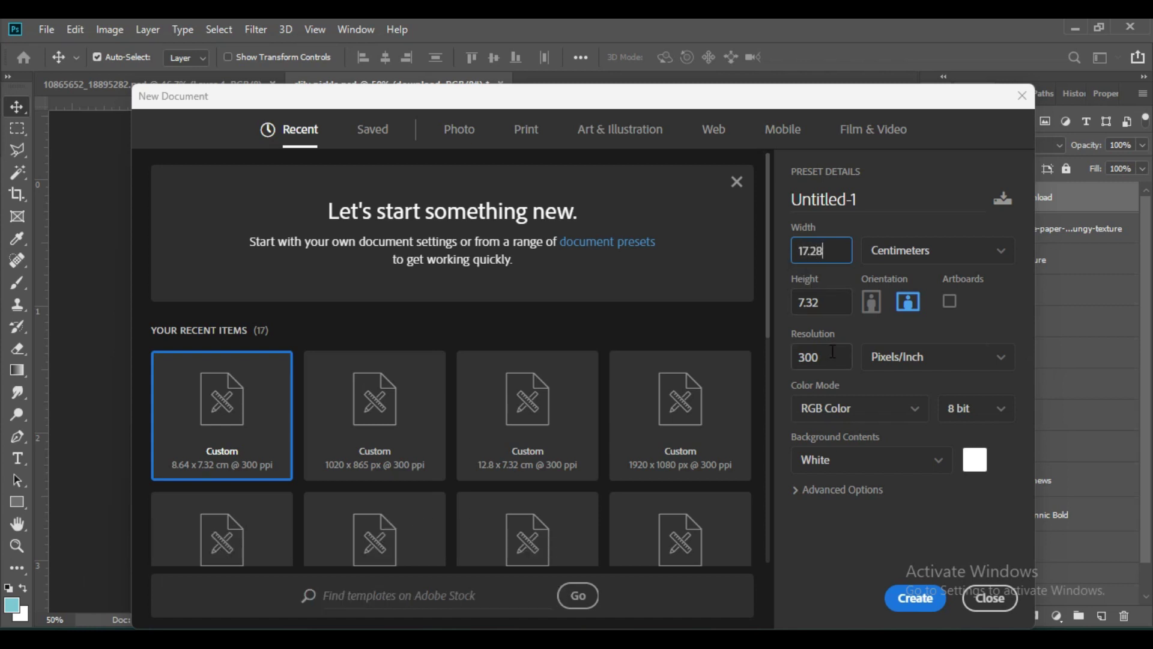
Create a white RGB document measuring 17.28 × 7.32 cm at 300 pixels/inch.
click(924, 594)
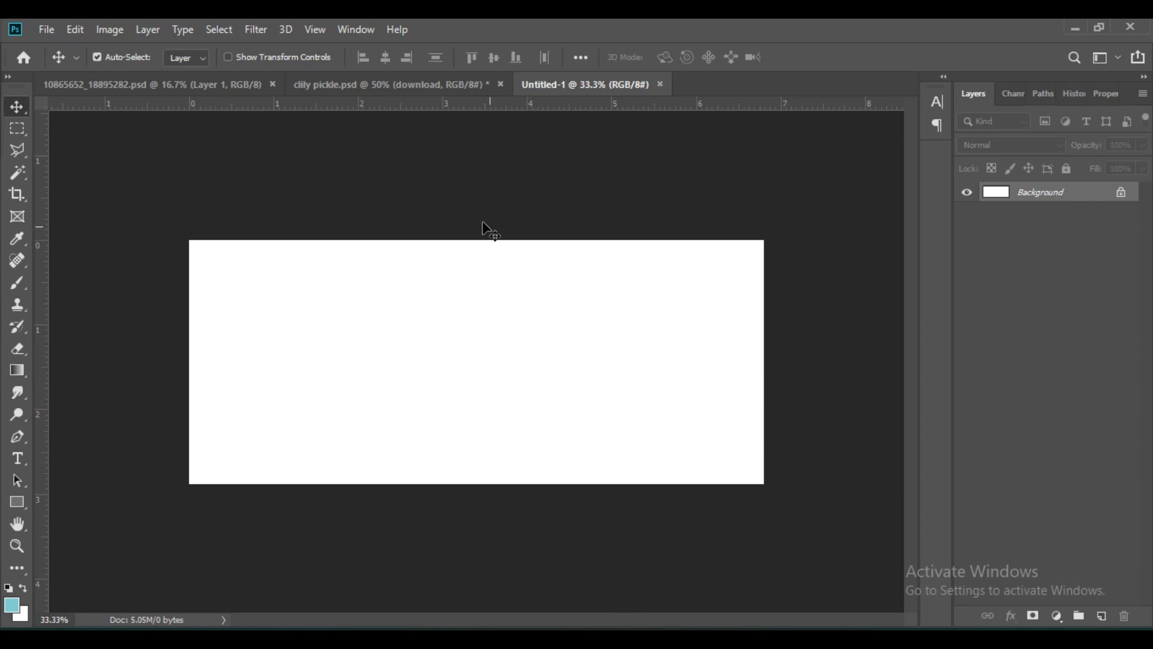
Place the chutney jar image in the new document, examine its label up close, and delete its layer.
drag(487, 378, 488, 318)
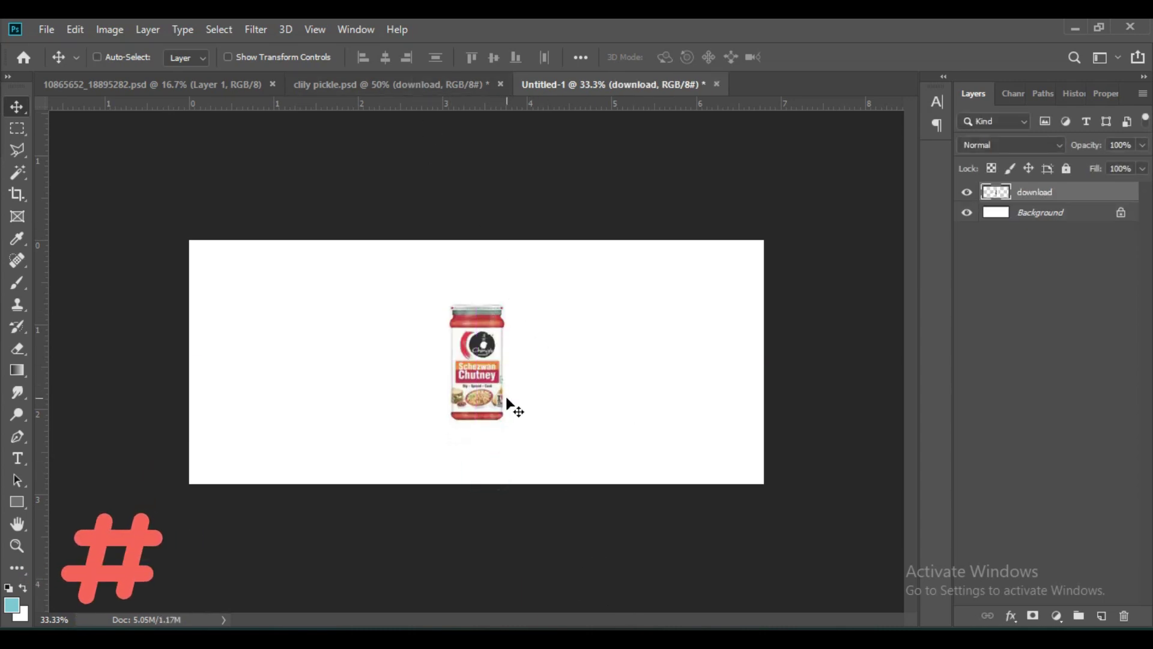
key(ctrl+plus)
key(ctrl+plus)
key(ctrl+plus)
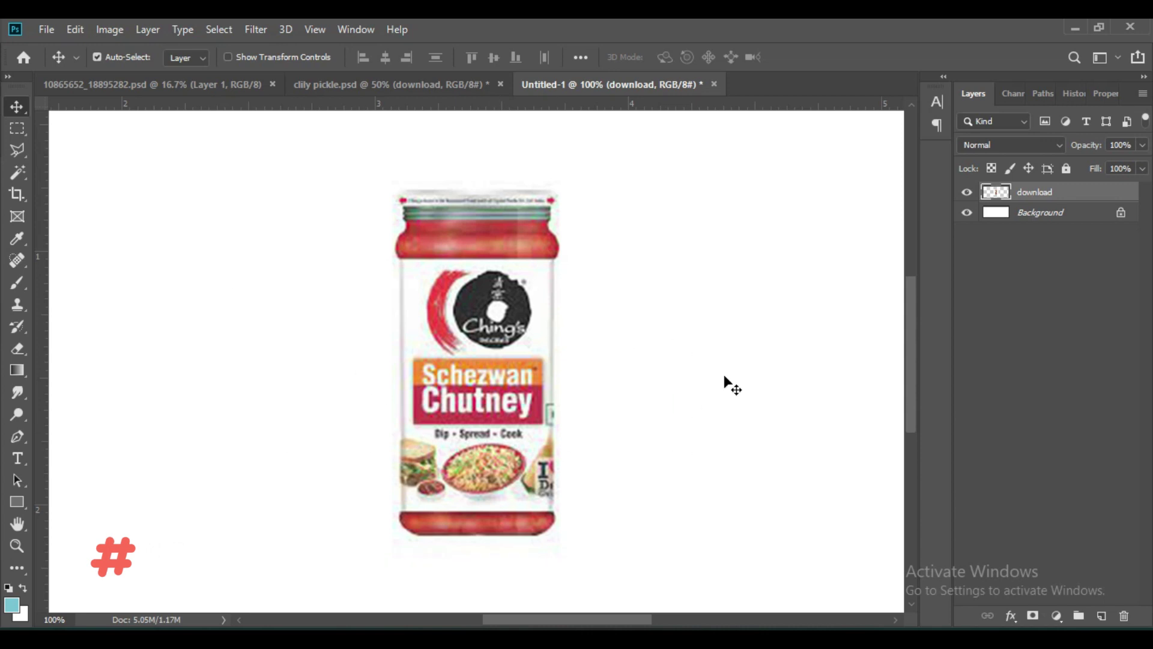
key(ctrl+minus)
key(ctrl+minus)
key(ctrl+minus)
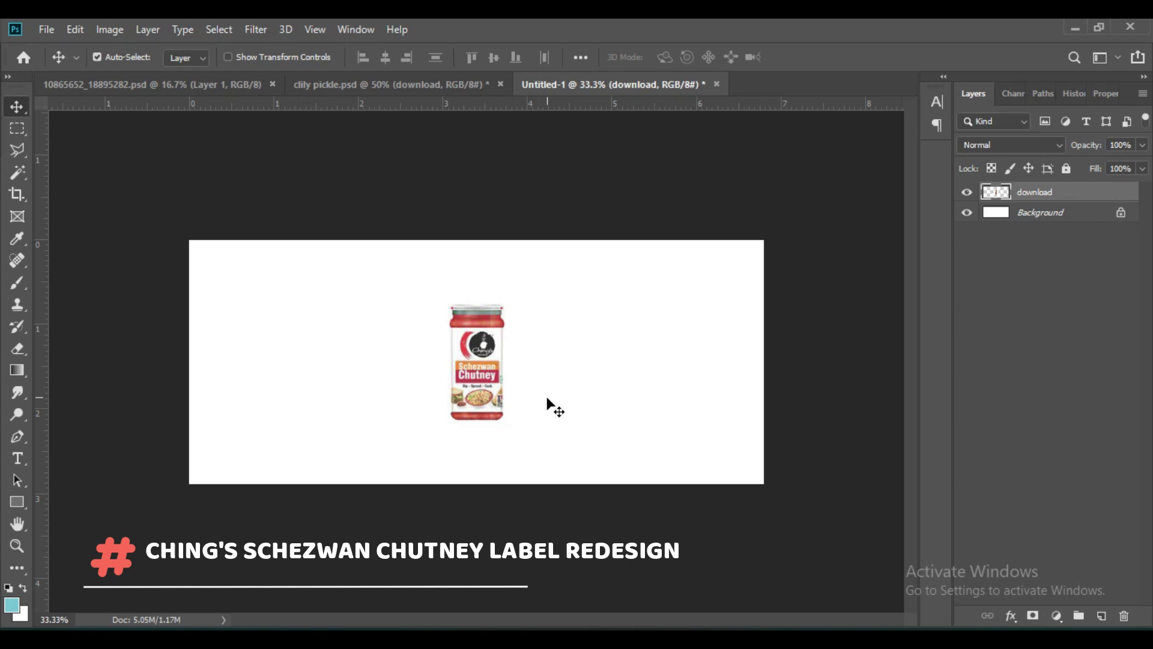
click(1076, 196)
key(Delete)
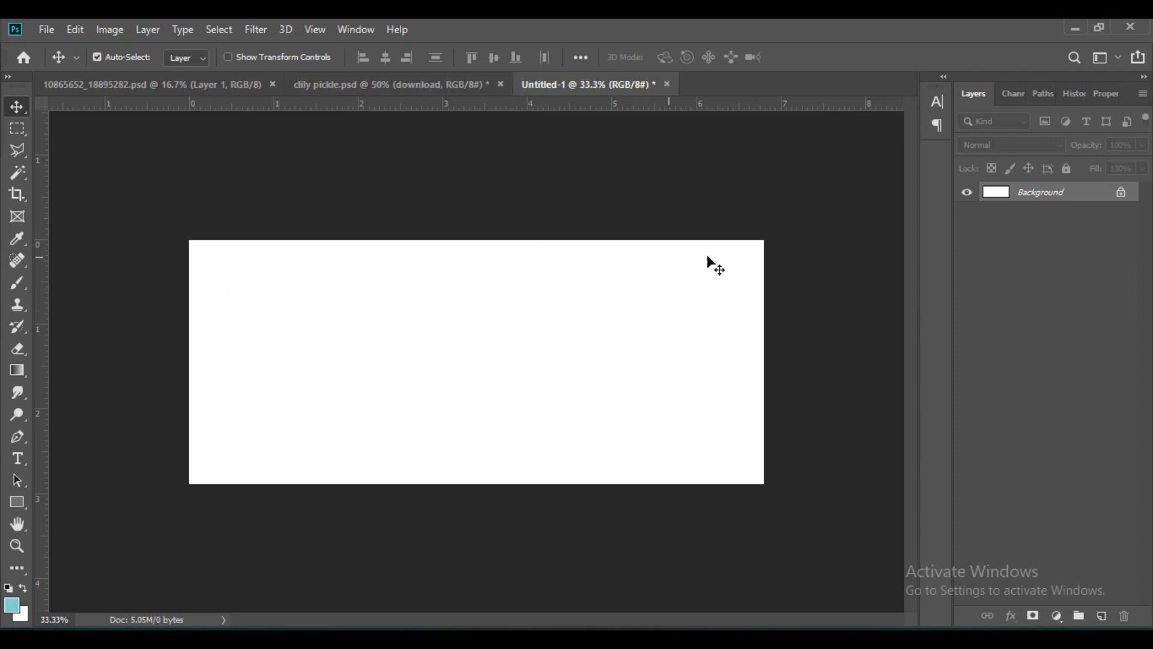
Create a second document measuring 4.64 × 7.32 cm at 300 pixels/inch and fill it with the light blue swatch color.
click(46, 30)
click(66, 47)
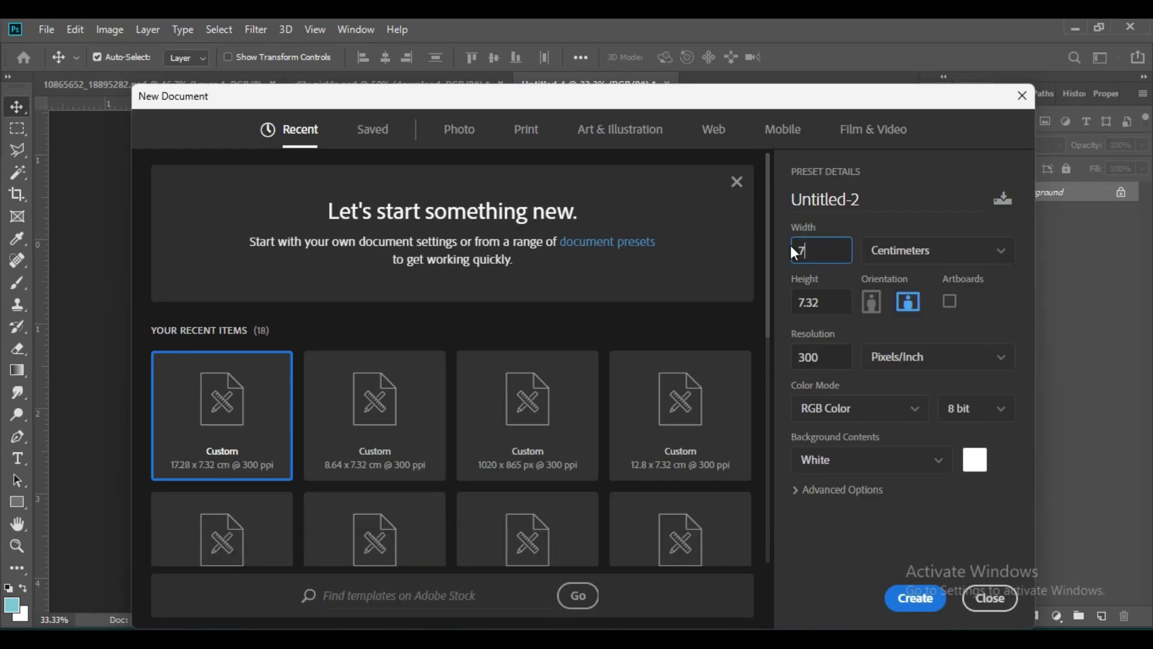
key(BackSpace)
text(4.64)
click(913, 600)
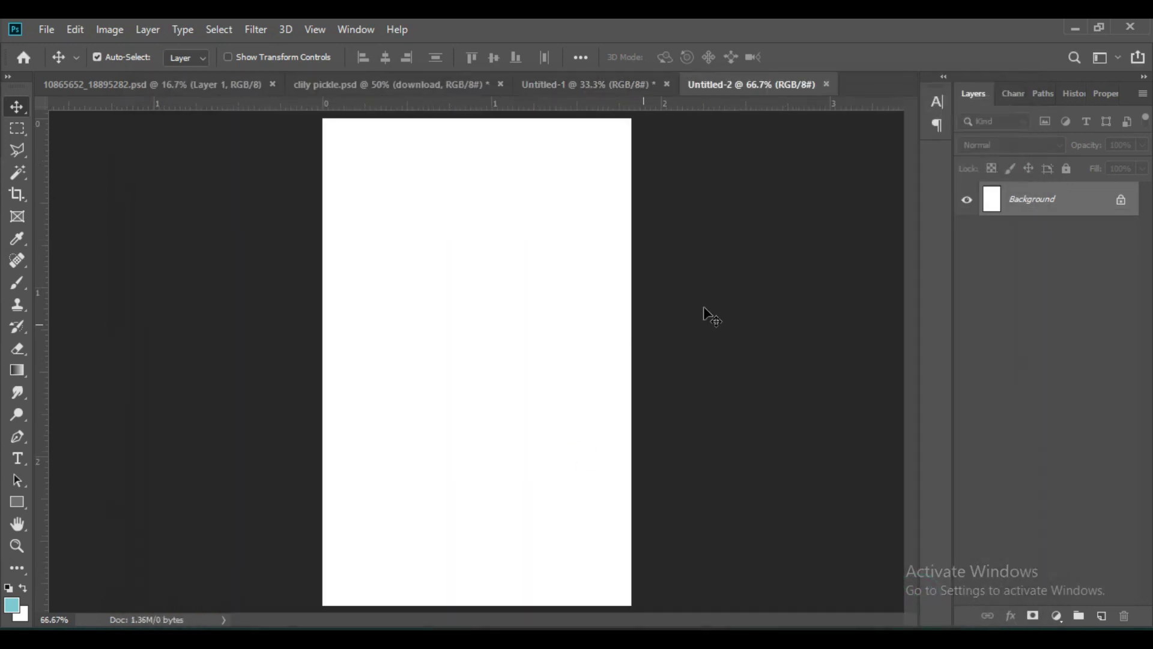
key(x)
key(ctrl+BackSpace)
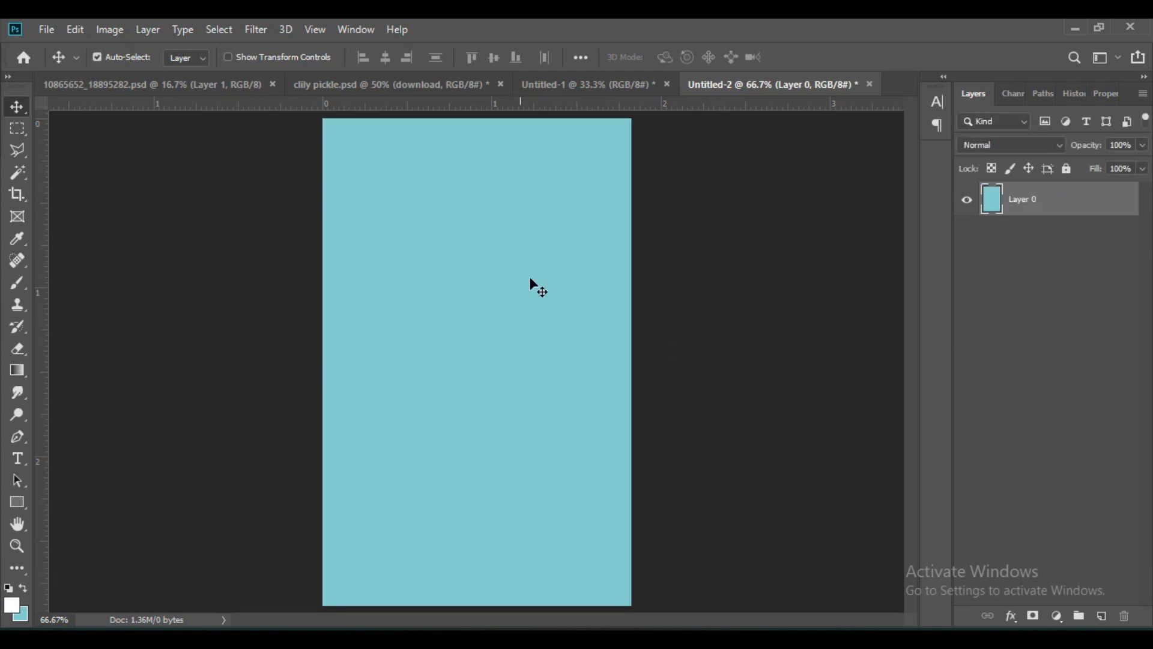
Place the blue panel flush against the left edge of the Untitled-1 canvas and name its layer "for label mesurement".
drag(990, 204, 264, 335)
key(ctrl+t)
click(810, 57)
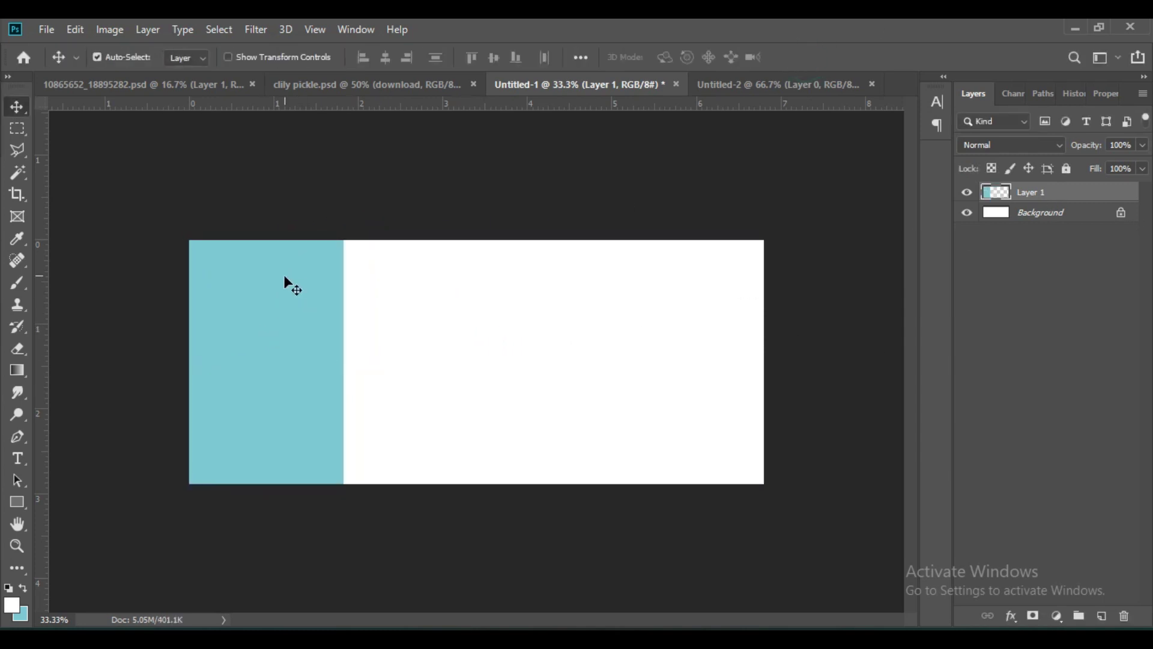
double_click(1029, 192)
text(f)
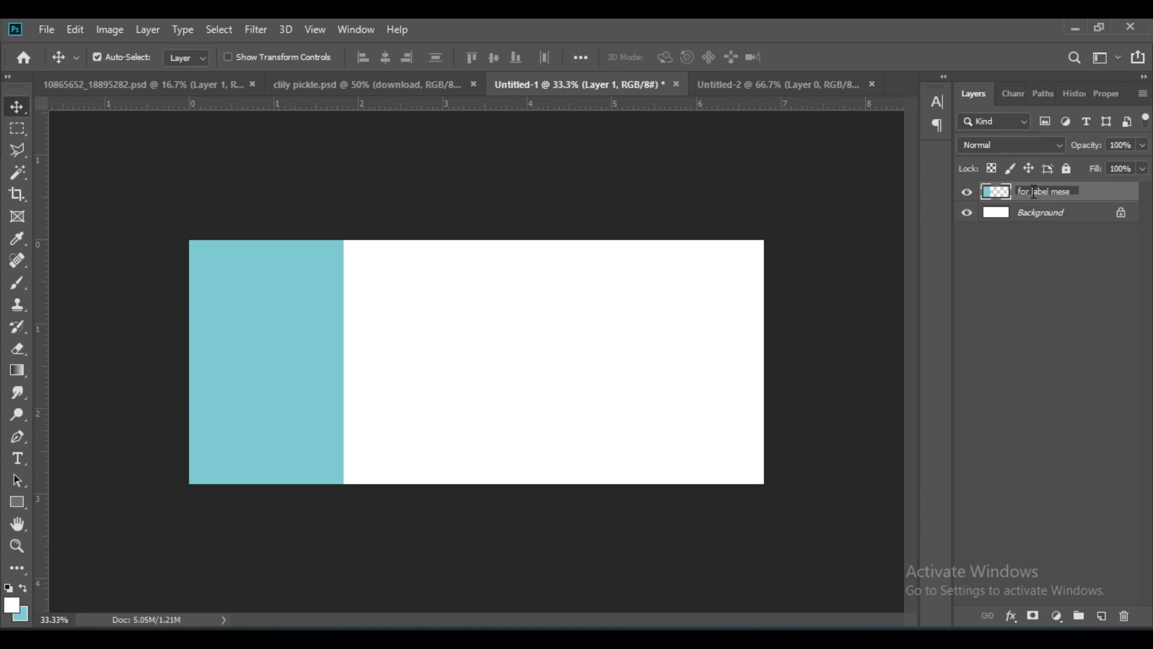
text(or label mesurement)
key(Return)
Duplicate the blue measurement panel and position the copy flush against the canvas's right edge.
drag(299, 351, 631, 350)
key(shift+Right)
key(shift+Right)
key(shift+Right)
key(shift+Right)
key(shift+Right)
key(shift+Right)
key(shift+Right)
key(shift+Right)
key(shift+Right)
key(shift+Right)
key(shift+Right)
key(shift+Right)
key(shift+Right)
key(shift+Right)
key(shift+Right)
key(shift+Right)
key(shift+Right)
key(shift+Right)
key(shift+Right)
key(shift+Right)
key(shift+Right)
key(shift+Right)
key(shift+Right)
key(shift+Right)
key(shift+Right)
key(shift+Right)
key(shift+Right)
key(shift+Right)
key(shift+Right)
key(shift+Right)
key(shift+Right)
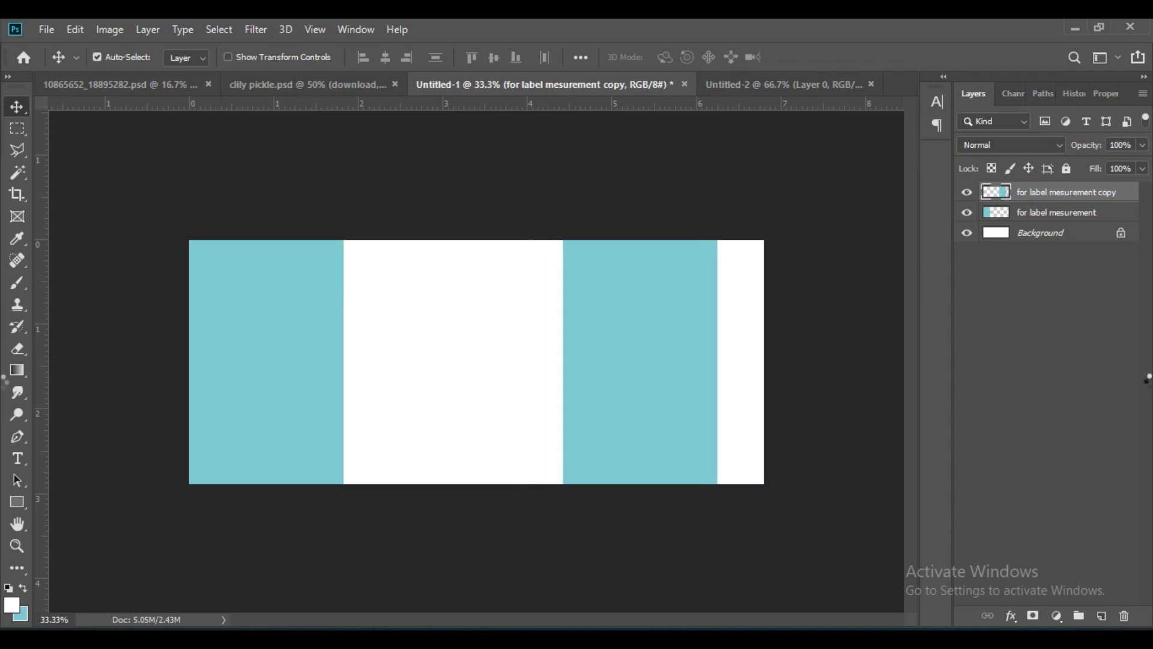
key(shift+Right)
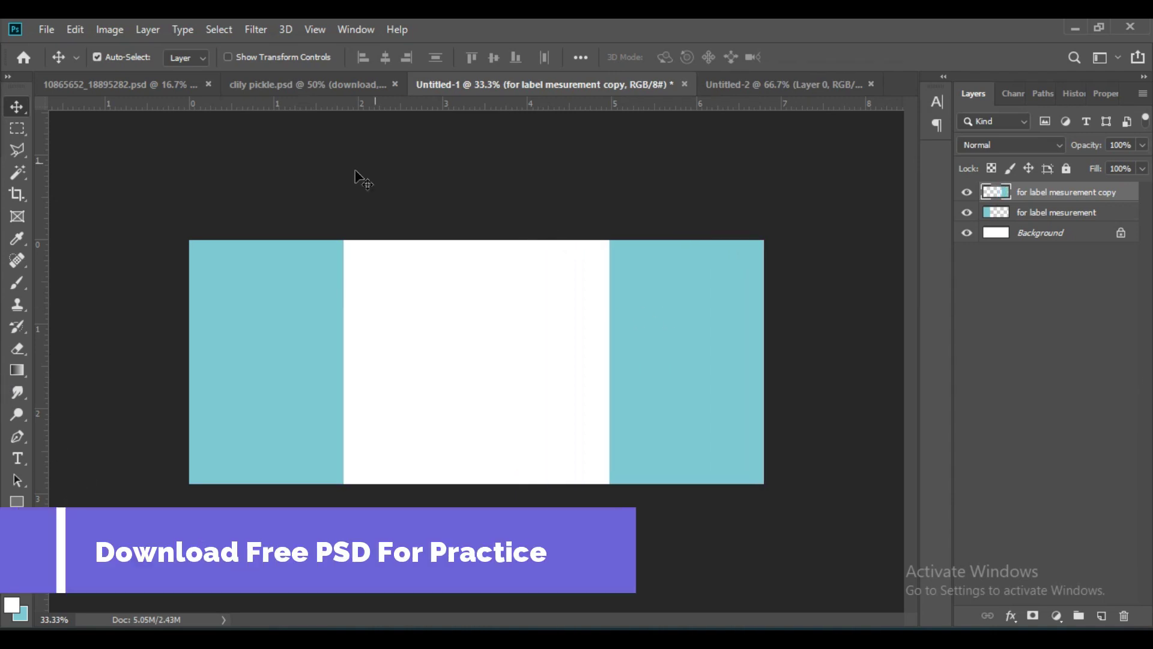
Add vertical guides along the inner edges of both blue panels.
key(ctrl+plus)
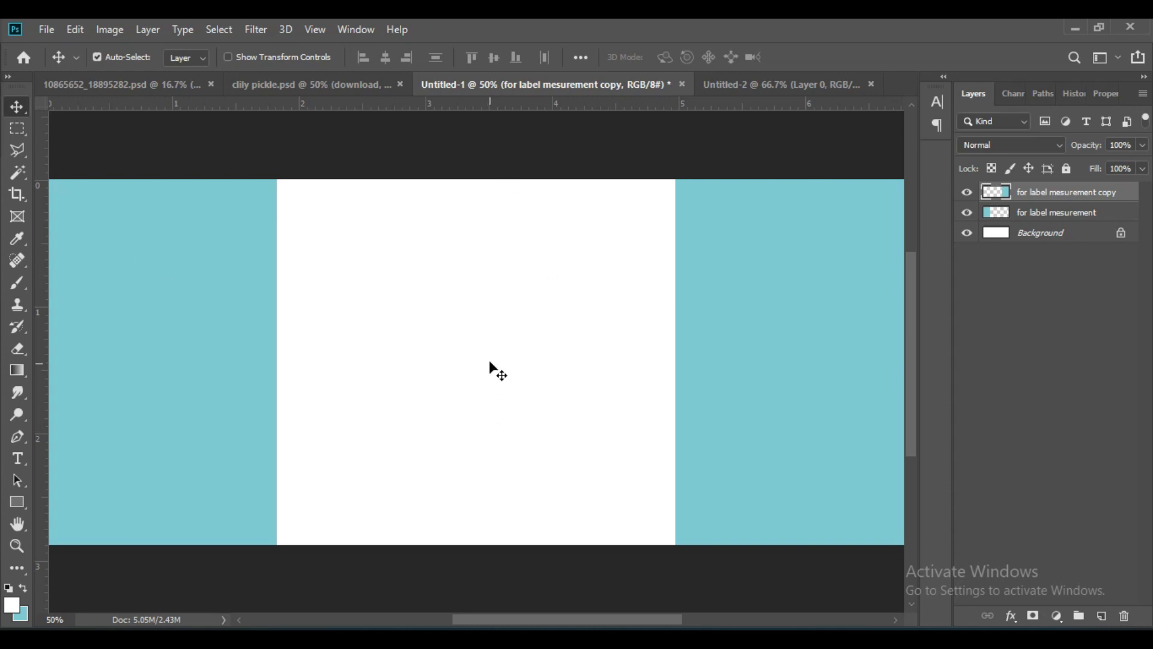
drag(43, 410, 278, 407)
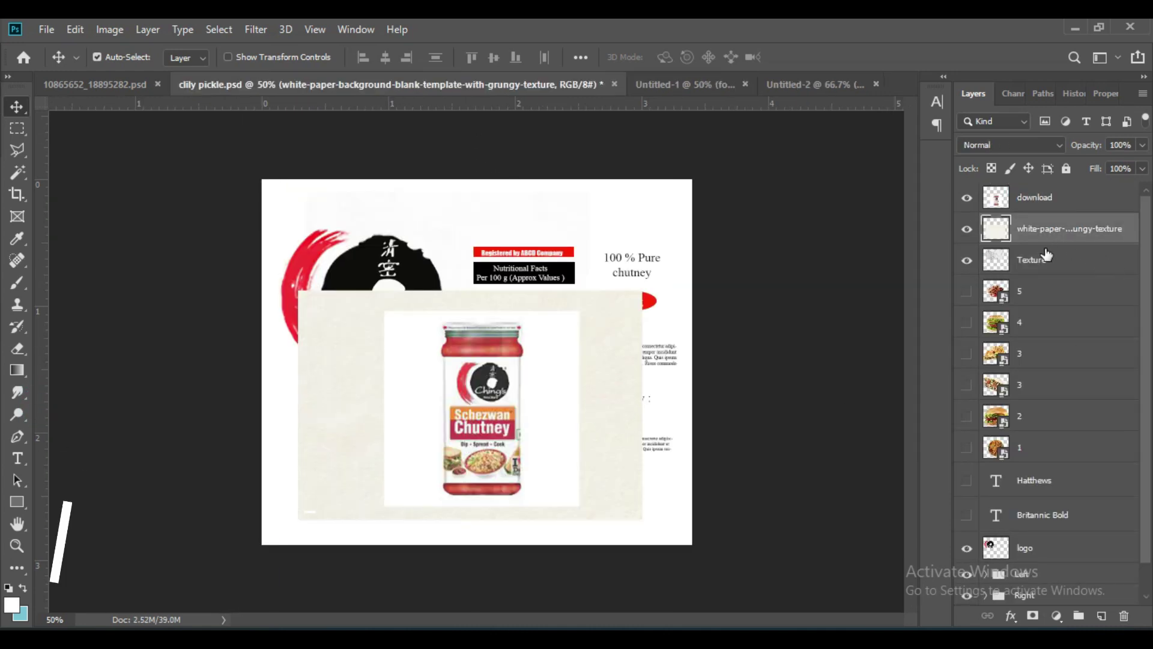
Bring the white paper texture from clily pickle.psd into Untitled-1 and scale it to cover the center area slightly past both guides.
drag(1044, 228, 458, 372)
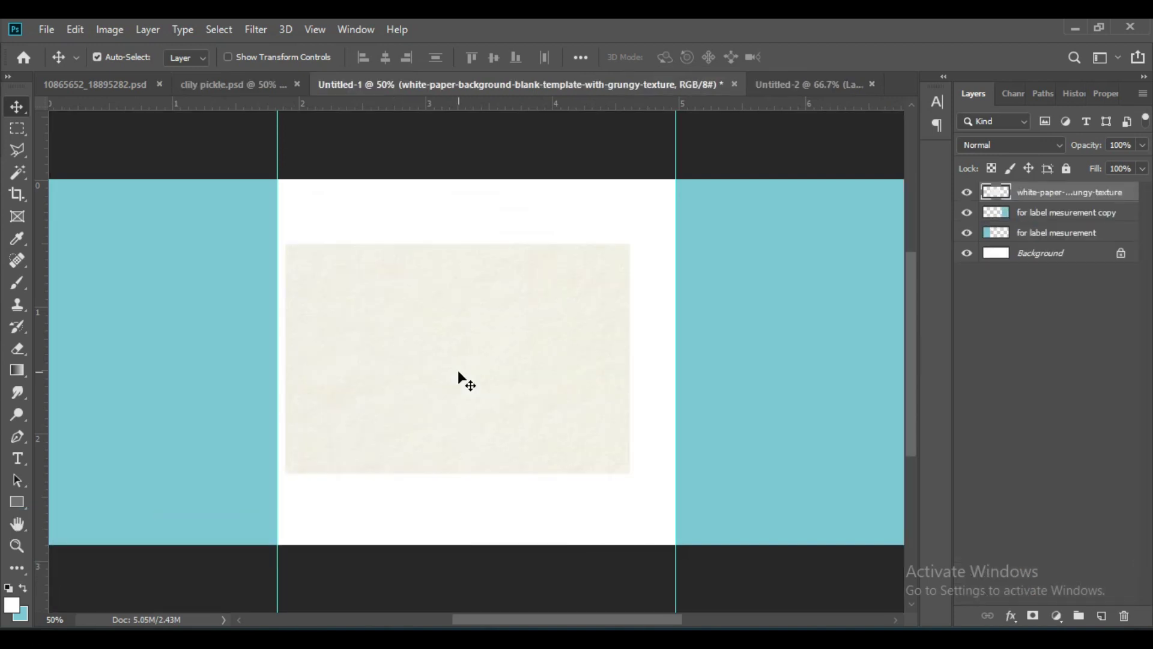
key(ctrl+minus)
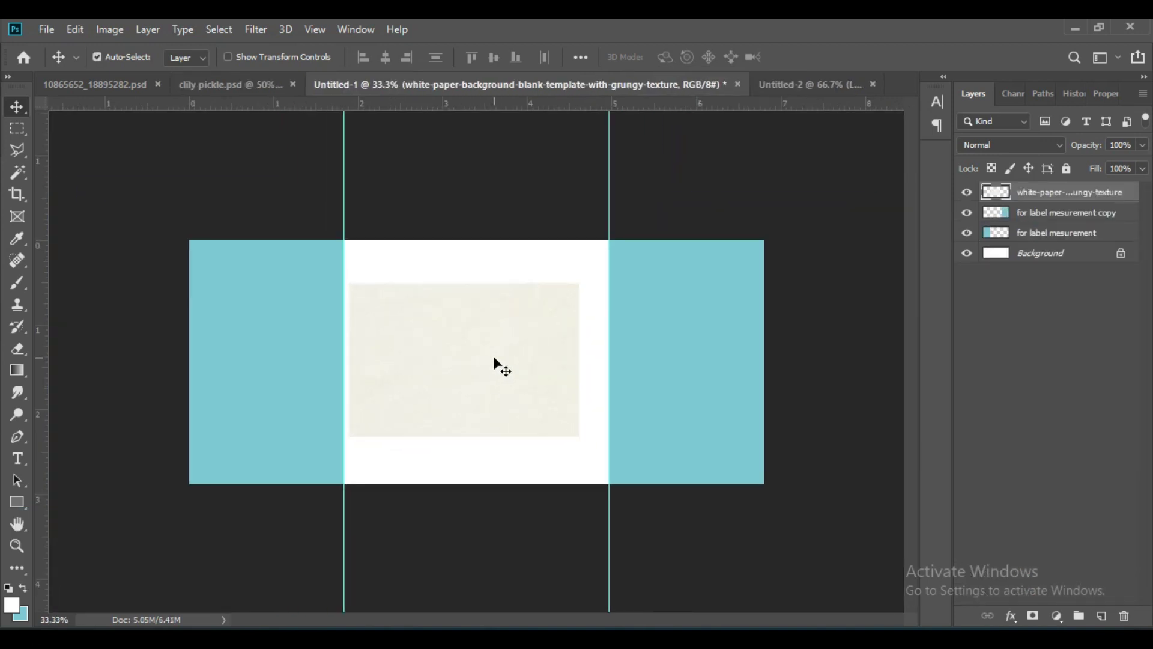
key(ctrl+plus)
ctrl+click(522, 367)
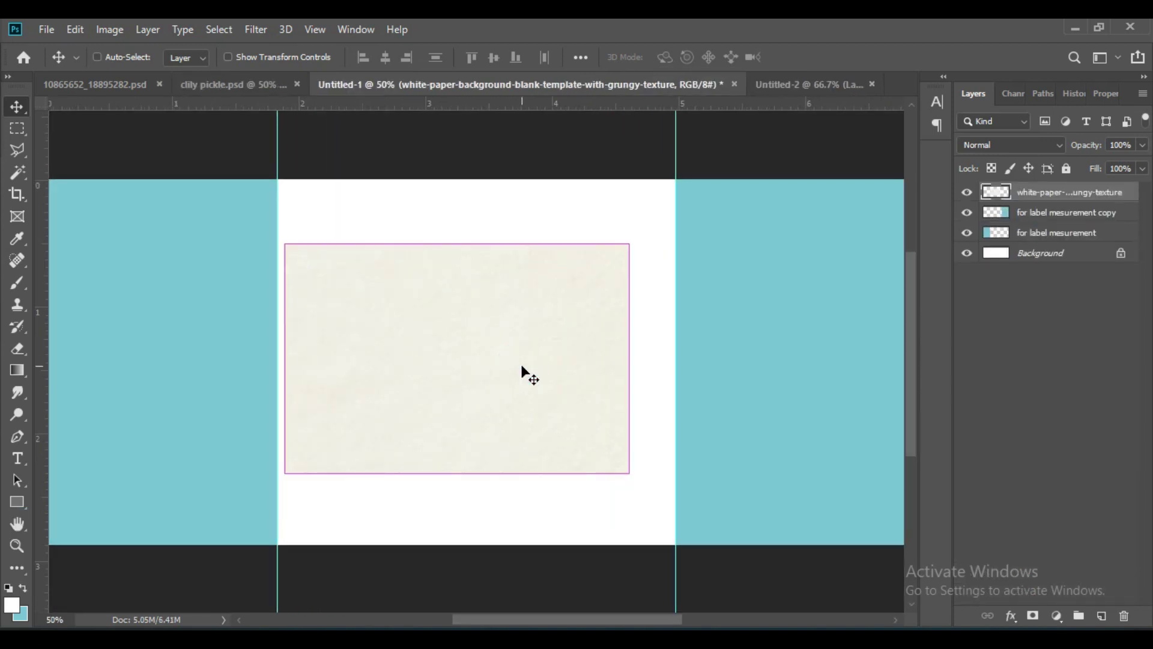
key(ctrl+t)
drag(460, 245, 460, 171)
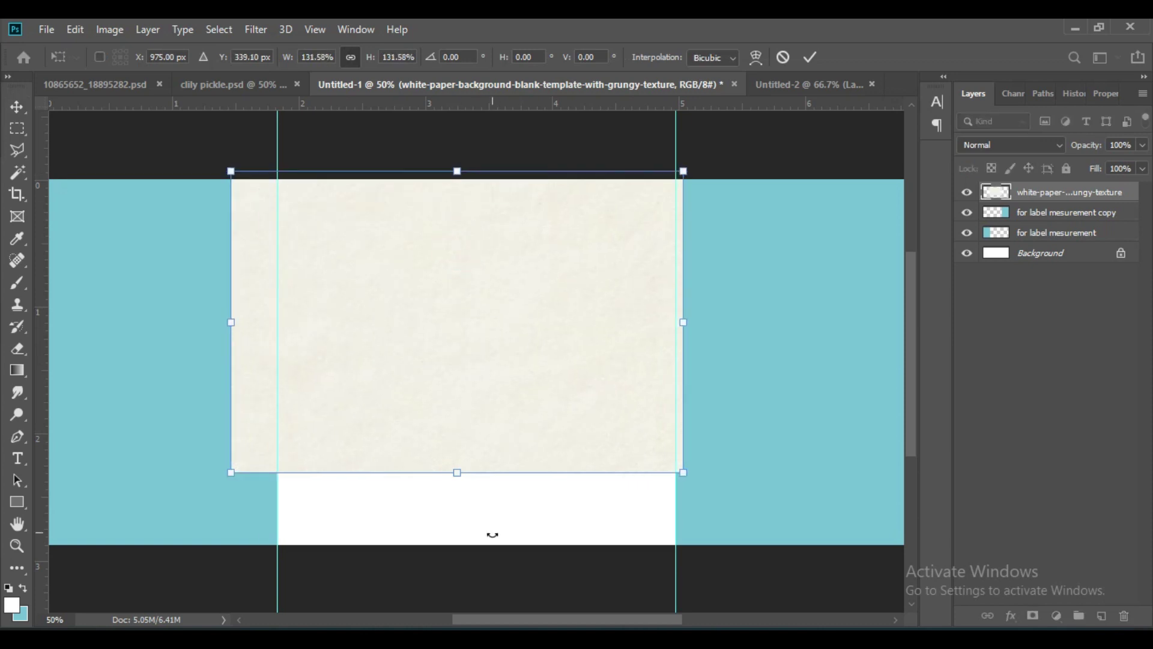
drag(462, 475, 461, 544)
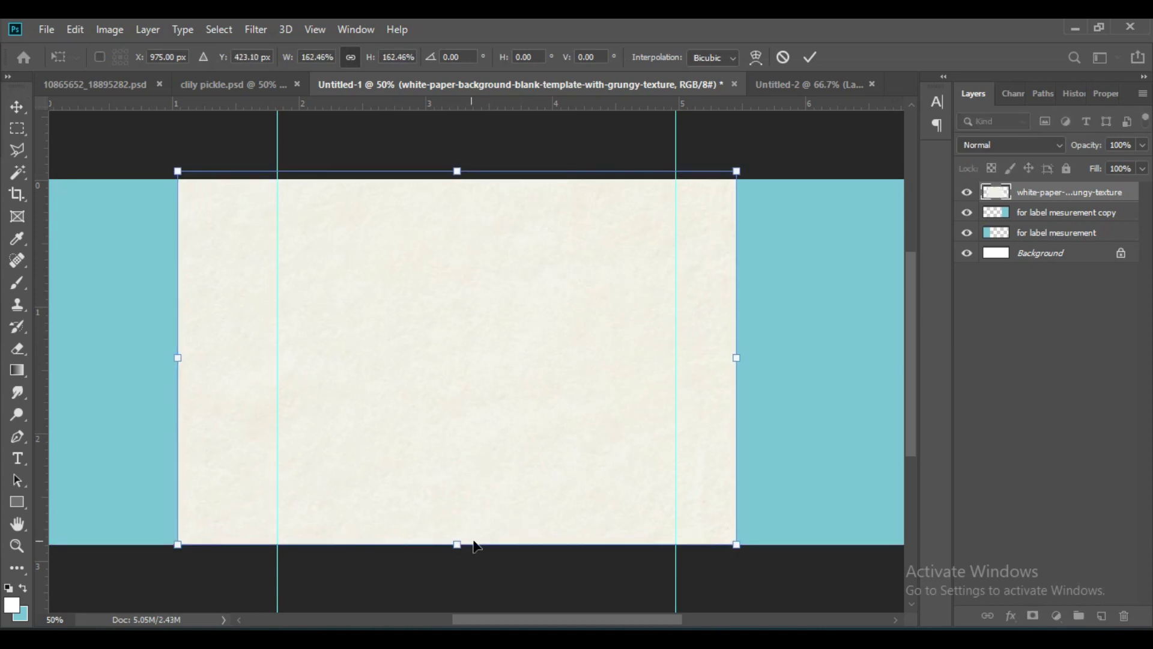
drag(738, 359, 676, 358)
drag(178, 358, 270, 359)
drag(675, 357, 687, 355)
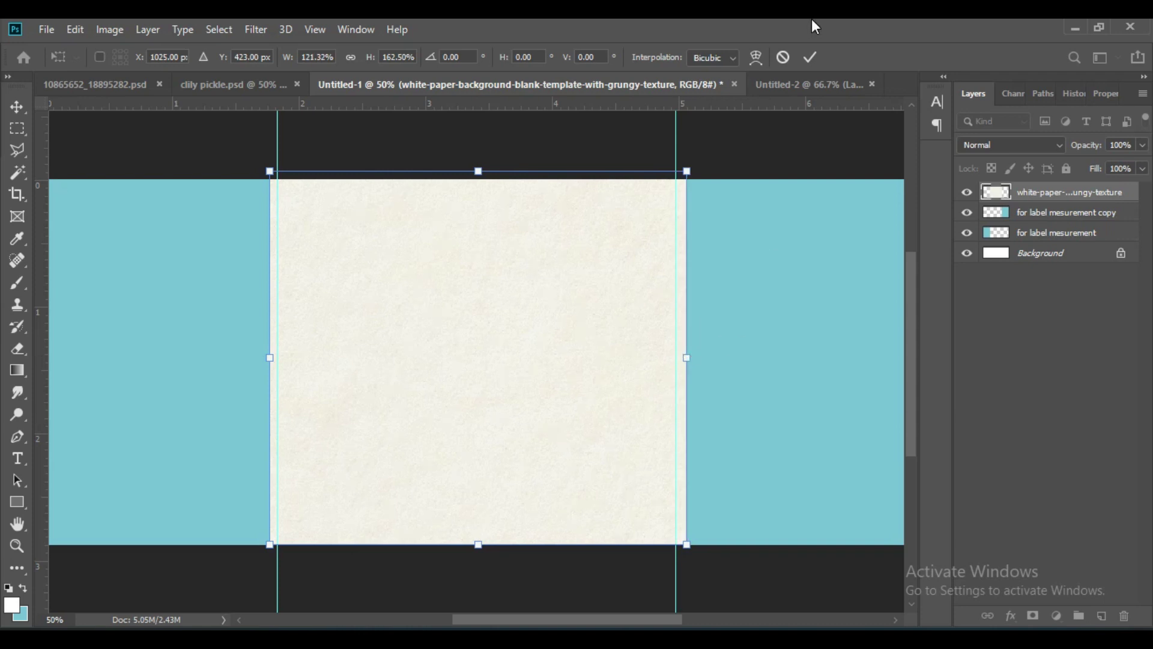
click(811, 57)
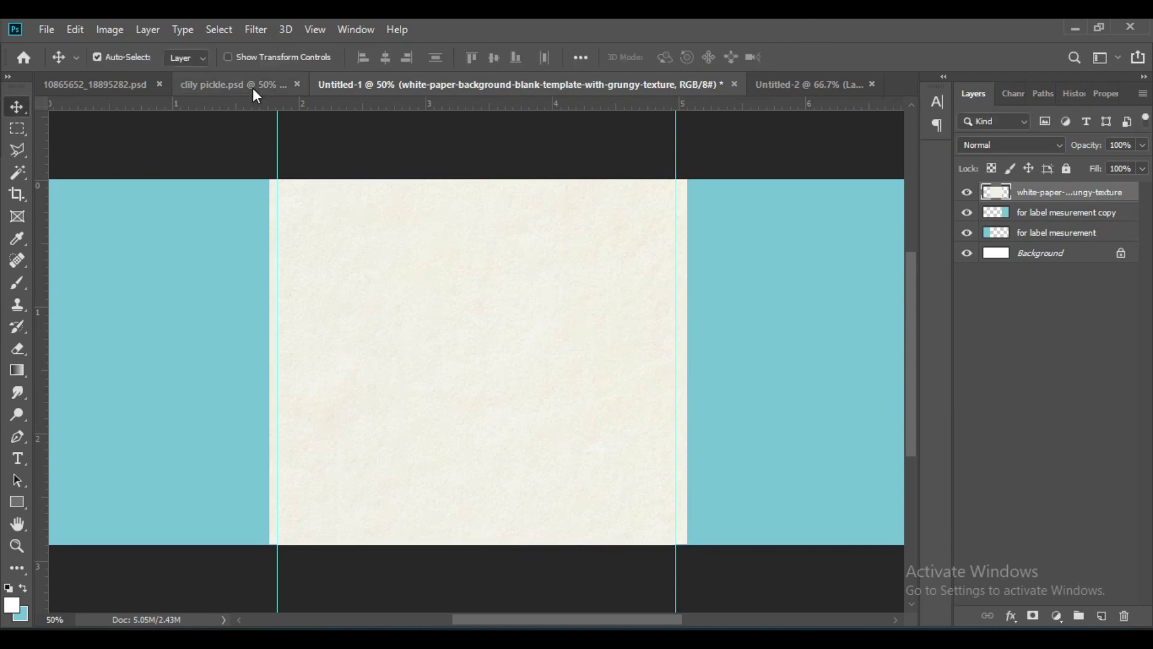
Copy the Texture layer from clily pickle.psd into Untitled-1 above the paper layer.
click(252, 84)
click(1031, 268)
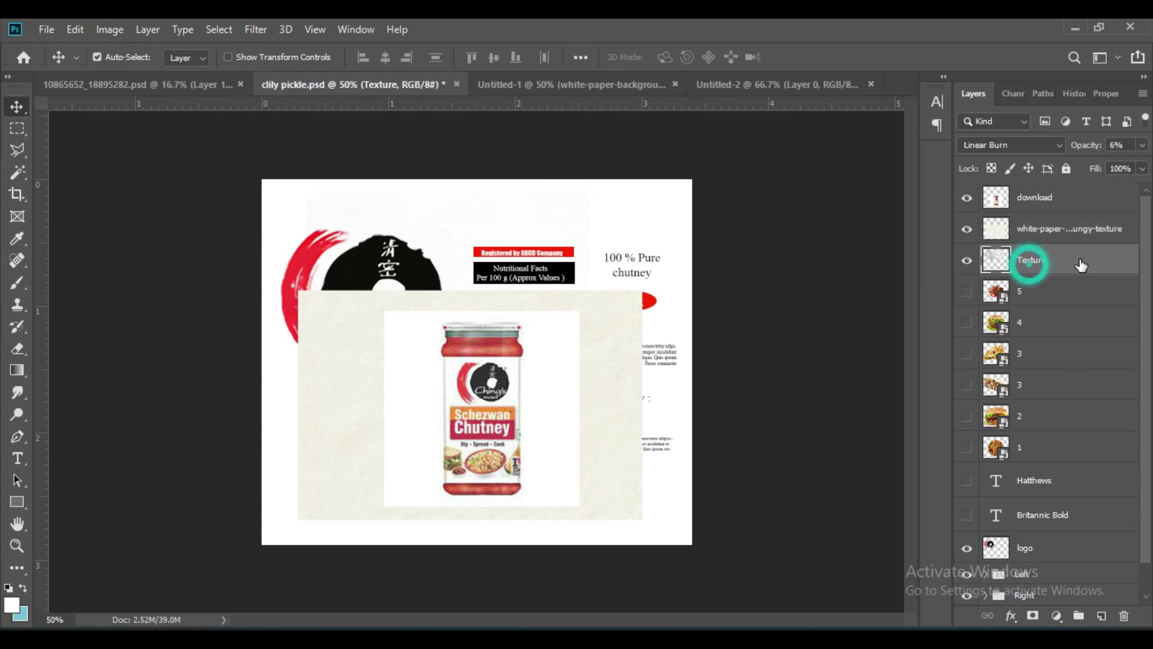
drag(1070, 261, 516, 340)
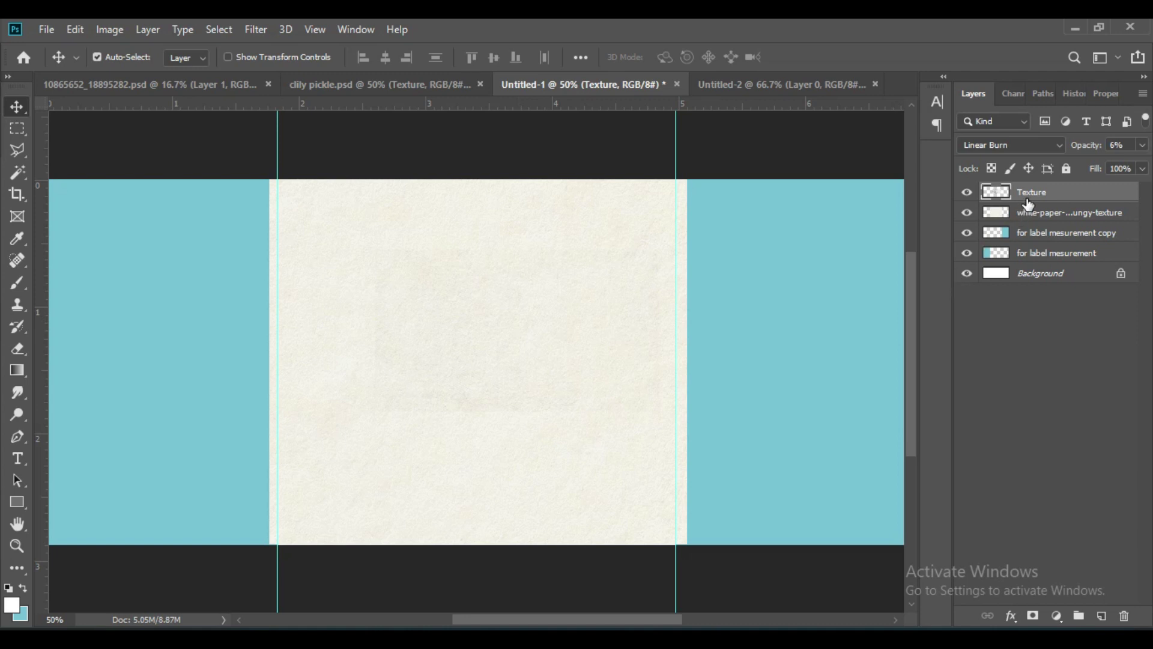
Enlarge the Texture layer proportionally to about 303% so it spans the full canvas from edge to edge.
key(ctrl+t)
drag(373, 250, 255, 181)
drag(656, 409, 877, 576)
drag(569, 344, 478, 335)
key(ctrl+minus)
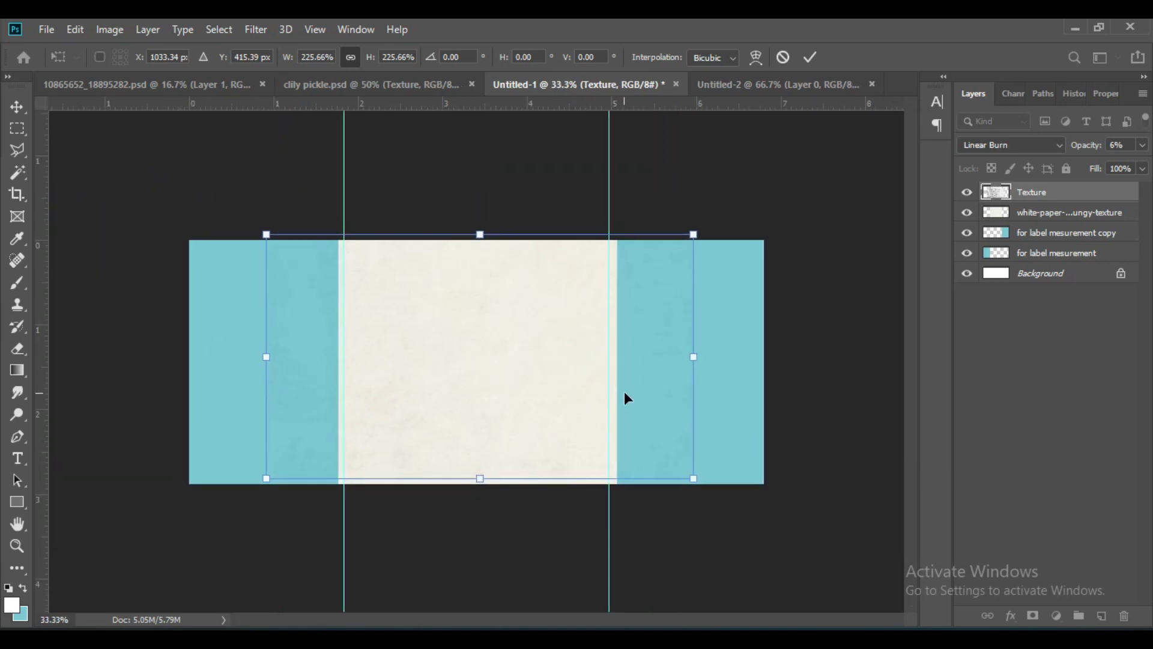
drag(694, 479, 719, 495)
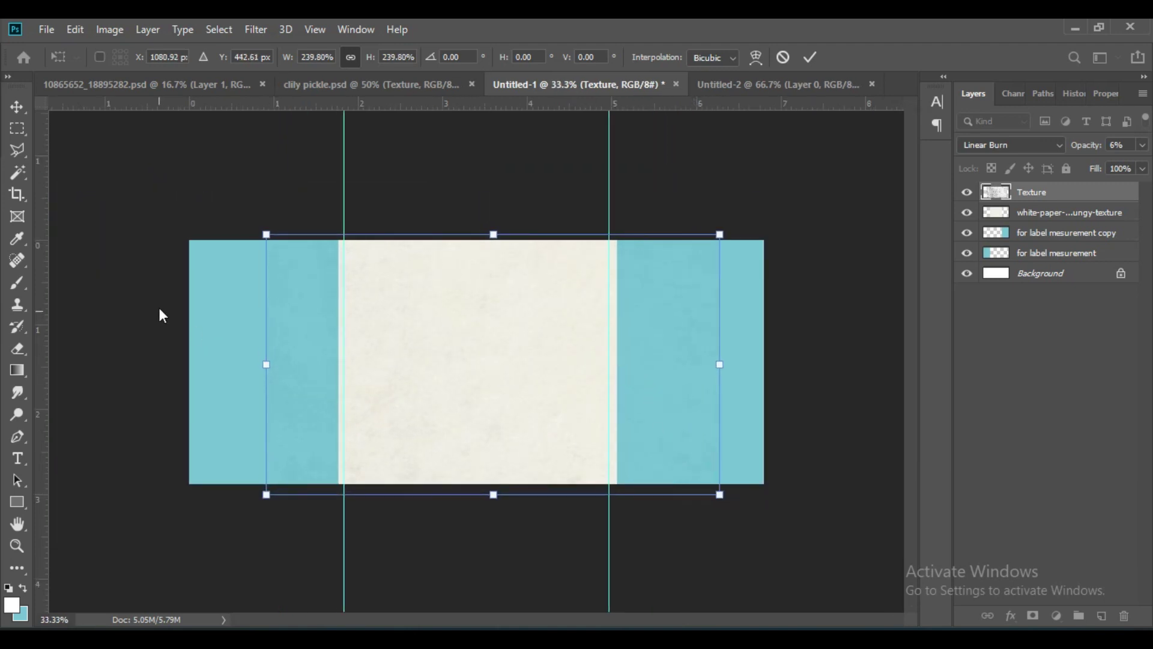
drag(269, 359, 189, 362)
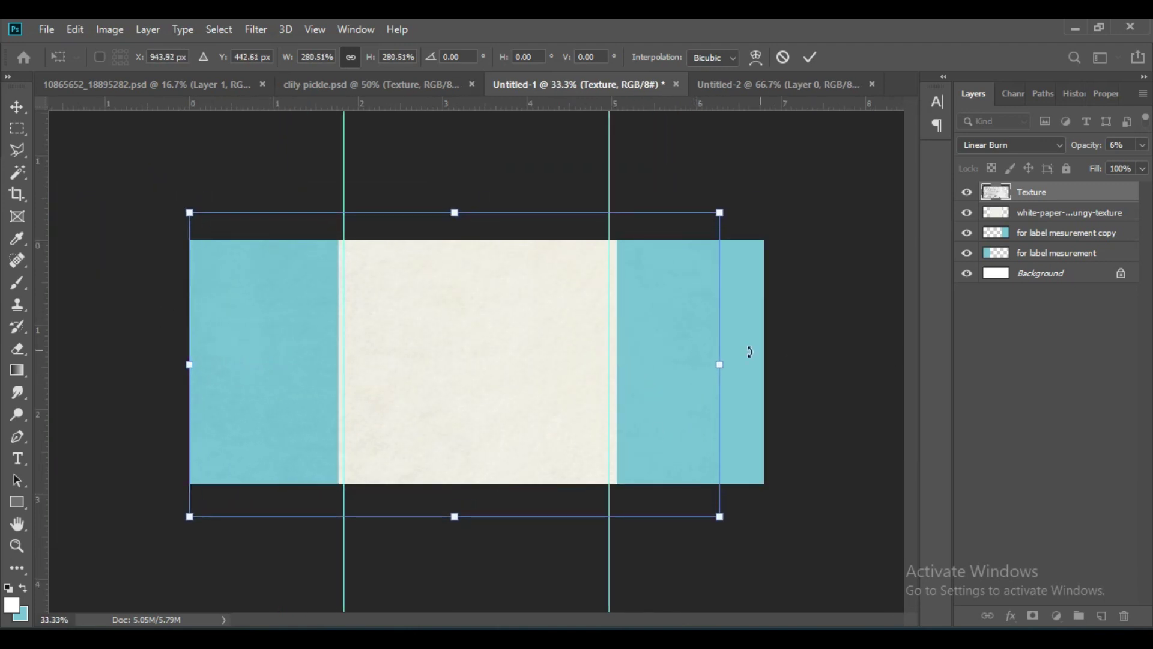
drag(716, 371, 763, 369)
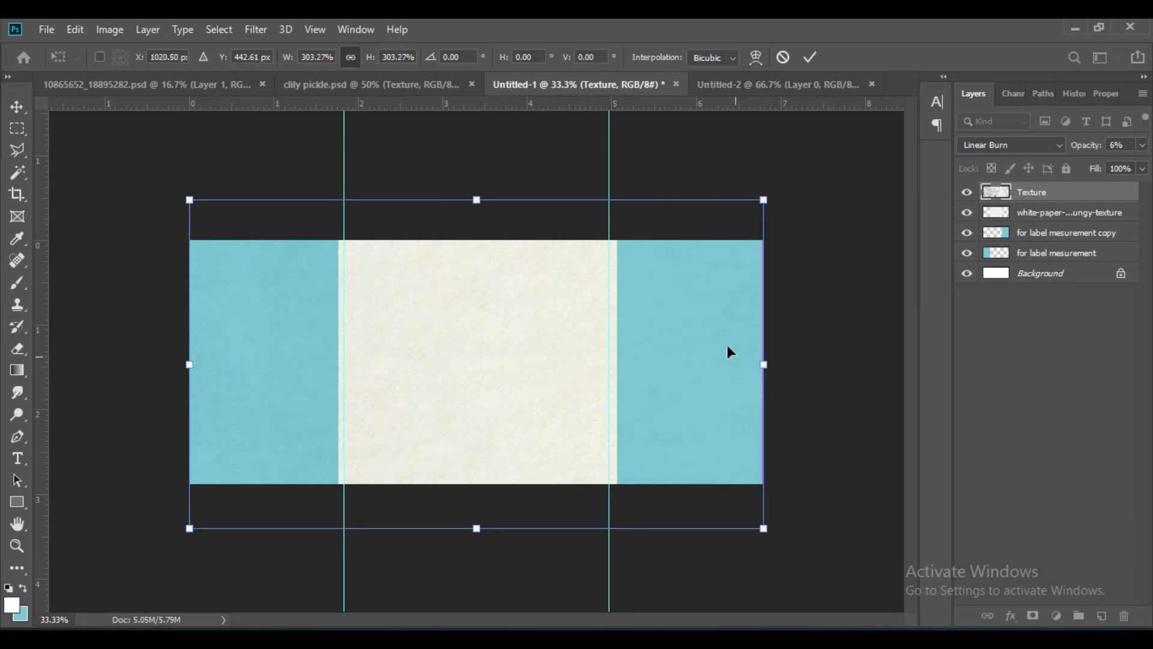
click(810, 60)
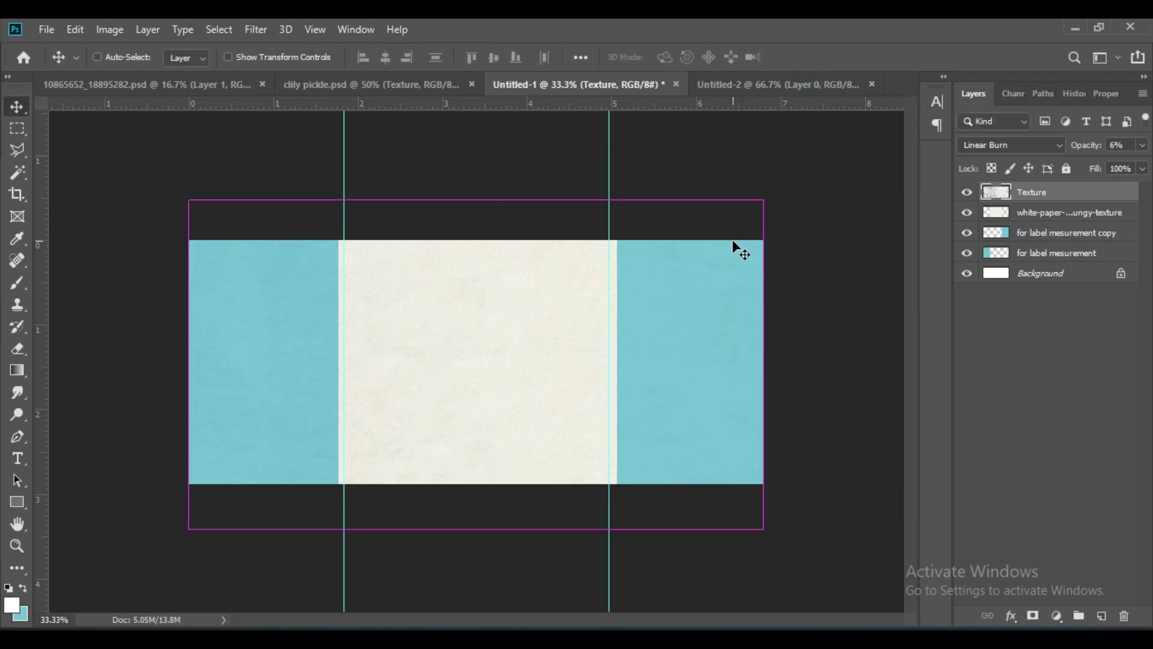
Narrow the white paper texture slightly so its right edge sits closer to the right guide.
key(ctrl+plus)
key(ctrl)
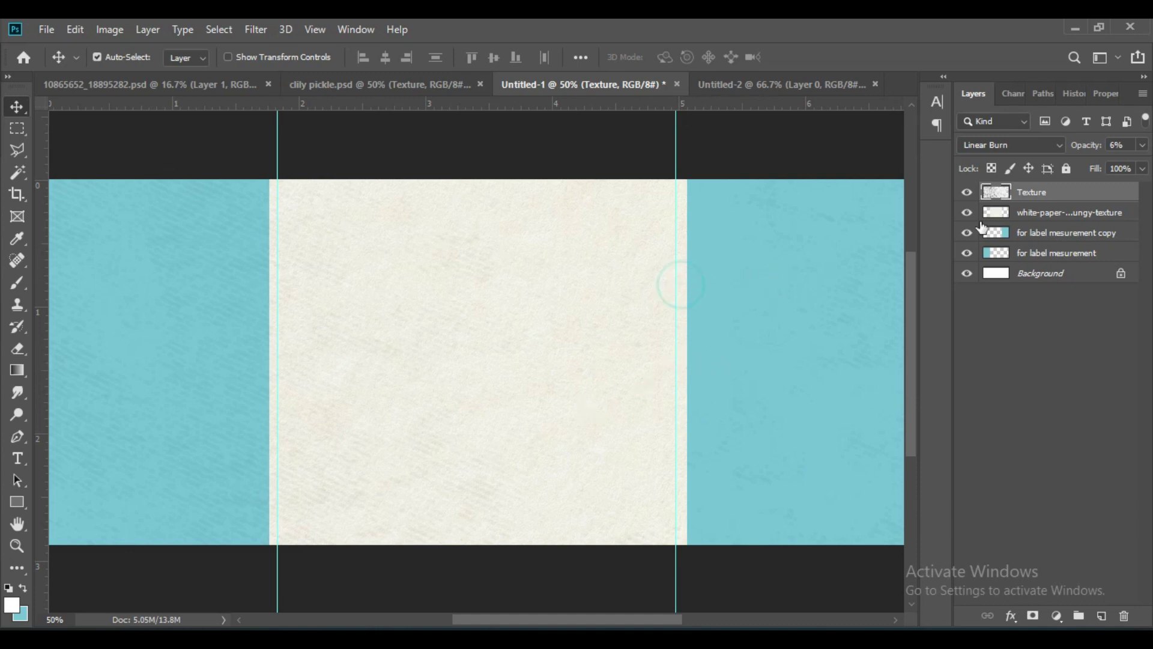
click(1000, 213)
key(ctrl+t)
drag(688, 344, 680, 359)
click(810, 57)
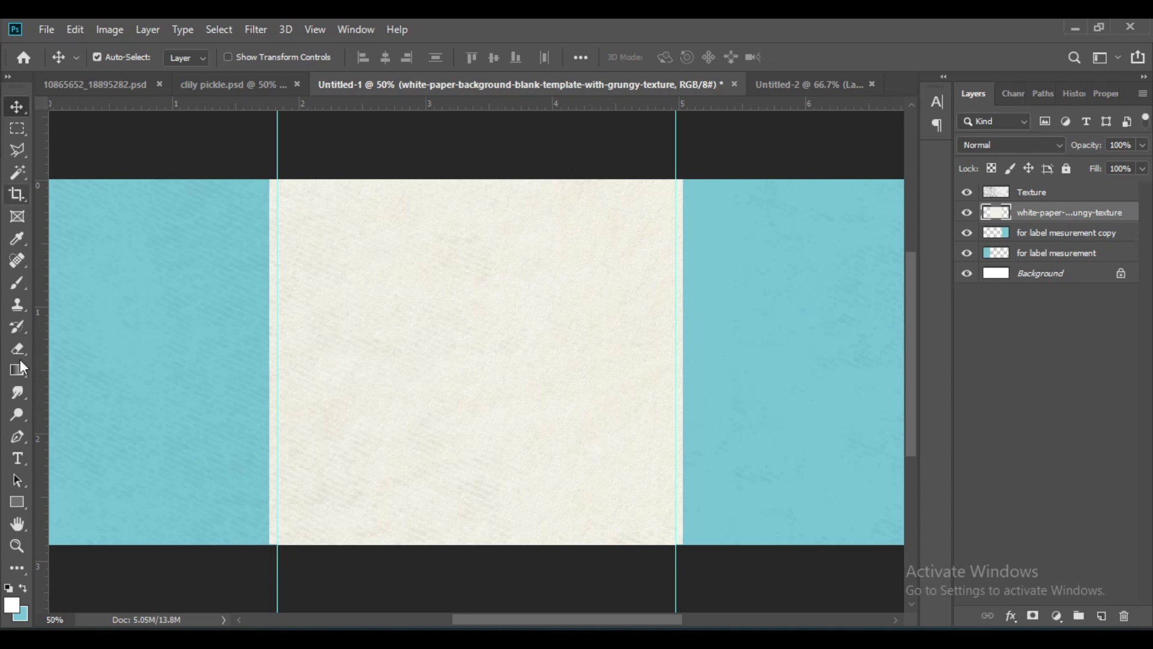
Draw a closed triangular Pen path over the paper's upper-left half, joining its bottom-left, top-right and top-left corners.
drag(20, 434, 20, 434)
click(99, 436)
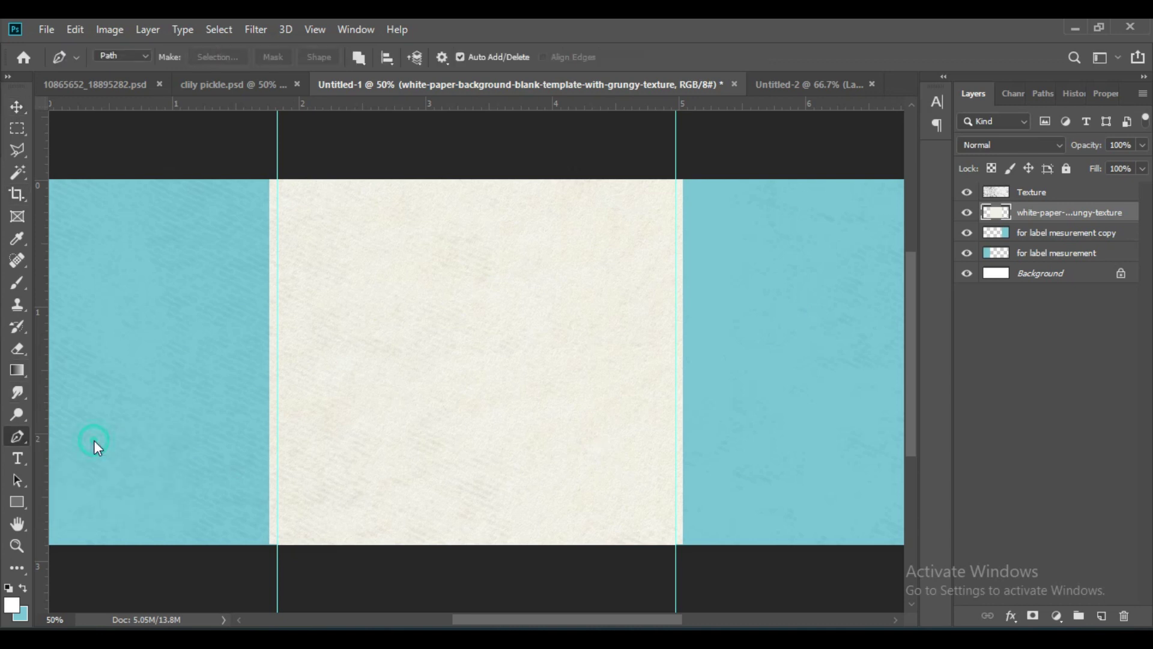
click(277, 541)
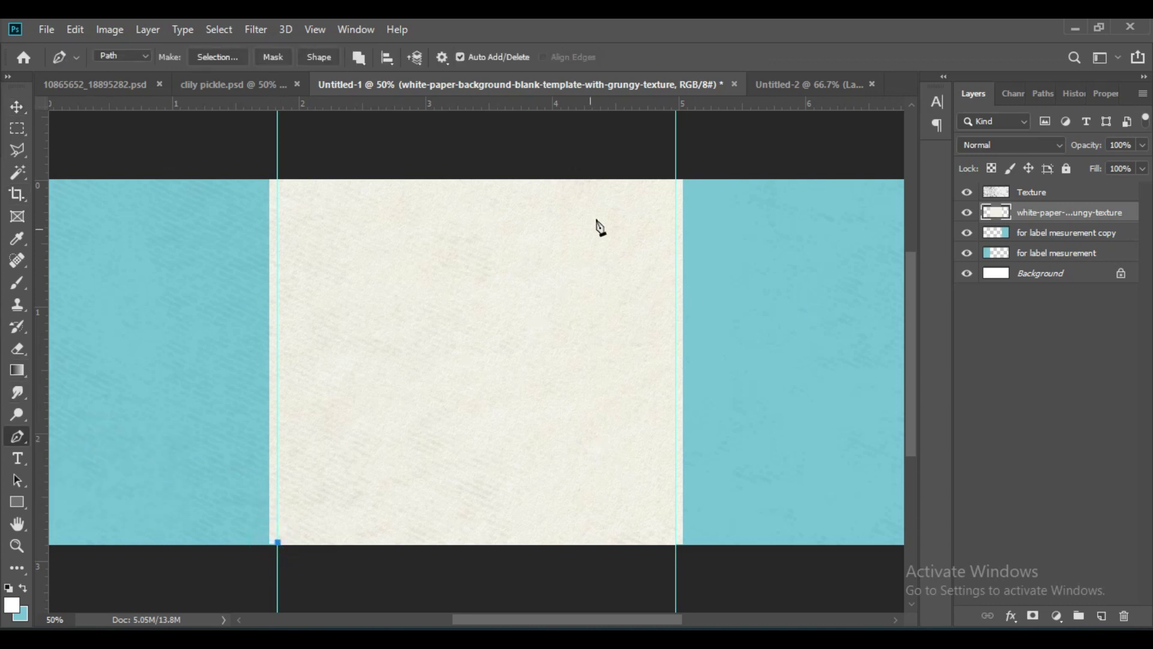
click(682, 180)
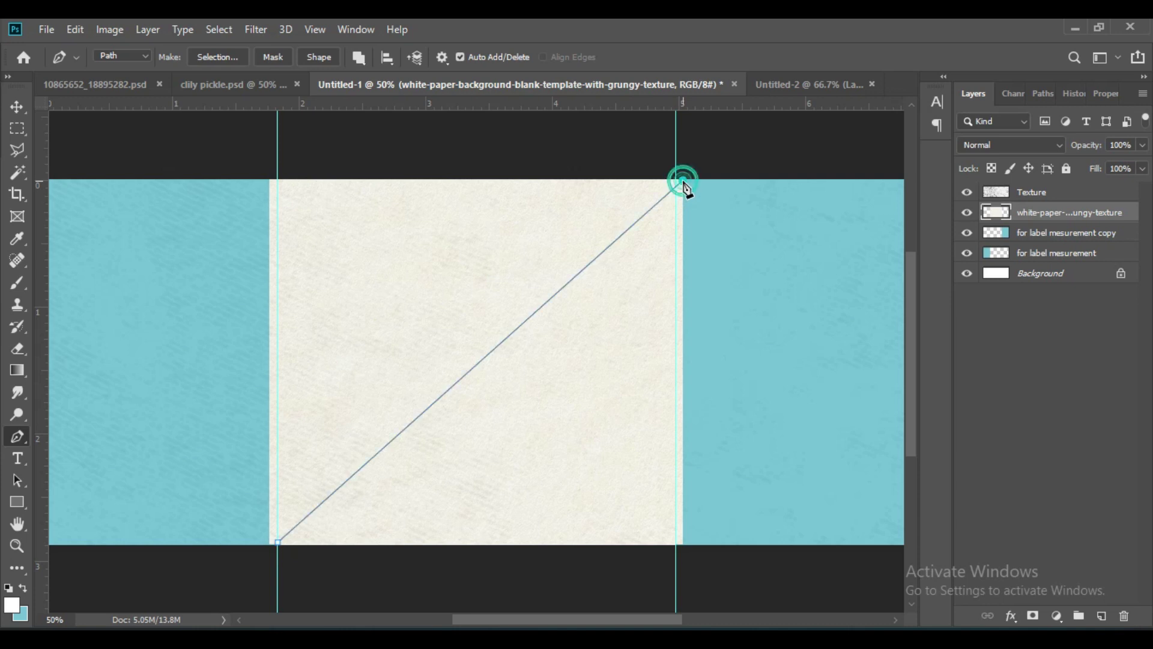
click(270, 176)
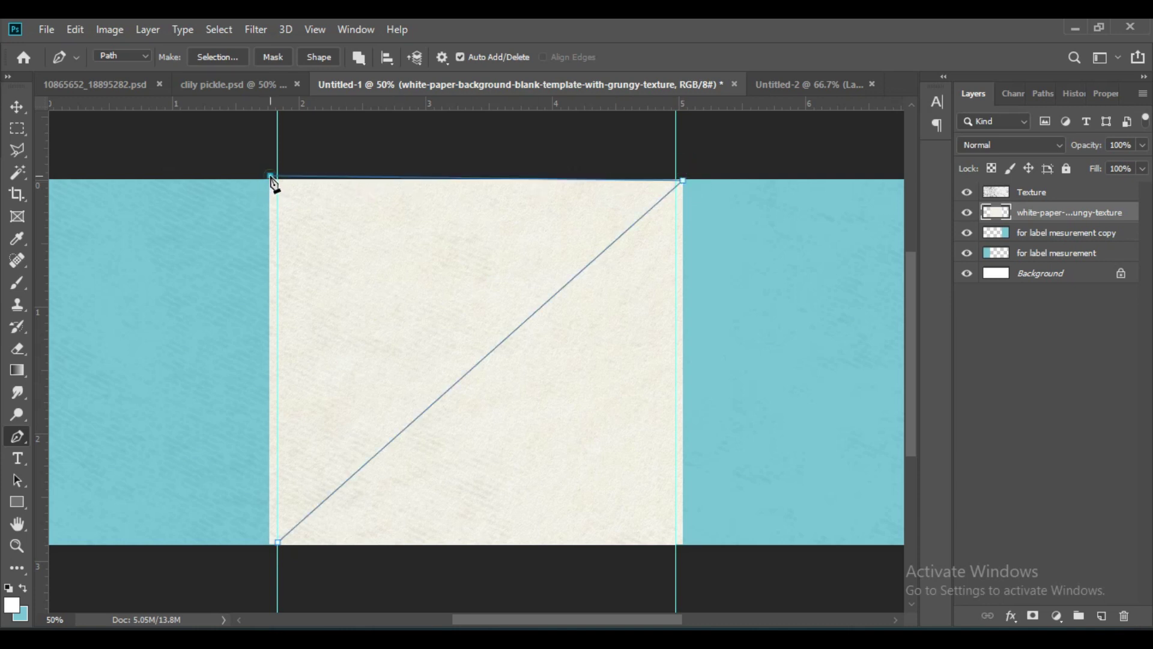
click(277, 543)
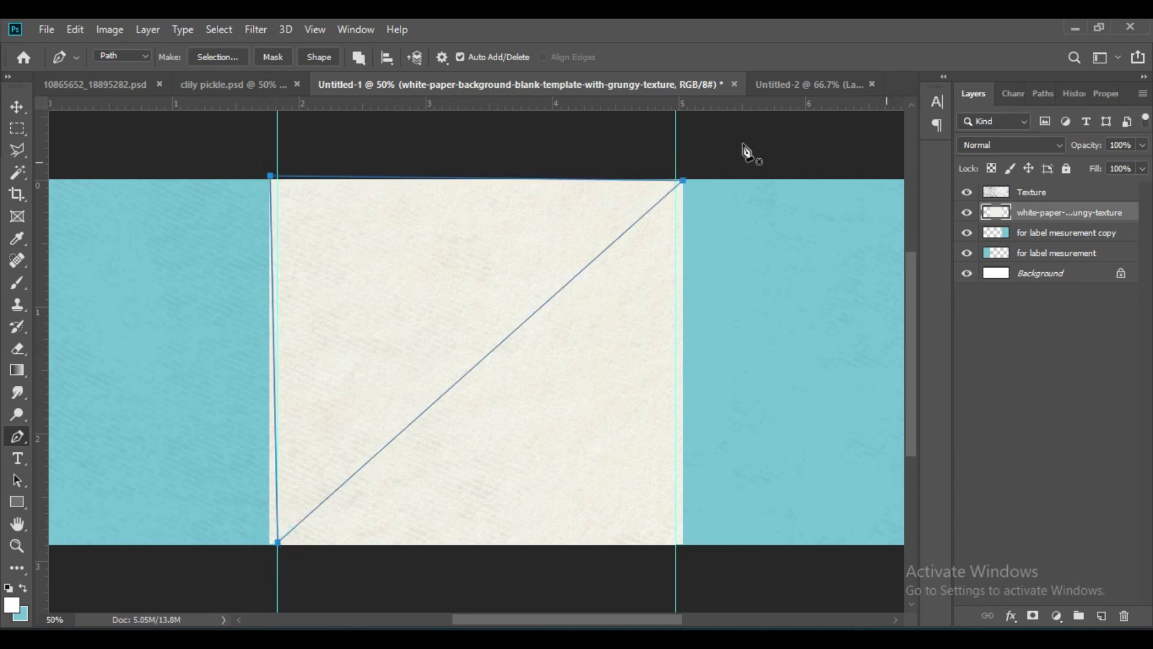
Convert the triangular path into a white-filled shape layer above the Texture layer.
click(335, 58)
drag(1041, 210, 993, 193)
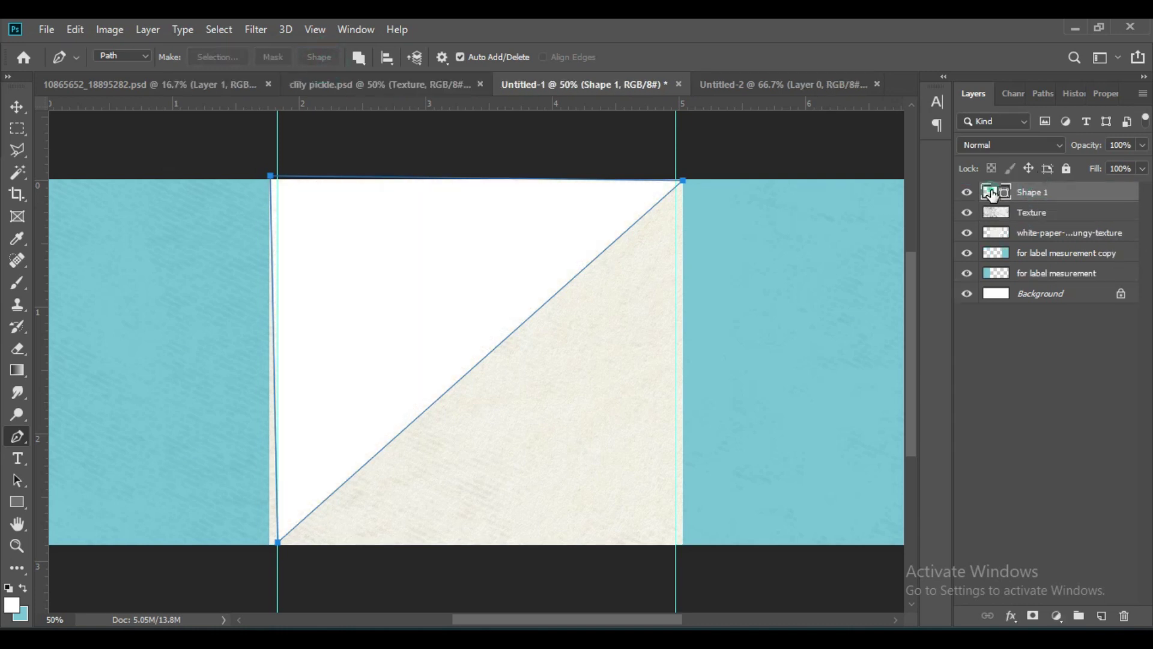
double_click(992, 194)
click(886, 223)
key(Escape)
key(v)
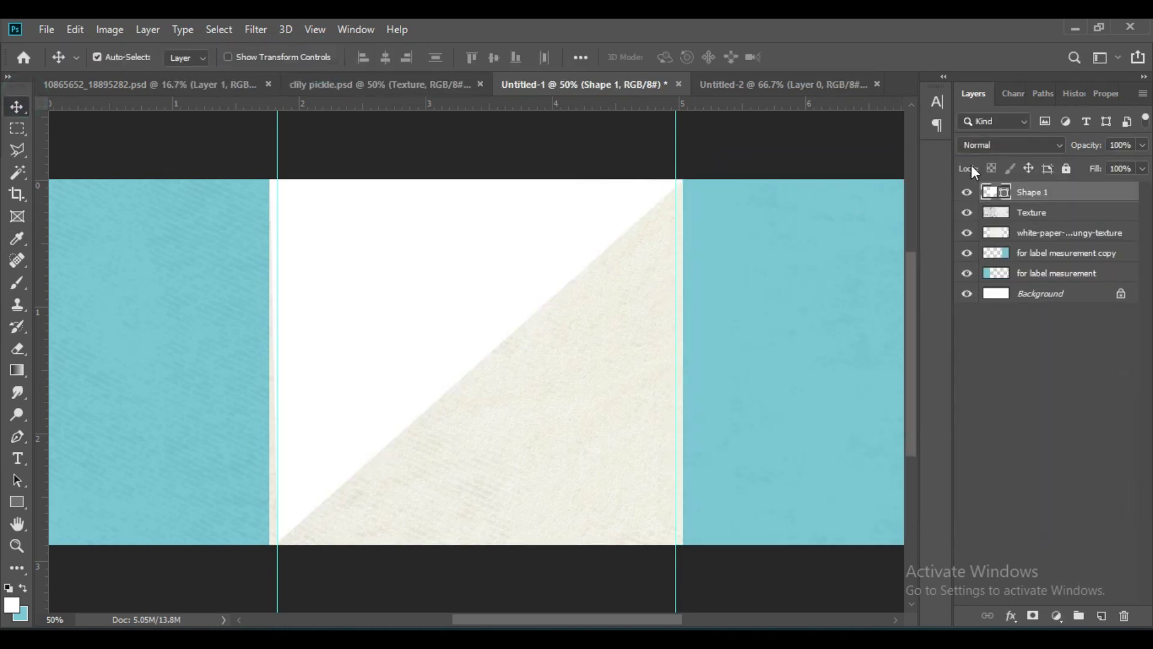
Apply a linear Gradient Overlay to the triangle, with the left stop set to c70808 and the right stop to ff0000.
click(1003, 192)
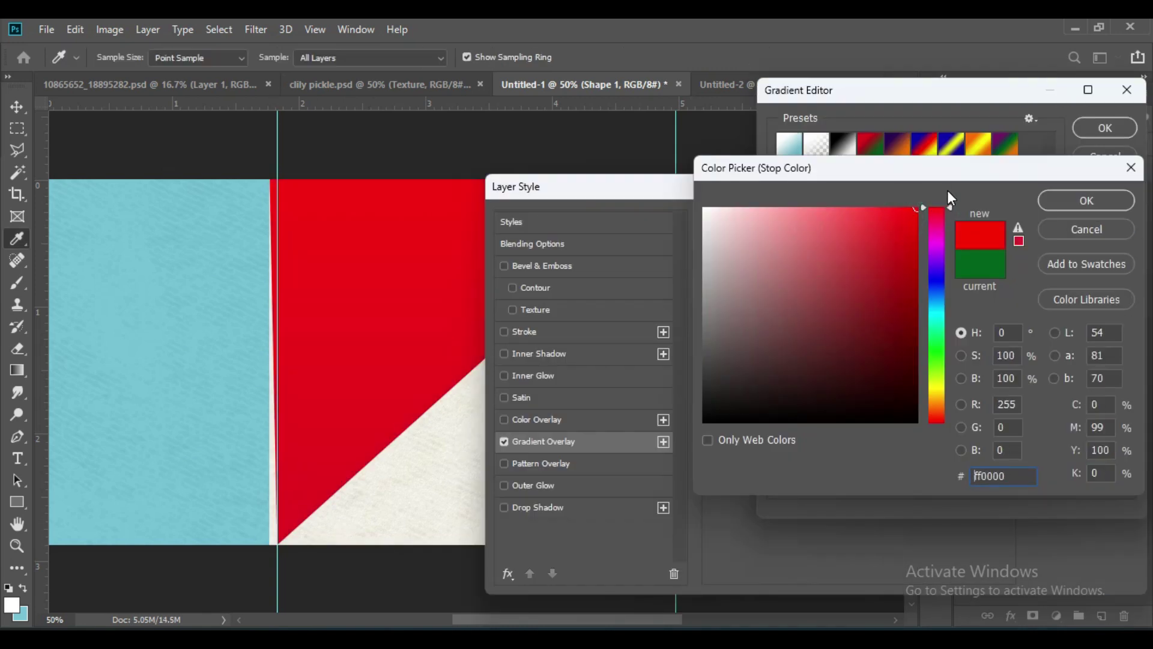
click(1069, 200)
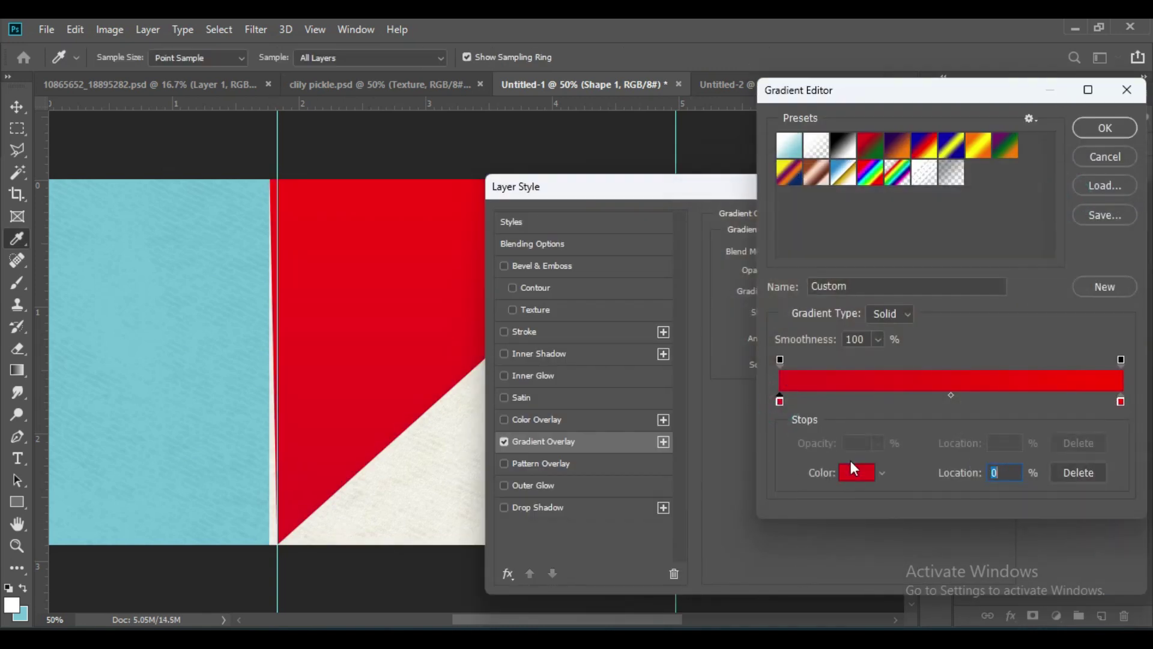
click(851, 468)
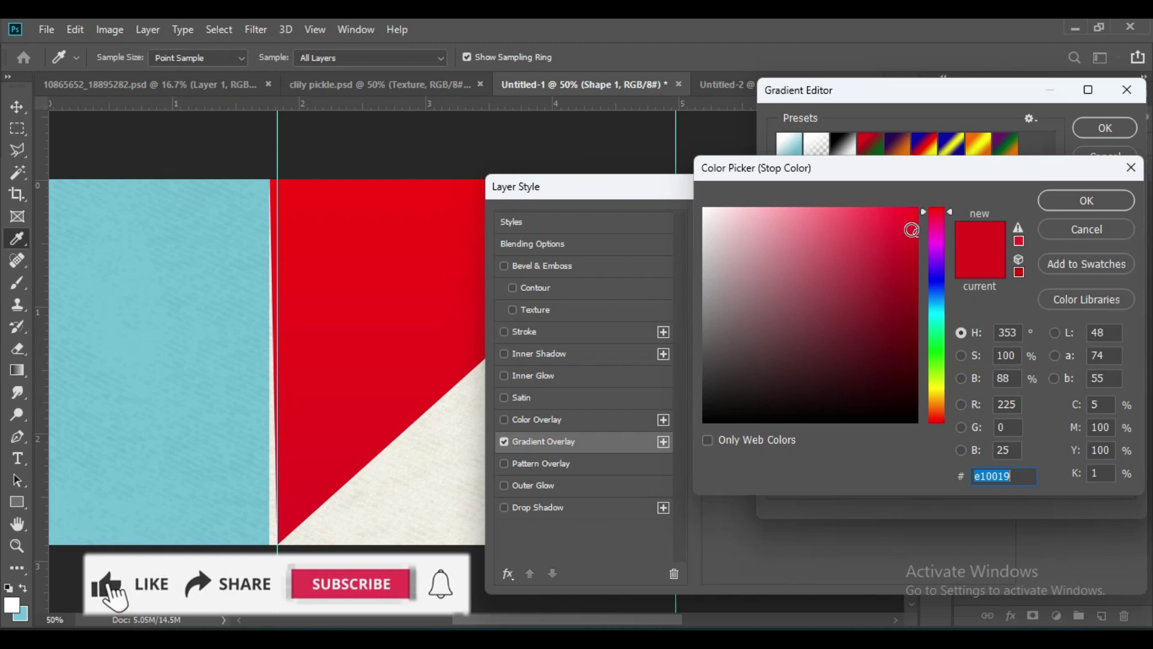
mouse_move(916, 233)
mouse_down()
mouse_move(893, 264)
mouse_move(913, 218)
mouse_up()
click(951, 215)
click(917, 224)
click(947, 207)
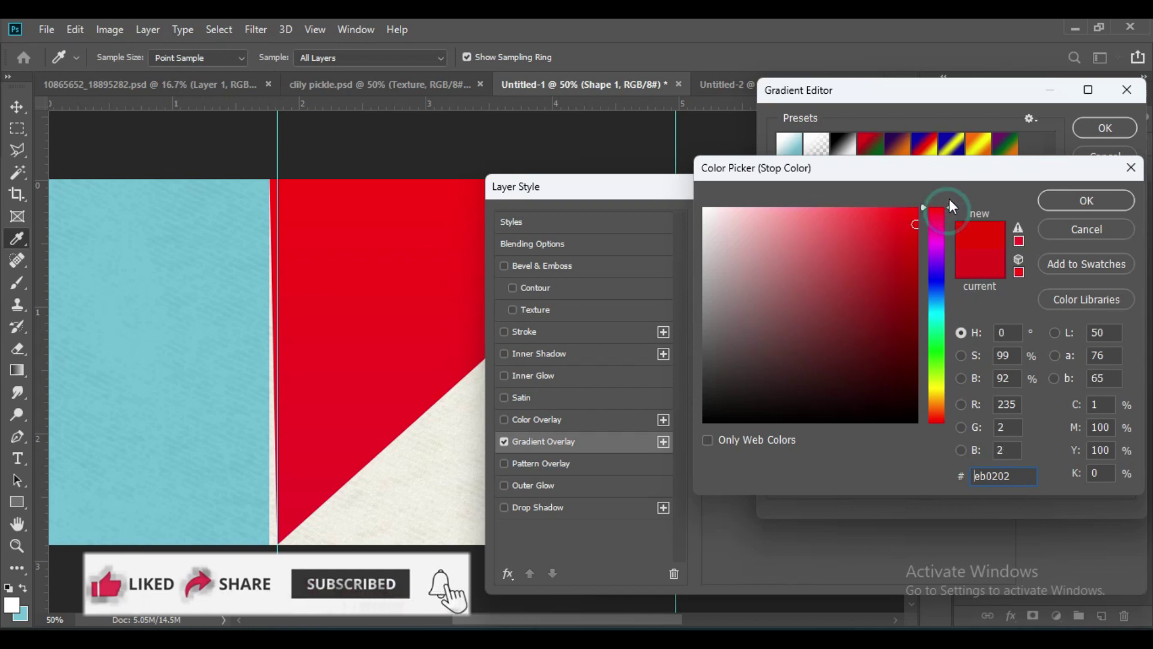
mouse_move(913, 259)
mouse_down()
mouse_move(909, 283)
mouse_move(907, 253)
mouse_up()
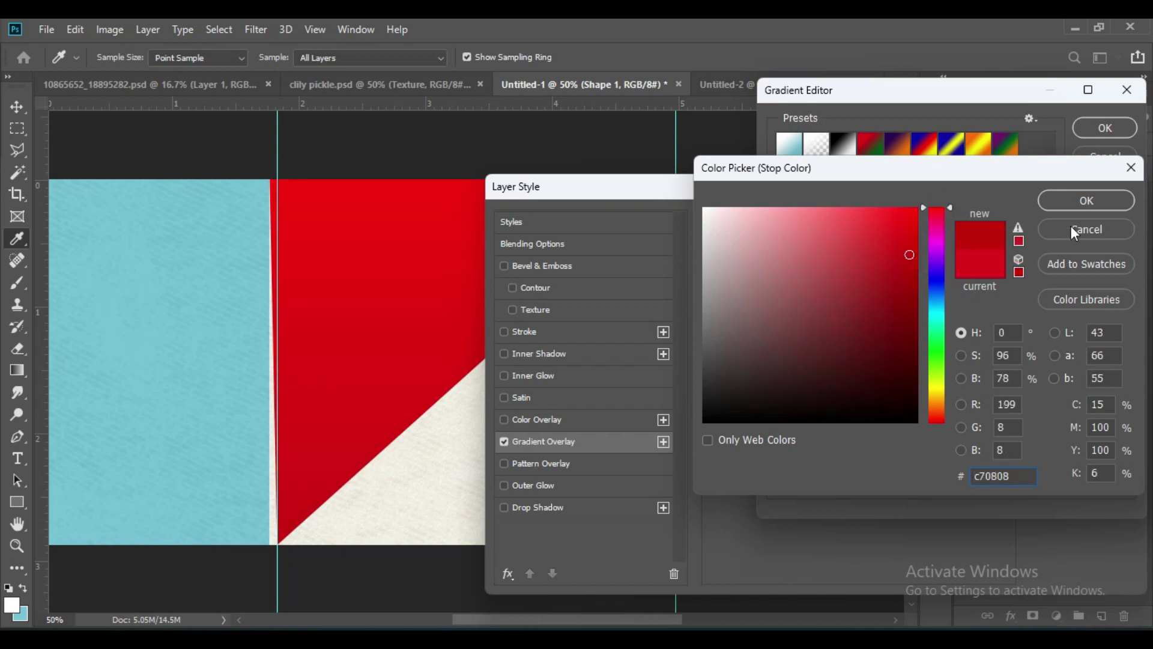
key(Return)
click(1077, 156)
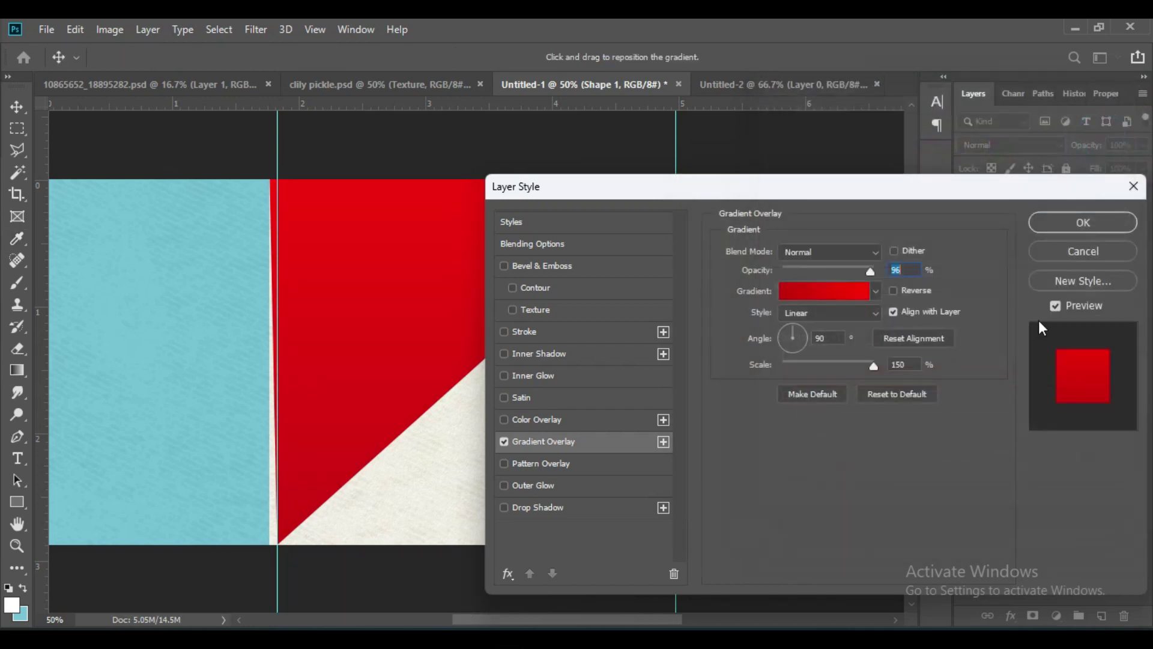
click(811, 294)
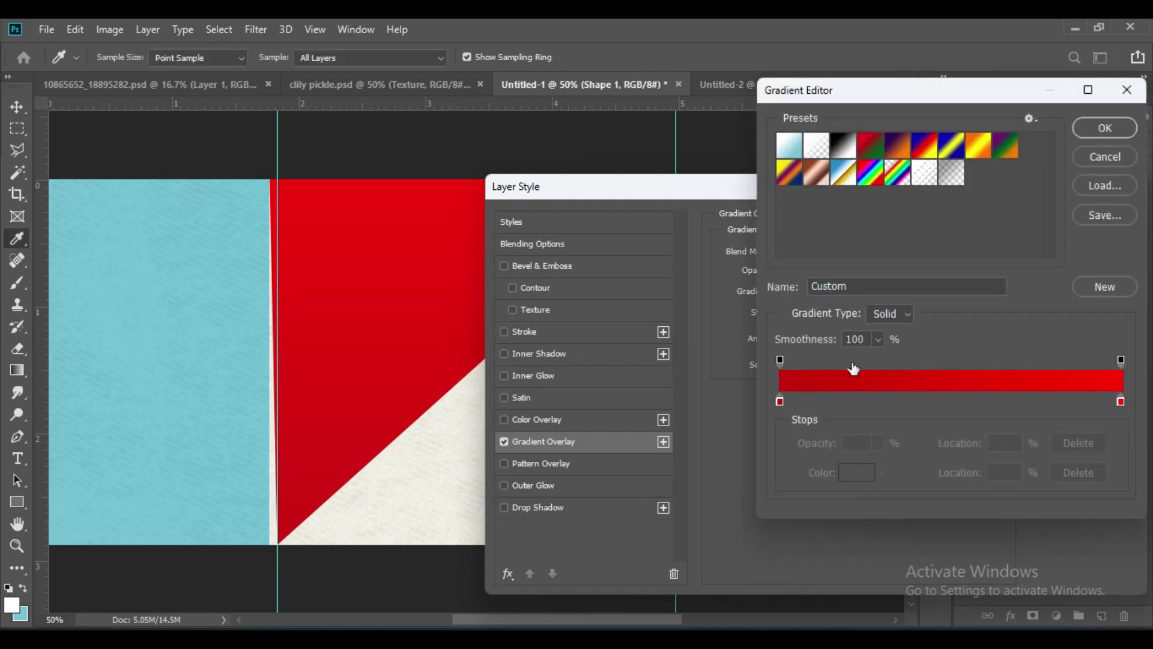
click(1103, 128)
click(1103, 228)
Edit the triangle's gradient overlay by moving the ff0000 stop to 52% and adding an end stop coloured c70808.
double_click(1022, 227)
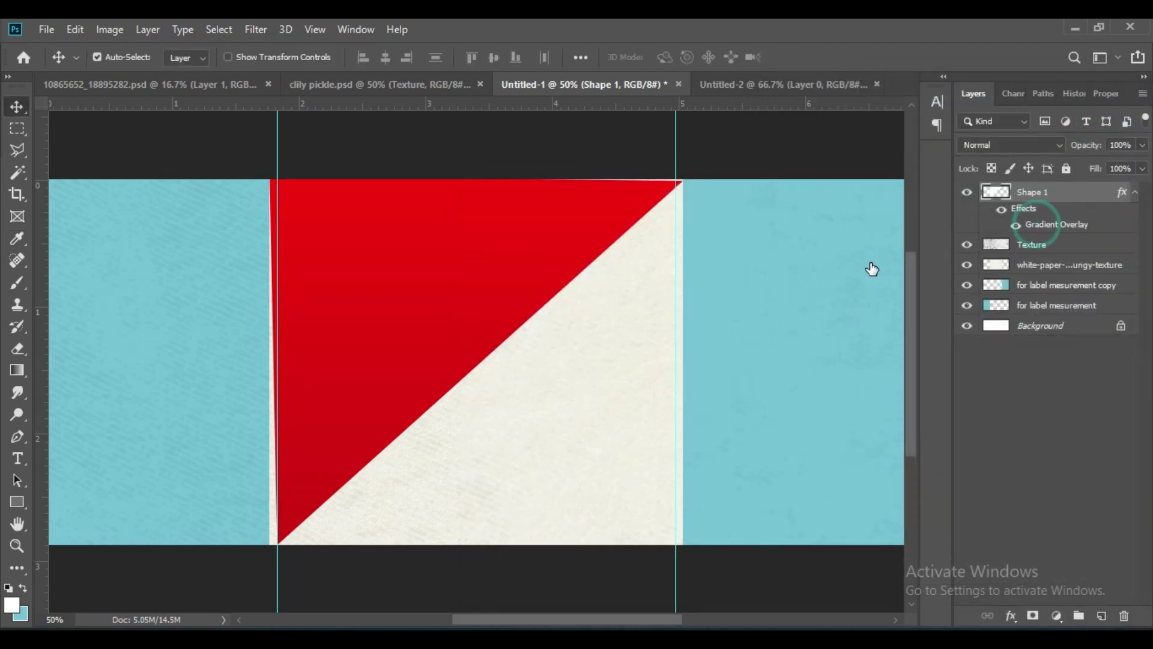
click(865, 293)
click(960, 399)
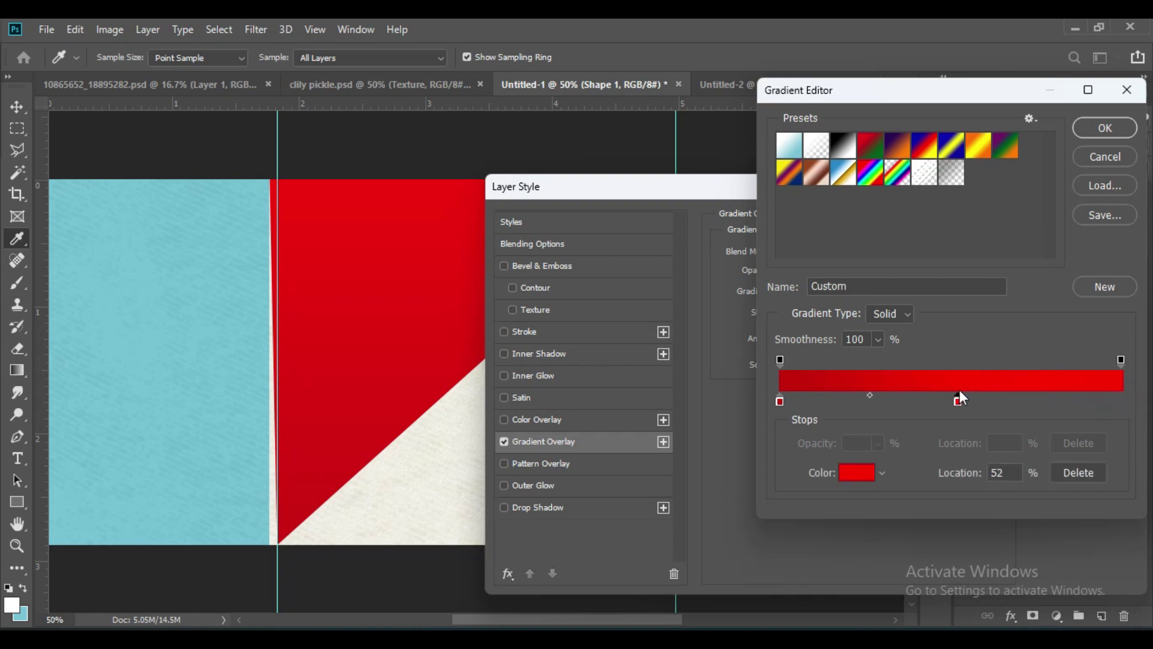
click(1119, 402)
click(780, 401)
click(857, 472)
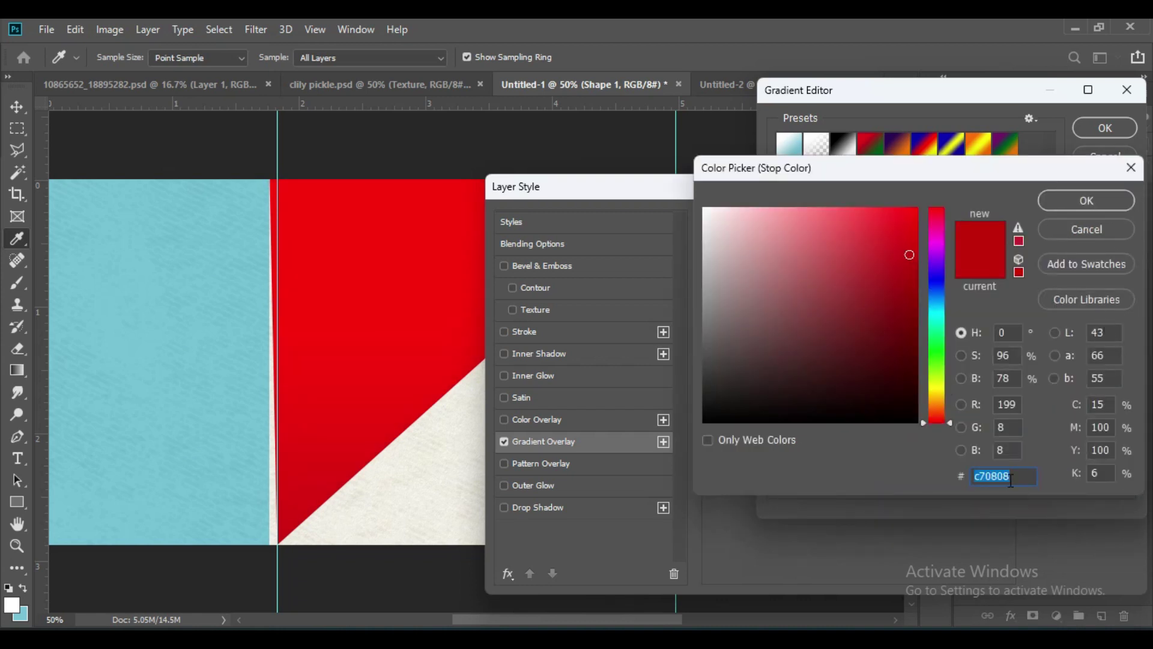
click(1075, 196)
click(844, 472)
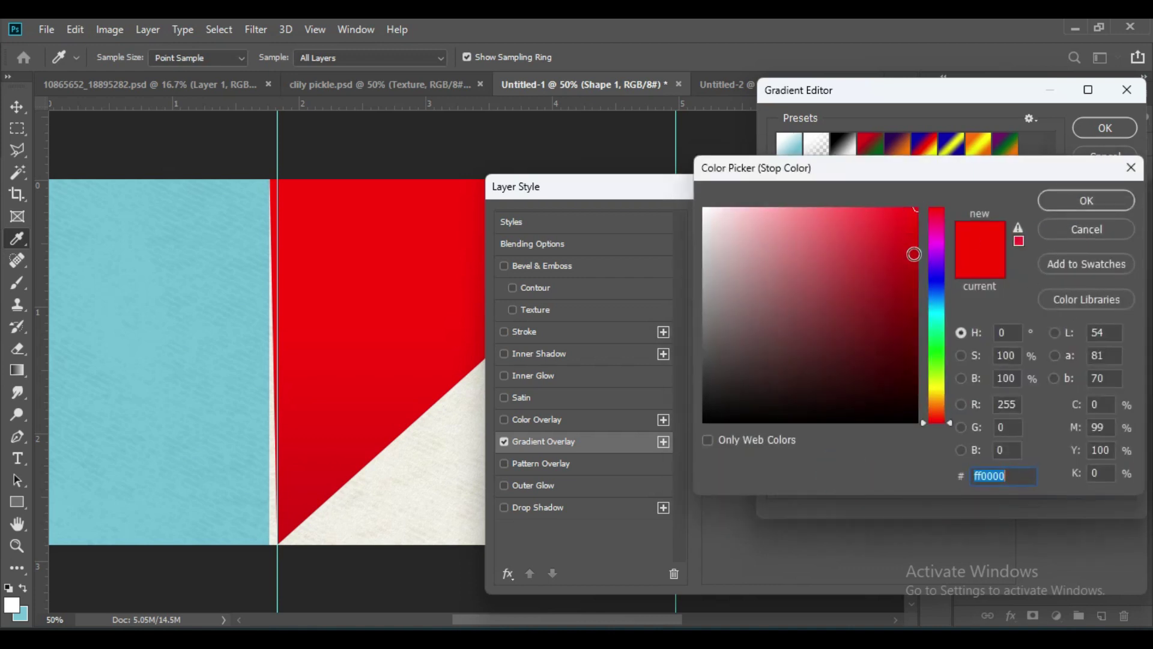
text(c70808)
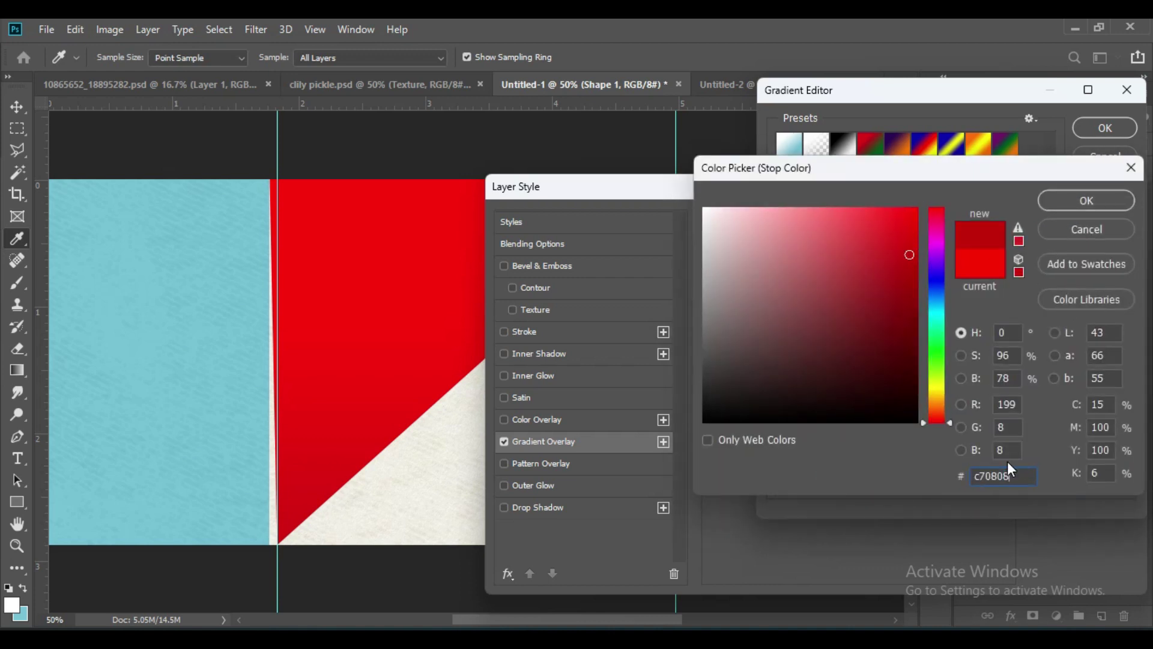
click(1081, 204)
click(1100, 130)
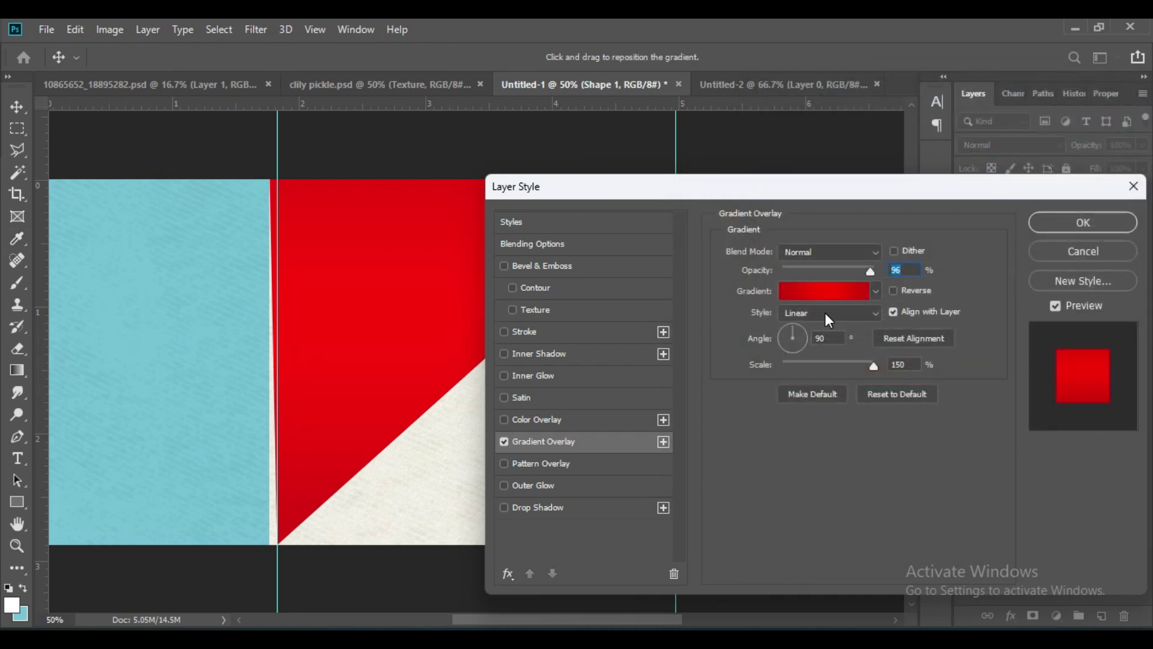
key(Return)
Adjust the red triangle with Free Transform so it covers the front panel's upper edge and upper-left corner.
key(ctrl+t)
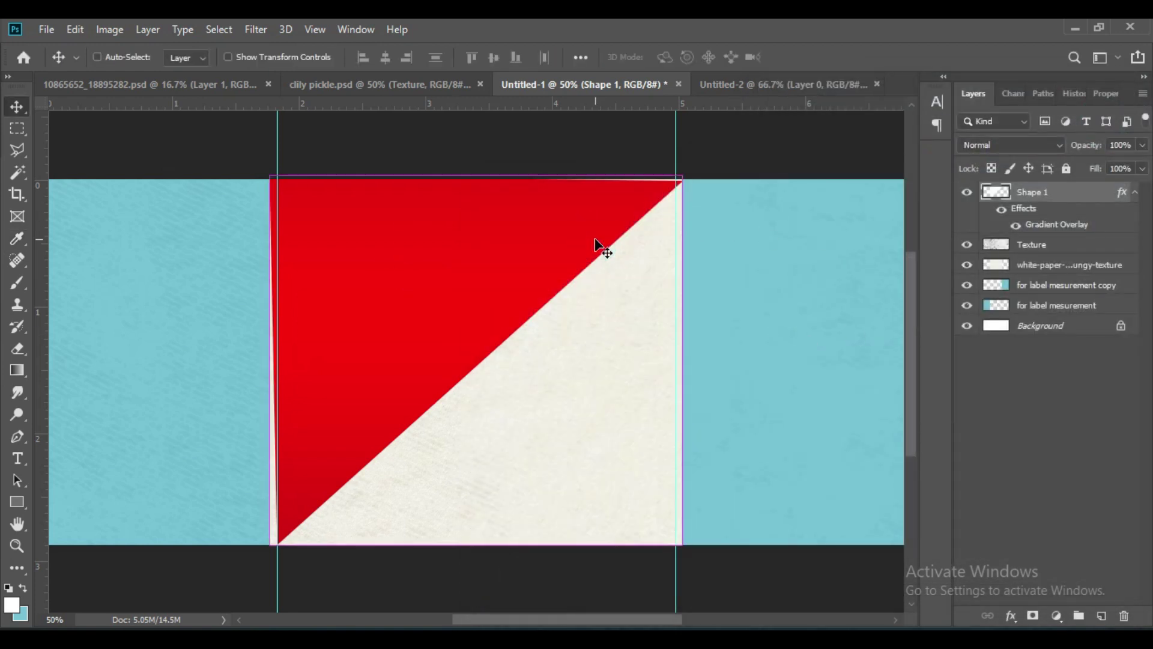
key(Return)
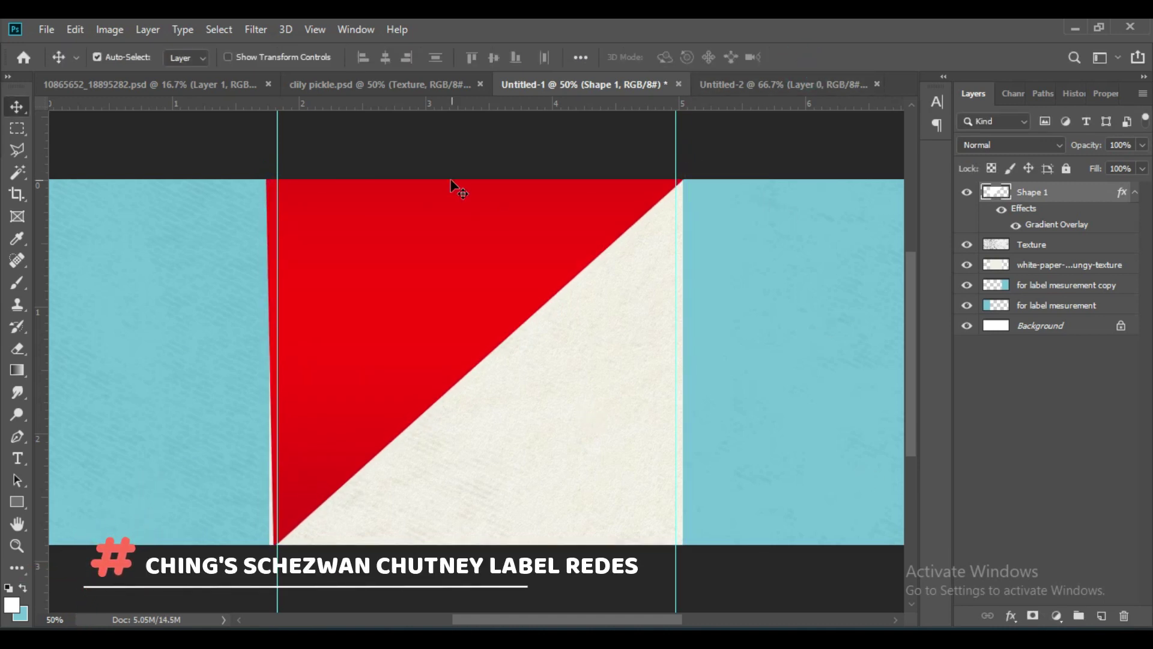
Copy the logo layer from clily pickle.psd into Untitled-1 and centre it horizontally on the canvas.
click(352, 85)
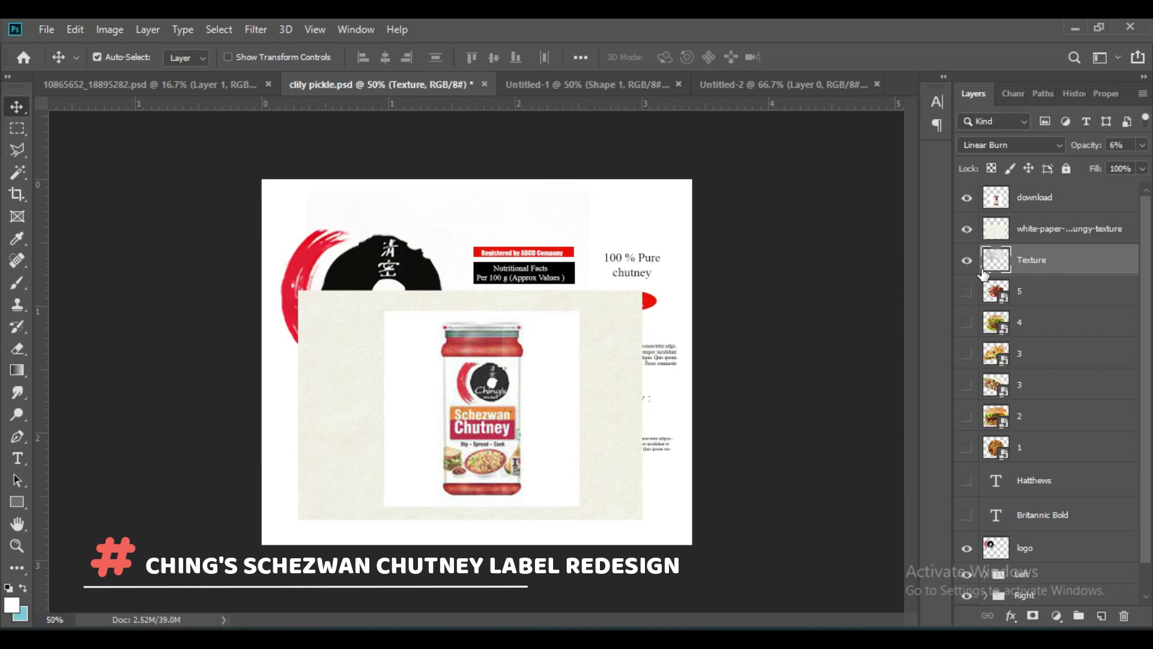
click(433, 280)
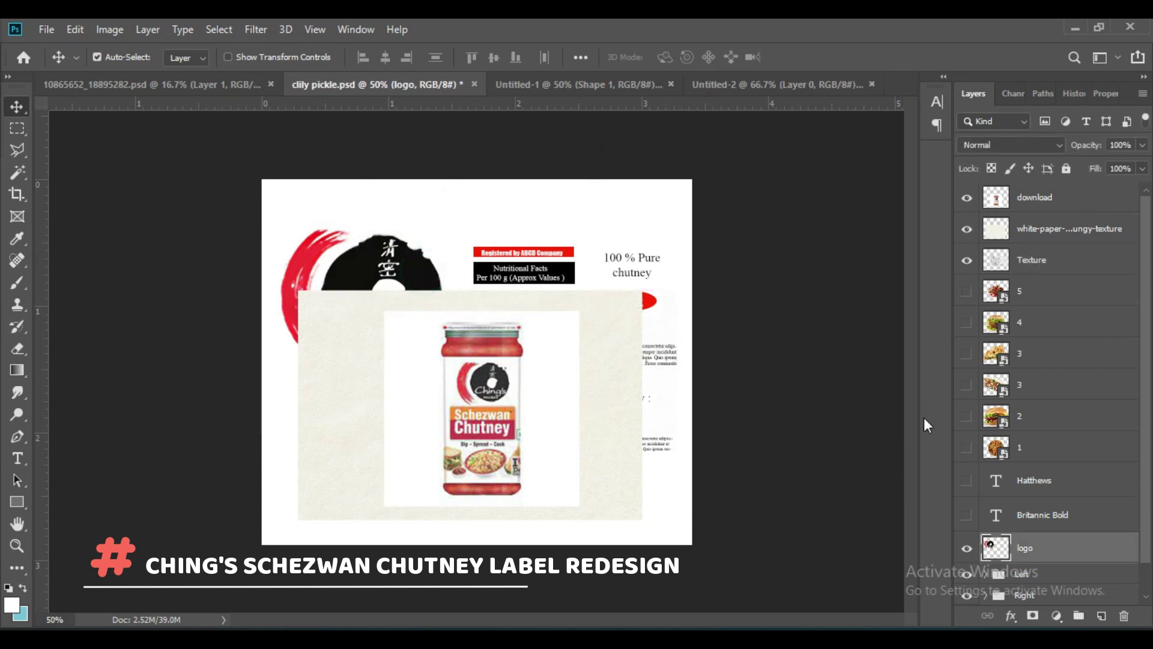
drag(1056, 537, 492, 326)
key(ctrl+t)
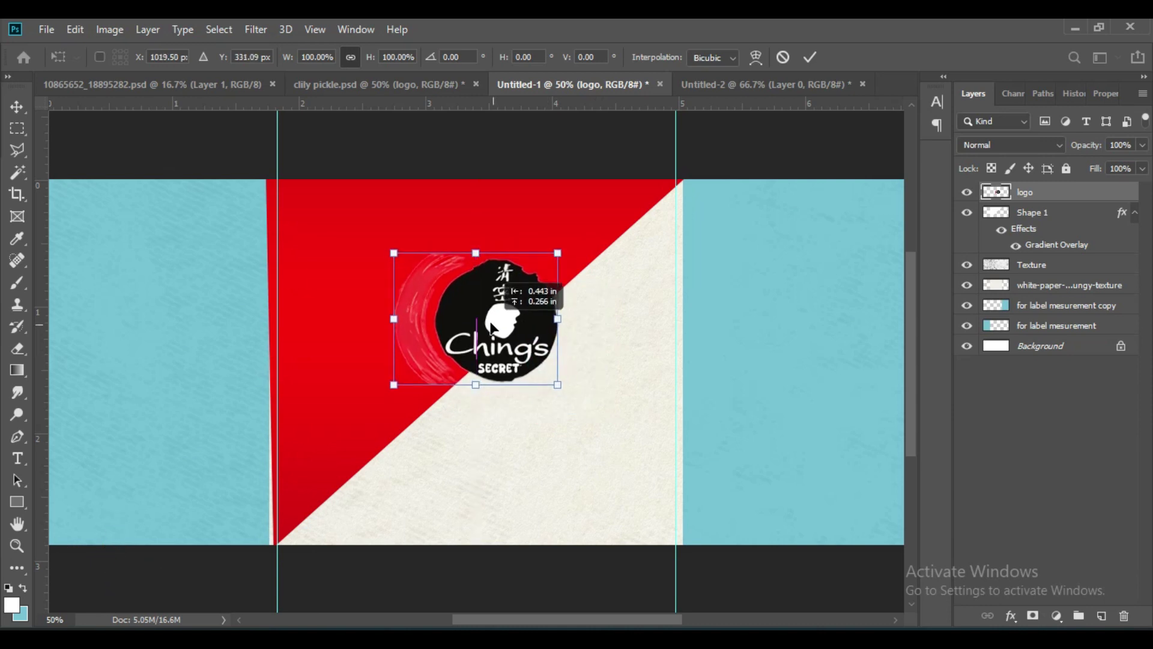
click(810, 57)
click(580, 57)
click(632, 210)
click(619, 234)
click(384, 57)
Draw a white circle around the logo with the Ellipse tool and place its layer beneath the logo layer.
right_click(17, 501)
click(78, 532)
drag(416, 233, 602, 473)
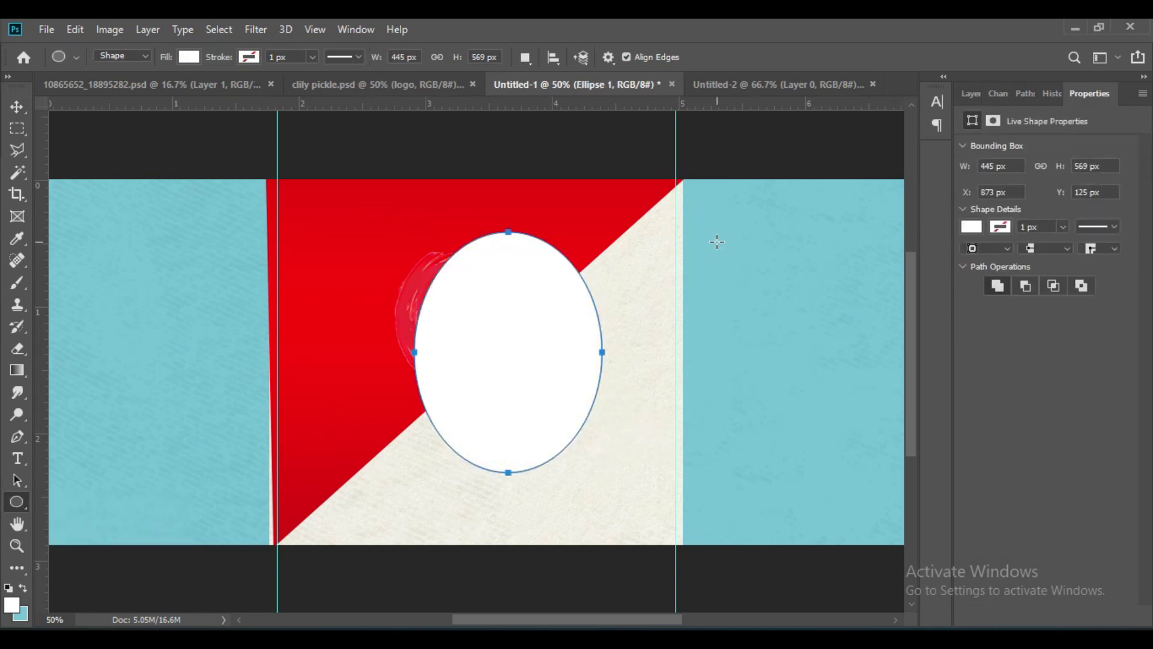
key(ctrl+z)
drag(387, 248, 591, 452)
key(v)
click(971, 93)
drag(1034, 191, 1051, 227)
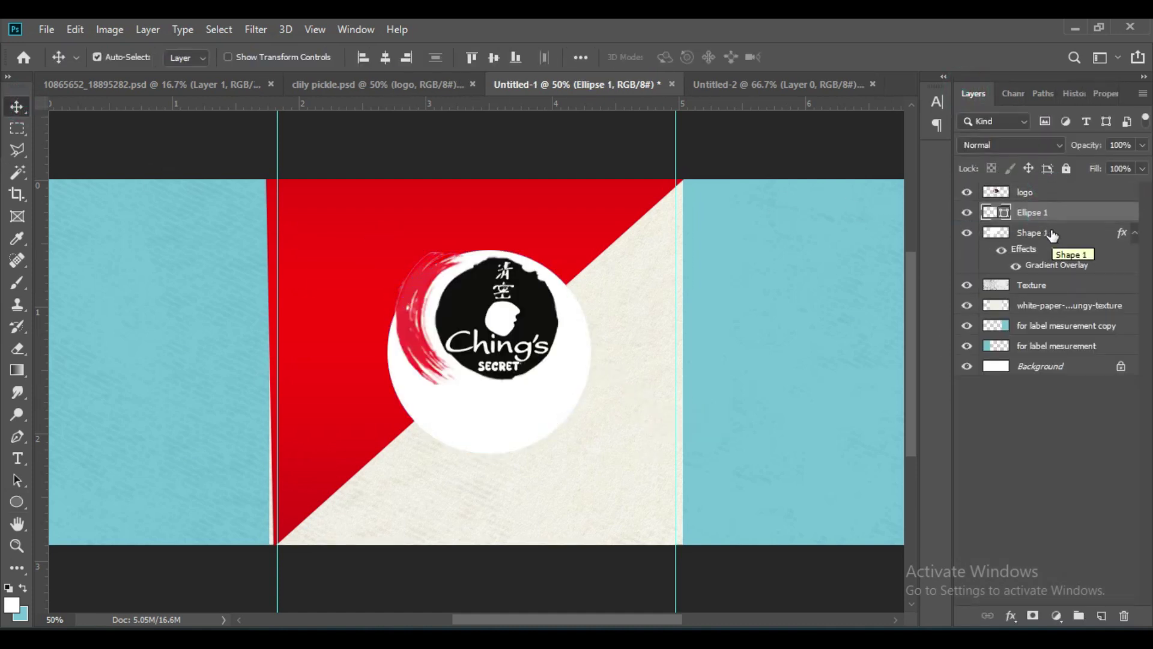
click(1050, 234)
shift+click(1047, 346)
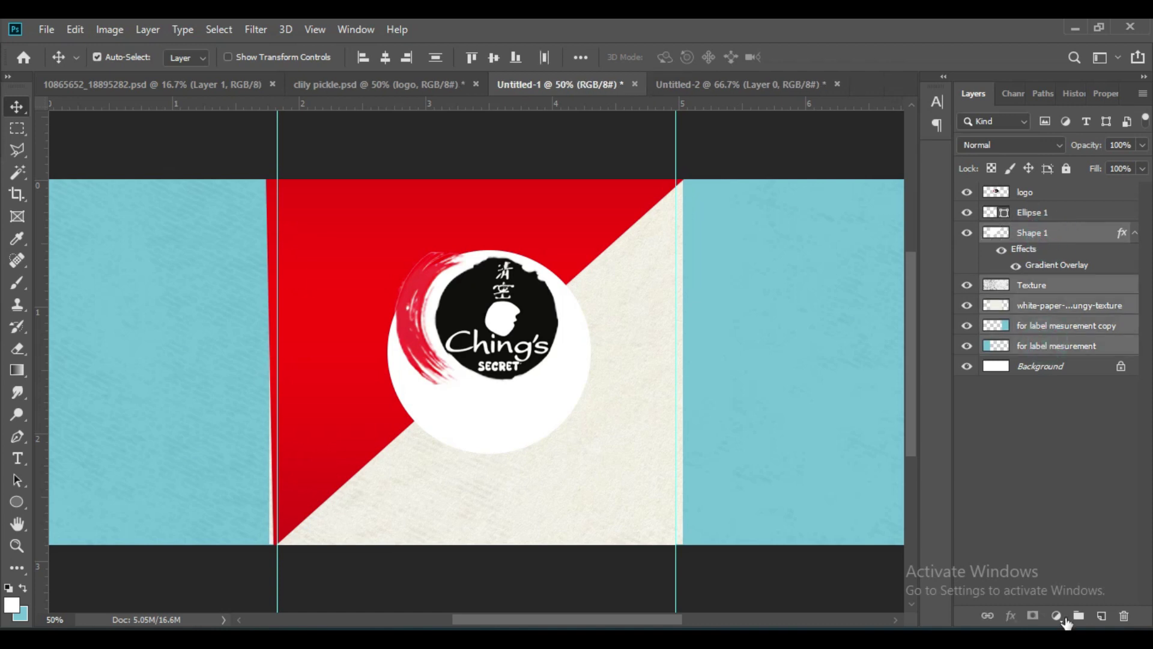
click(1014, 466)
click(1035, 347)
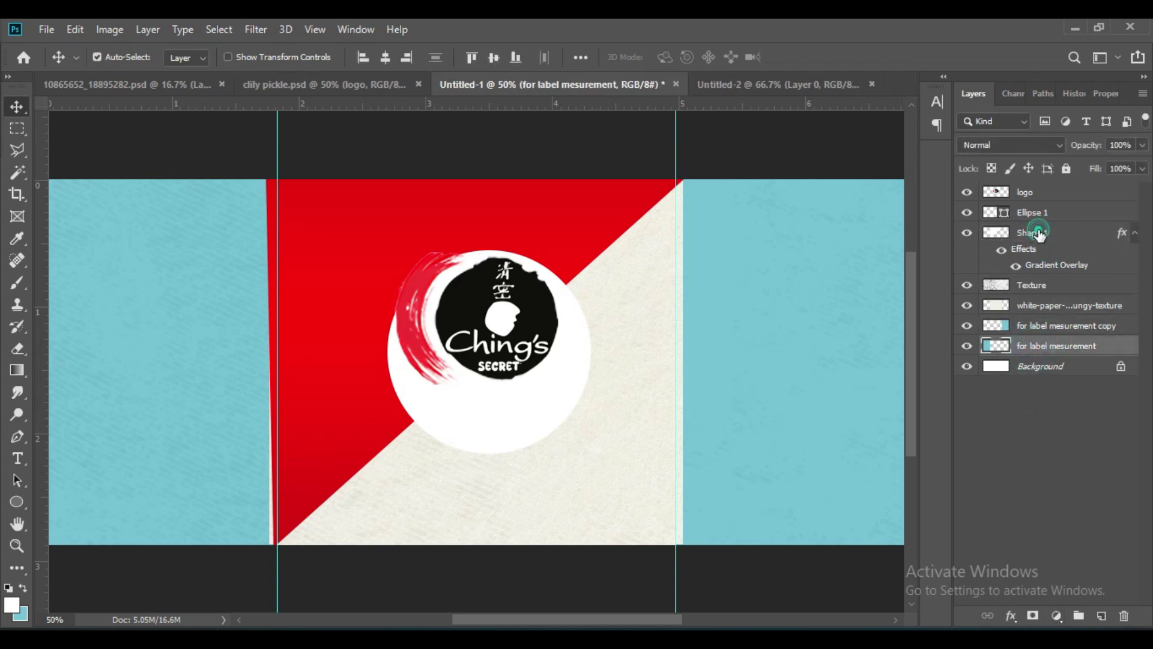
shift+click(1040, 234)
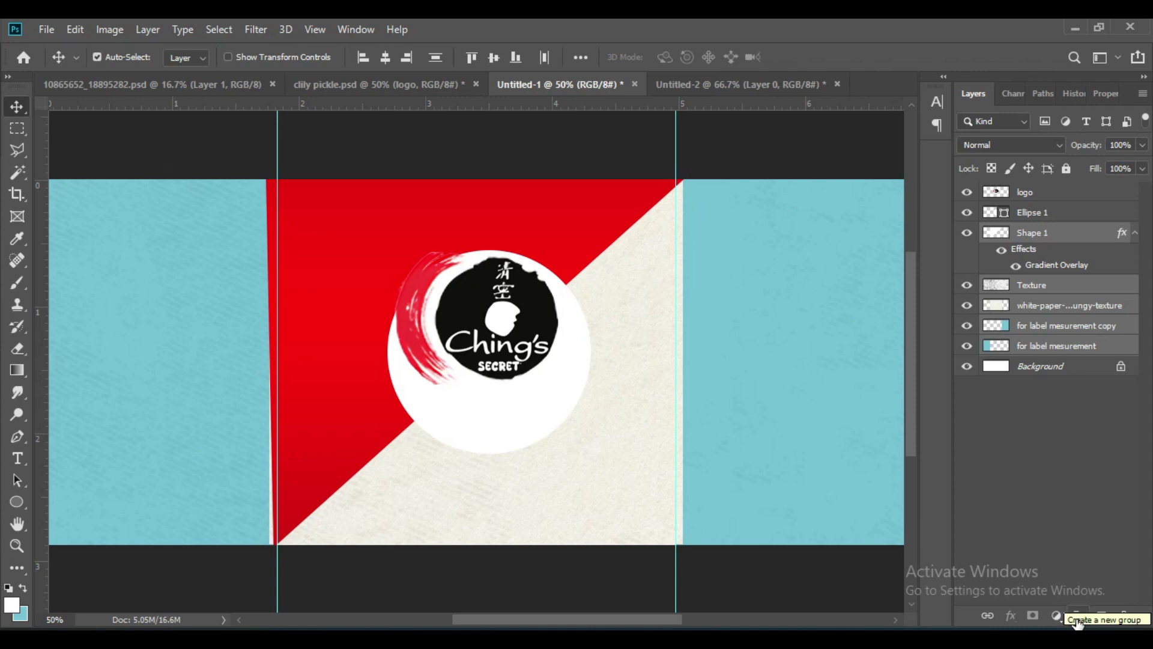
click(1045, 305)
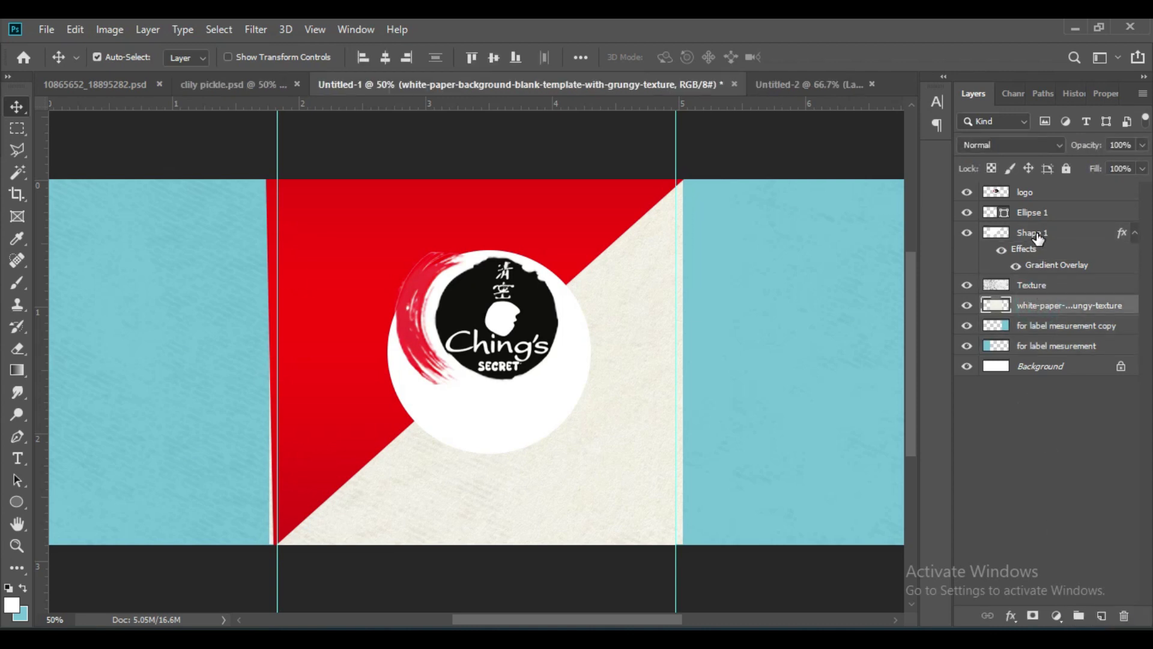
click(1001, 250)
click(1002, 250)
click(1026, 246)
Group the Texture and white paper texture layers and name the group Background.
click(1045, 292)
shift+click(1045, 305)
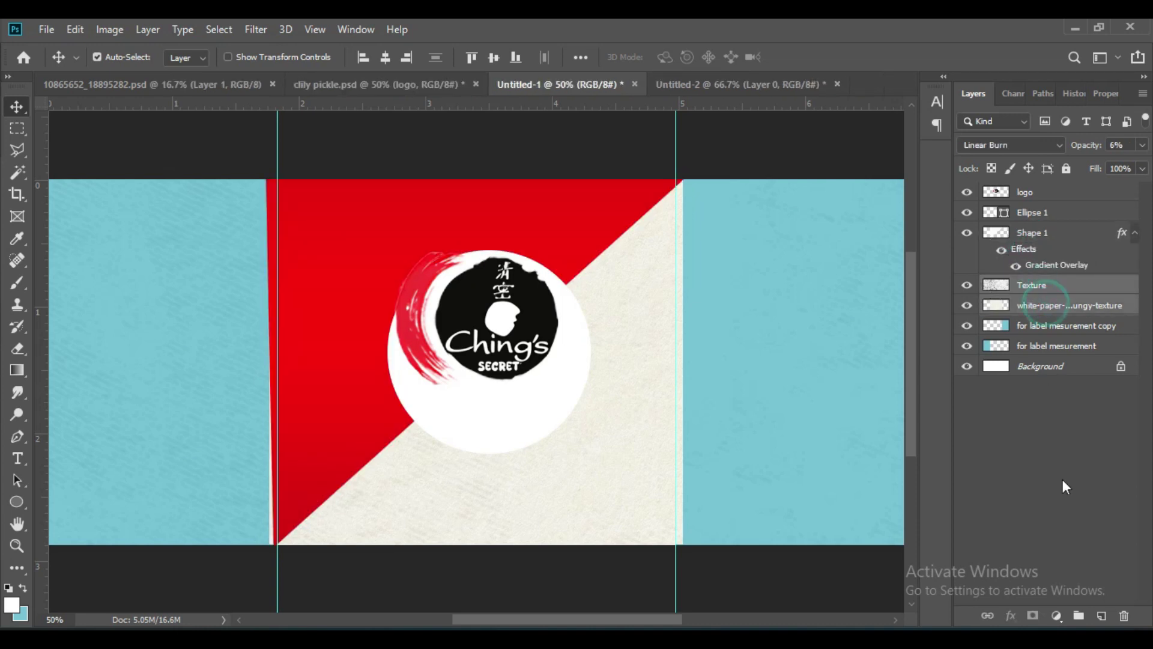
click(1078, 616)
double_click(1028, 285)
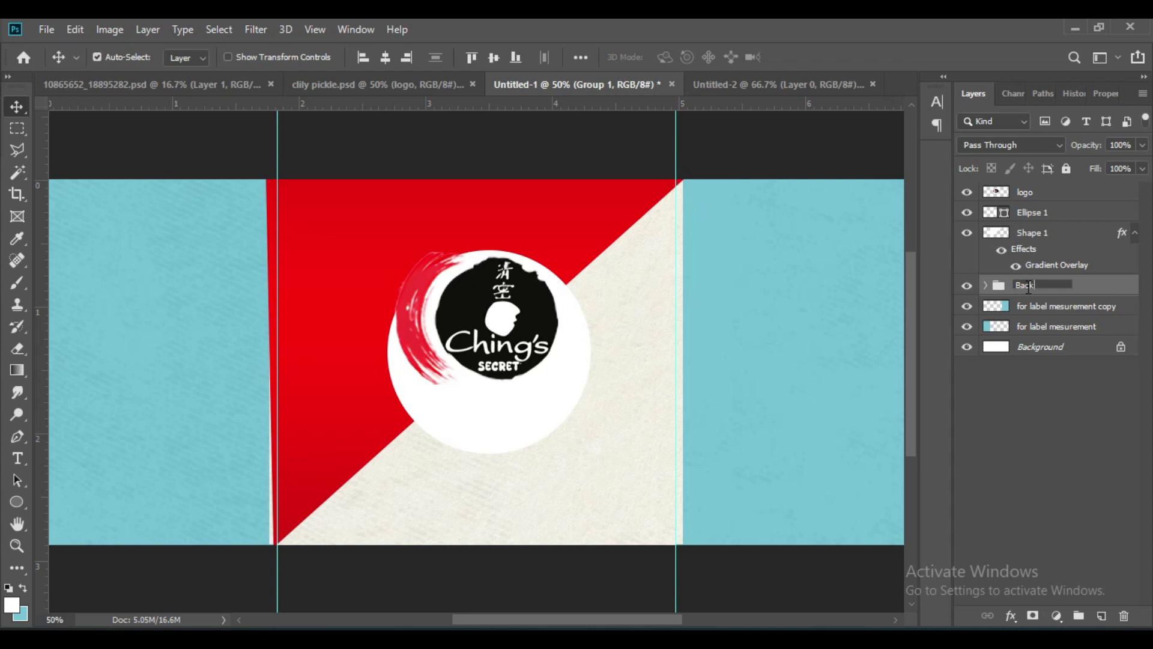
key(Return)
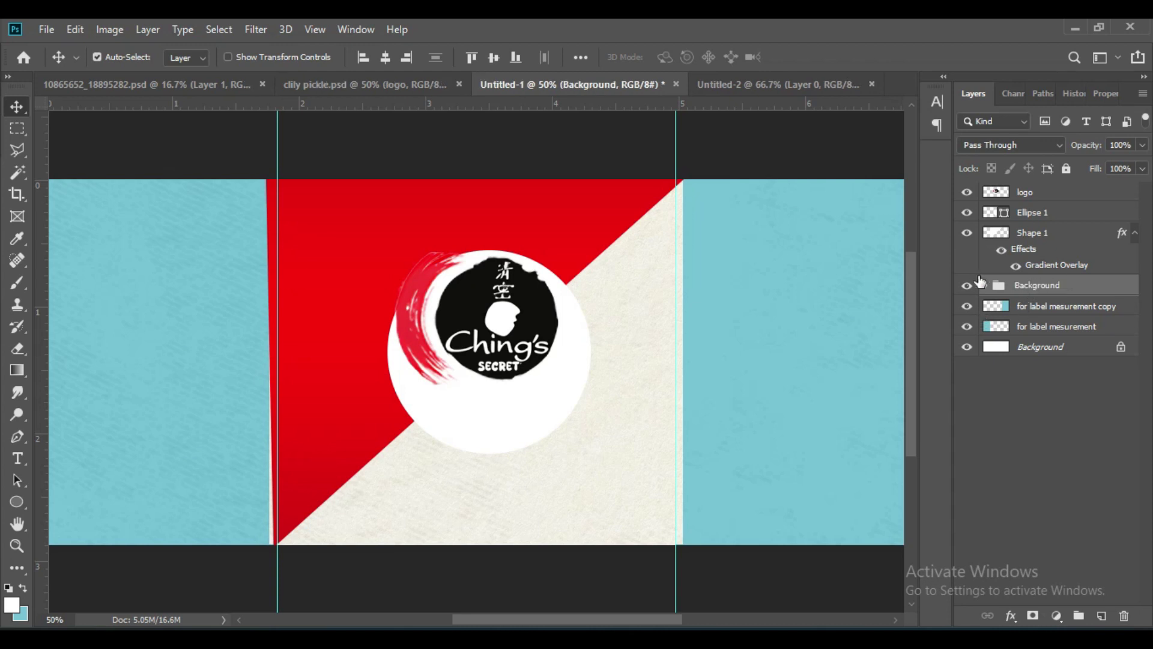
Move the white circle up so it surrounds the logo, and rasterize the Ellipse 1 layer.
click(1029, 212)
drag(553, 366, 552, 339)
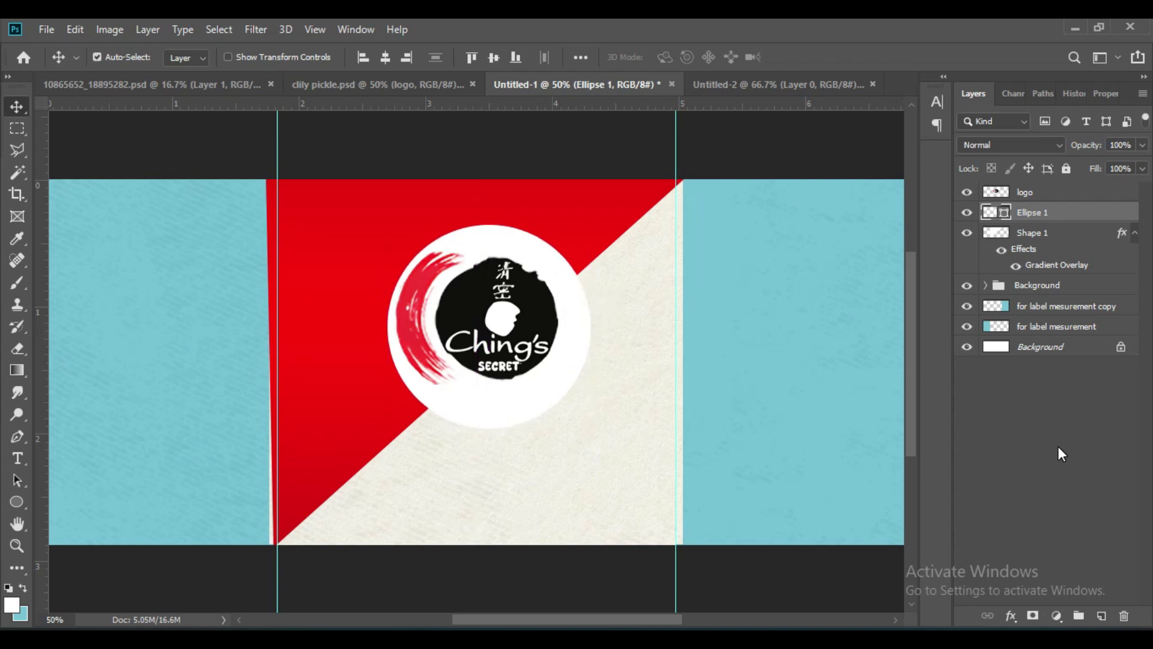
right_click(1081, 217)
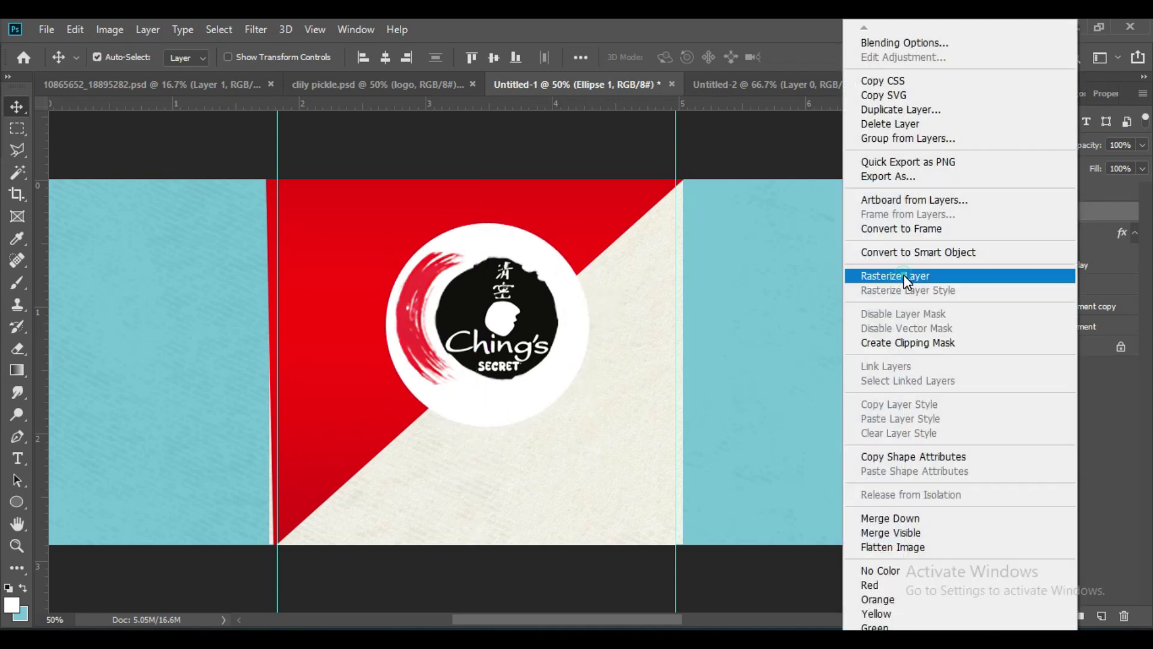
click(903, 275)
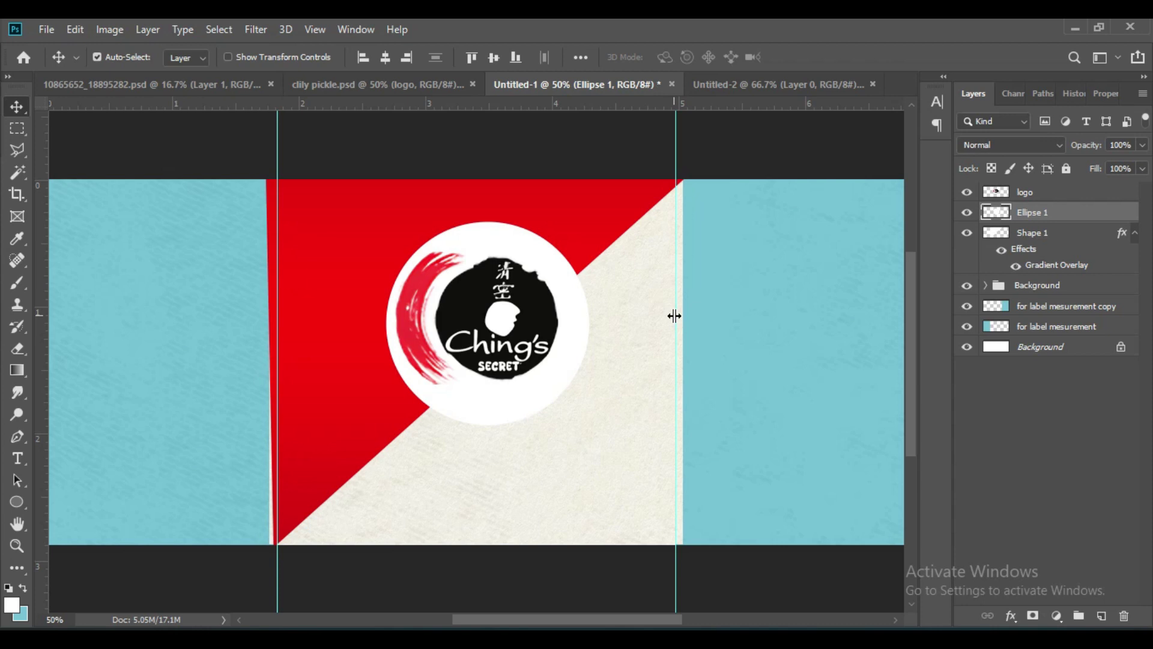
Scale the white circle down slightly so it fits more tightly around the logo.
key(ctrl+t)
drag(587, 219, 580, 230)
click(810, 57)
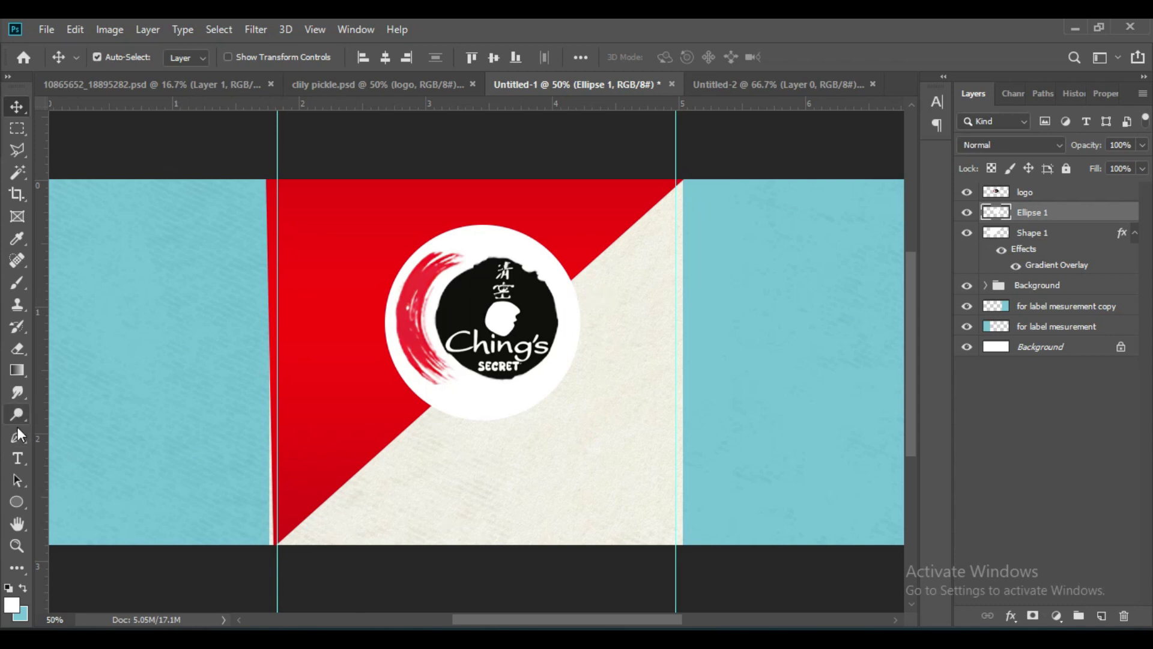
Select the part of the white circle below the diagonal with the Polygonal Lasso, delete it and clear the selection.
click(17, 150)
click(99, 172)
click(571, 279)
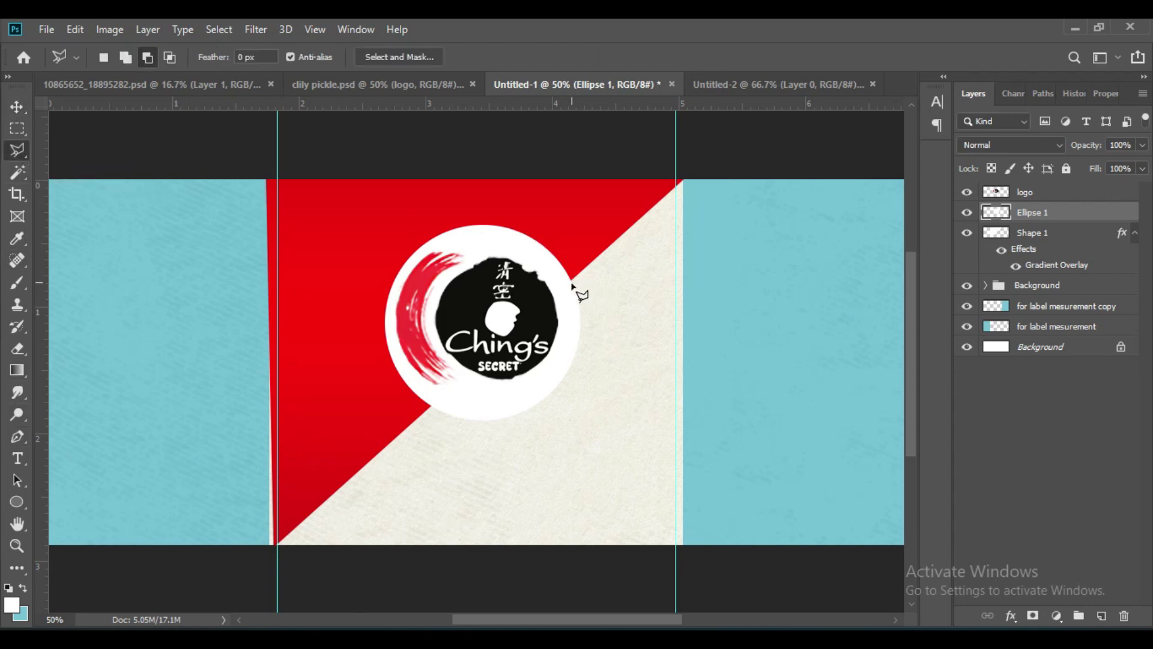
click(431, 407)
click(440, 438)
click(514, 446)
click(618, 415)
click(618, 295)
click(584, 265)
click(573, 280)
key(Delete)
key(ctrl+d)
Darken the logo and strengthen its contrast with a Levels adjustment.
click(17, 106)
click(496, 282)
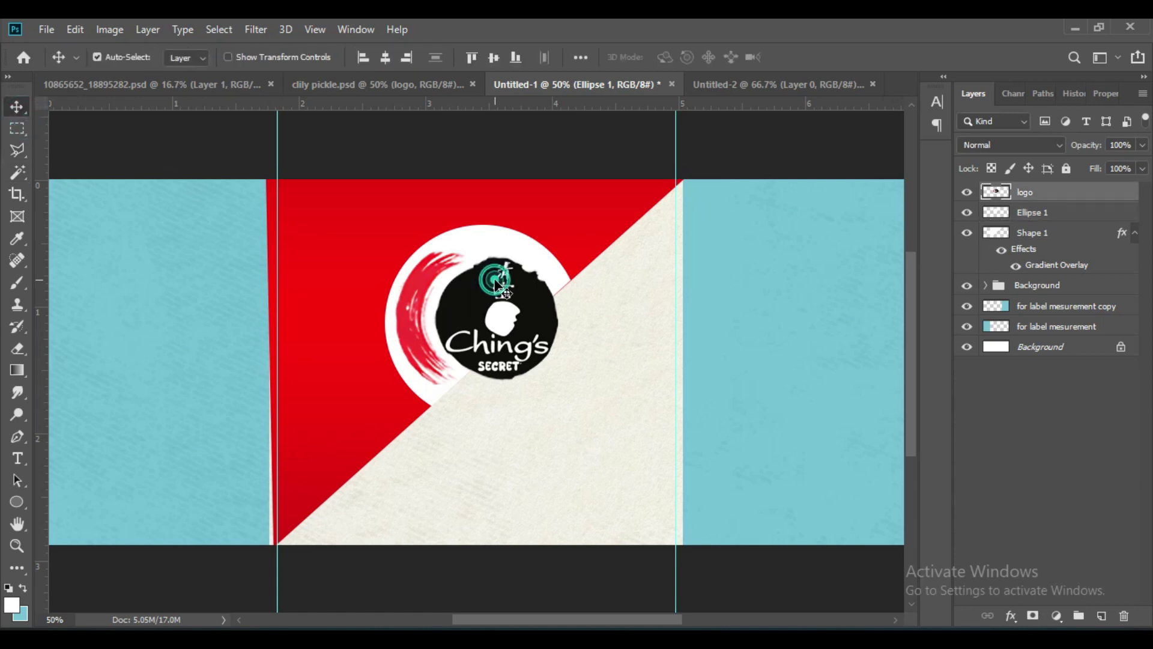
key(ctrl+l)
drag(717, 314, 764, 315)
click(998, 156)
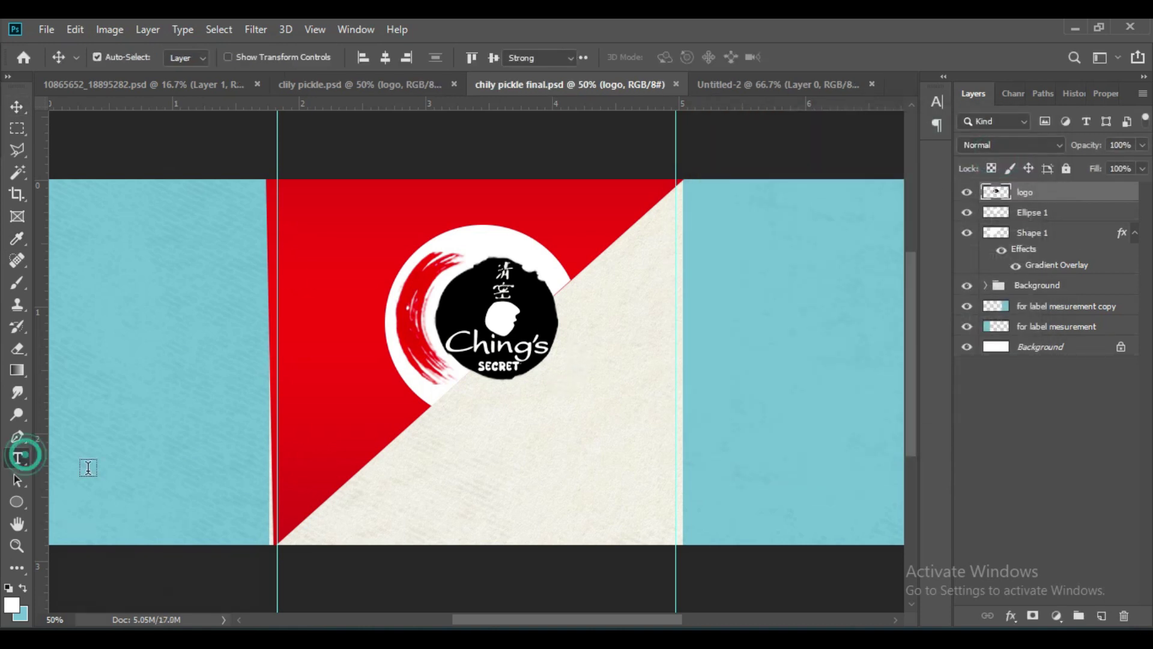
Add the text I DESI CHUTNEY below the logo and color it black (000000).
click(17, 458)
click(421, 469)
key(BackSpace)
text(I DESI CHUT)
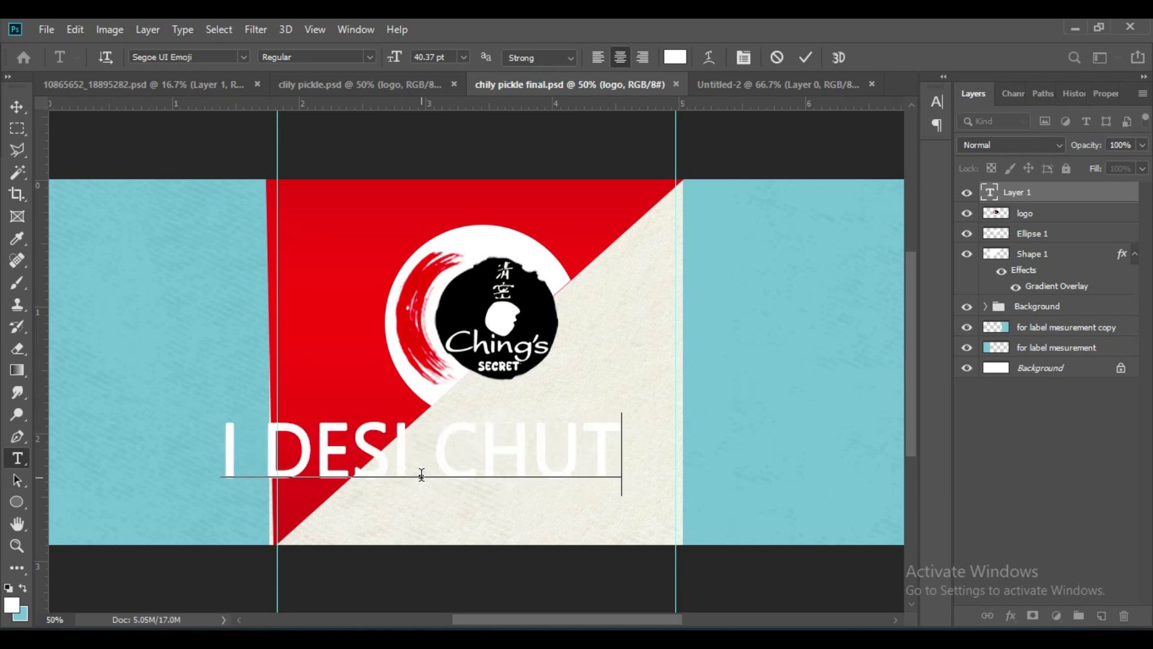
text(NEY)
key(ctrl+a)
click(675, 57)
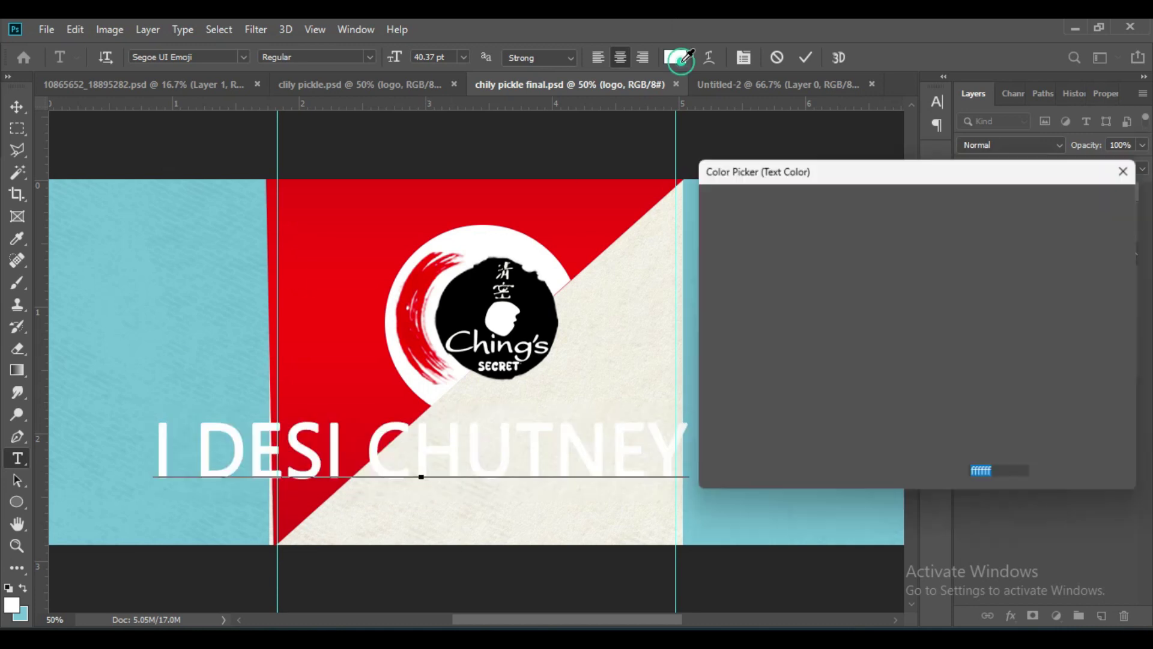
text(000000)
click(1084, 198)
Set the I DESI CHUTNEY text to 10.01 pt in the Ink Free font.
click(244, 57)
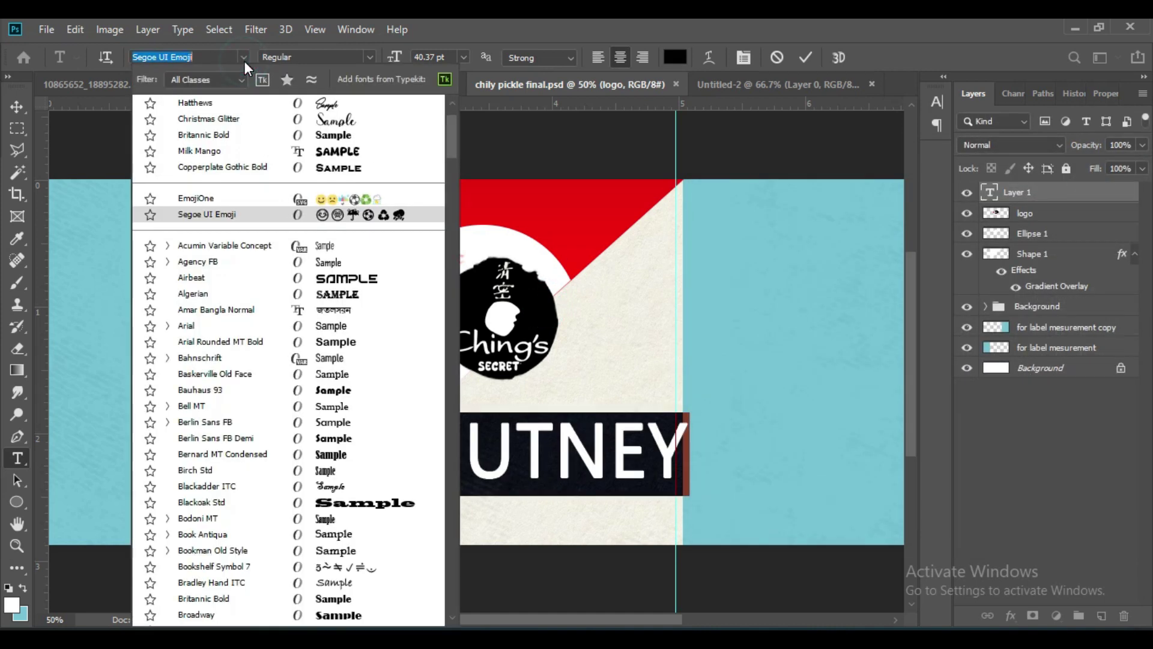
scroll(288, 102, up, 2)
click(342, 137)
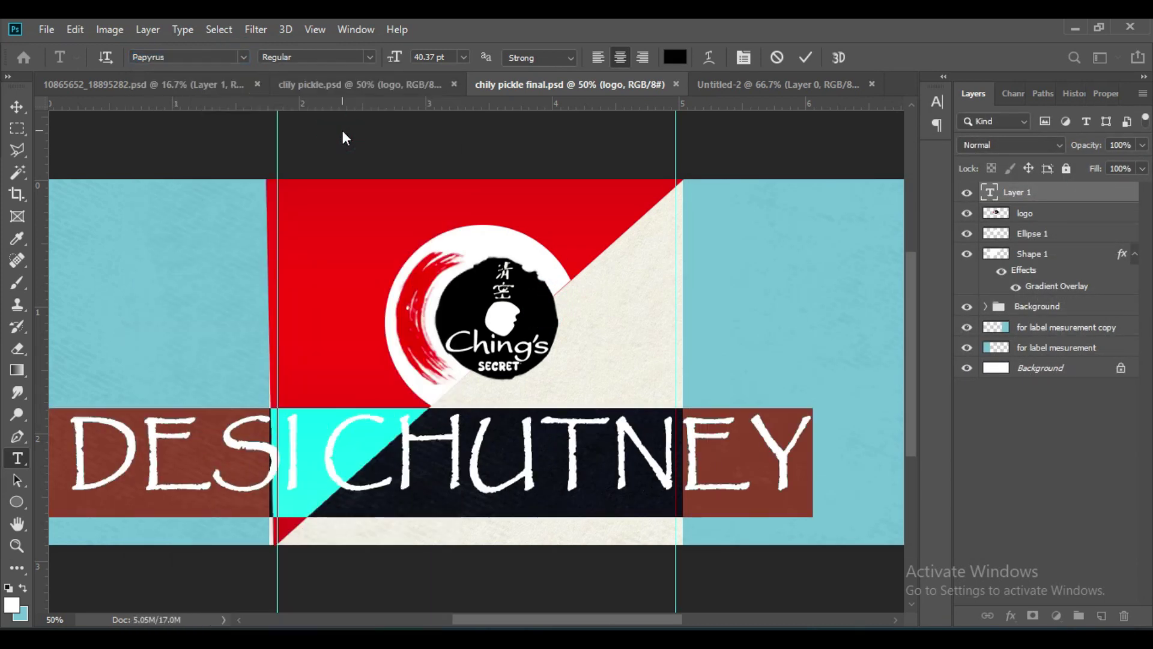
drag(397, 58, 369, 62)
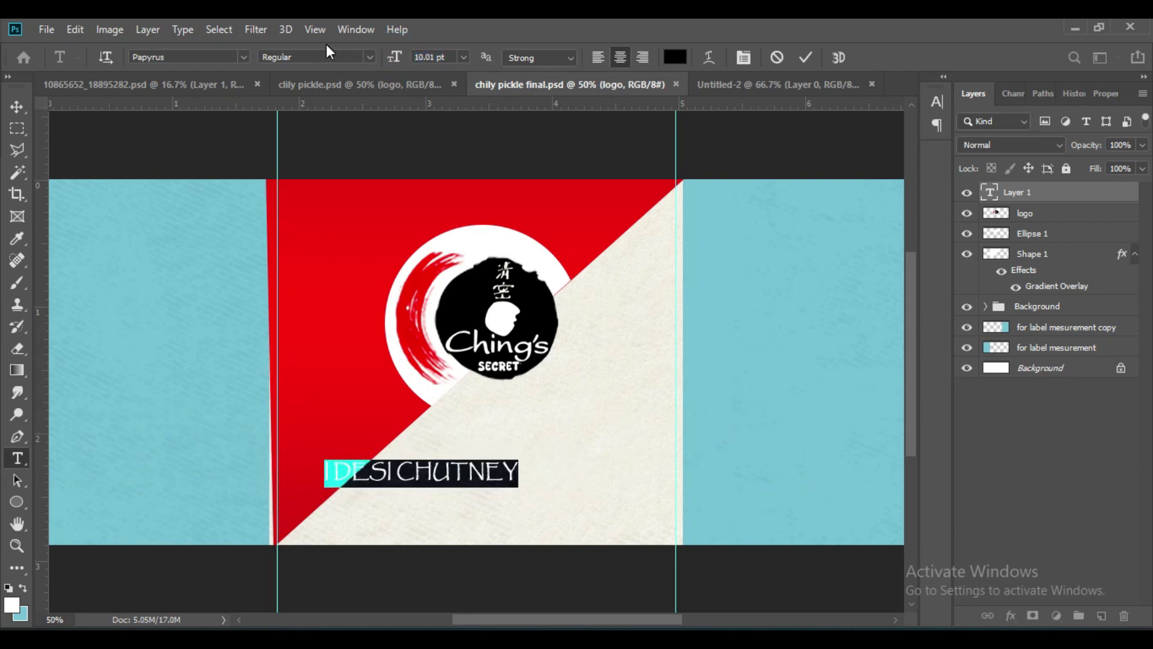
key(Down)
key(Down)
key(ctrl+a)
click(243, 56)
click(346, 144)
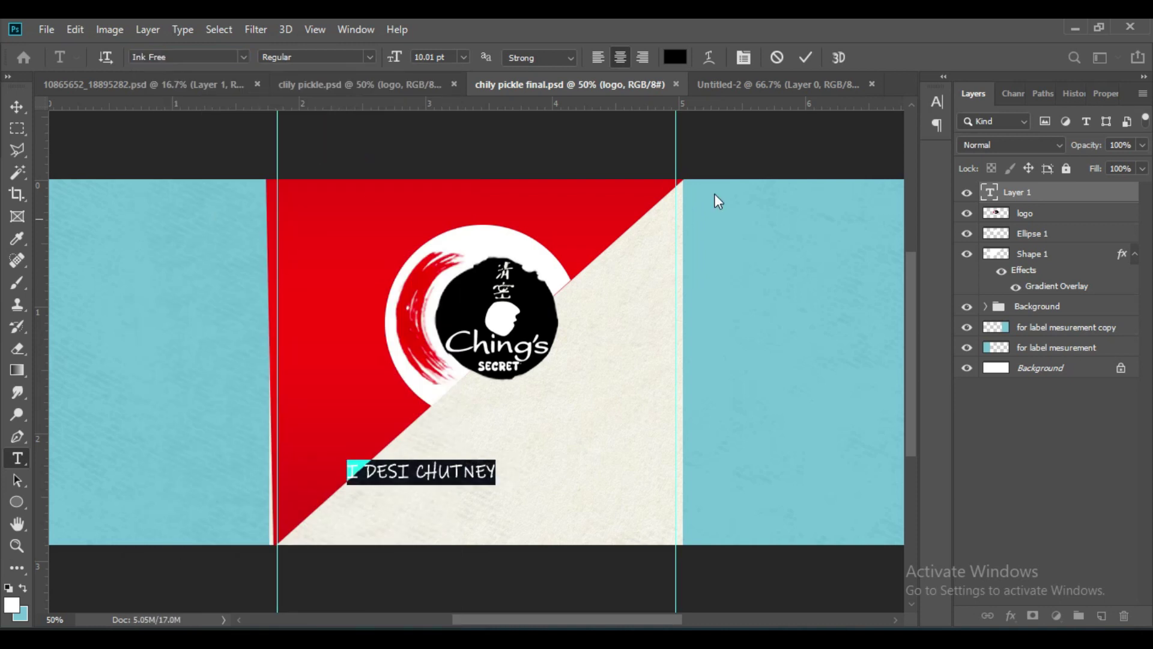
Remove All Caps from the tagline's lettering so it reads I Desi Chutney.
click(744, 58)
click(757, 221)
click(391, 478)
drag(411, 473, 487, 472)
click(796, 219)
click(796, 217)
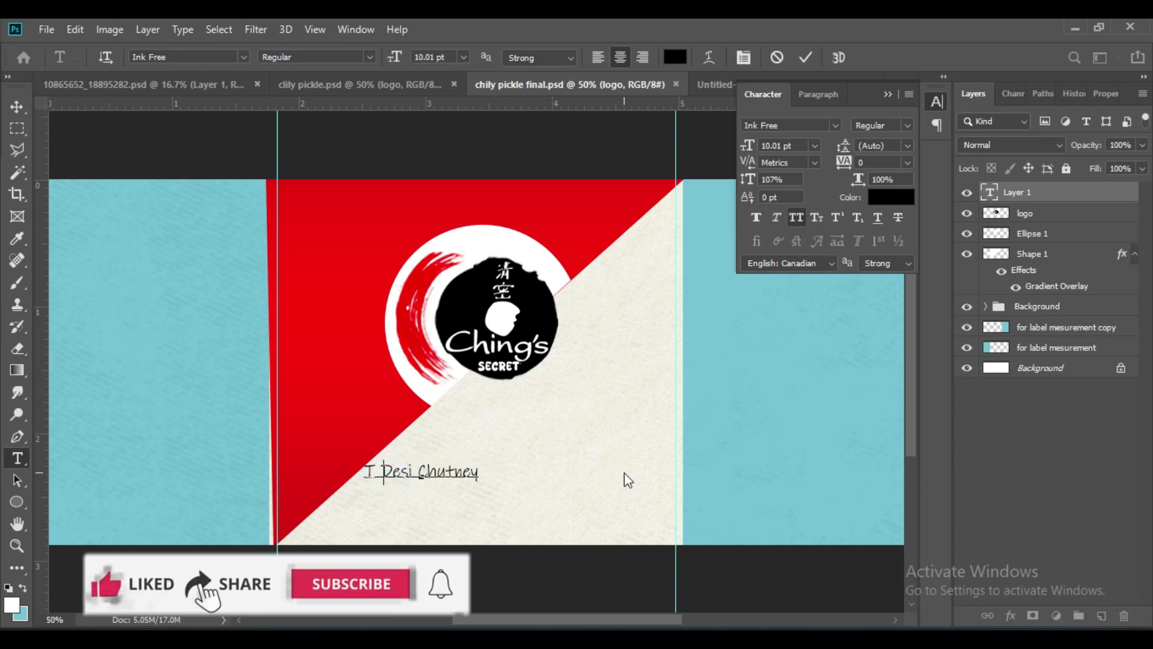
click(888, 94)
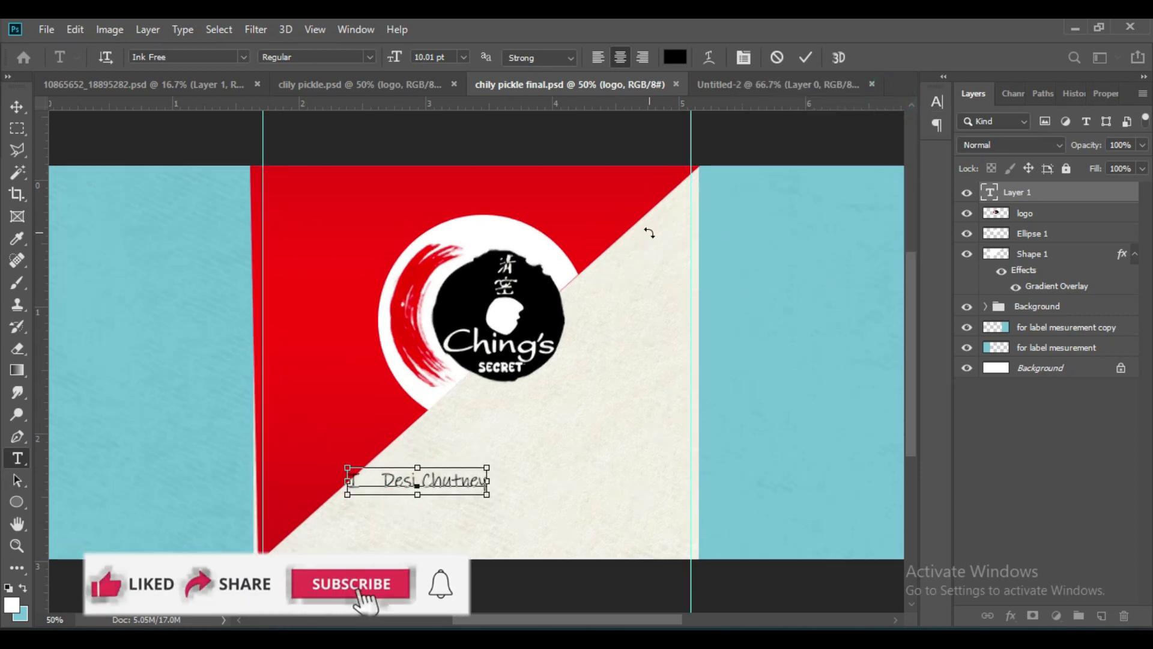
Move the I Desi Chutney tagline directly beneath the logo and scale it to 91.24%.
key(ctrl+plus)
key(ctrl+plus)
key(ctrl+plus)
key(ctrl+Return)
drag(600, 439, 582, 365)
key(ctrl+minus)
drag(623, 491, 609, 358)
key(v)
drag(483, 443, 629, 320)
key(ctrl+t)
drag(565, 305, 571, 303)
click(804, 65)
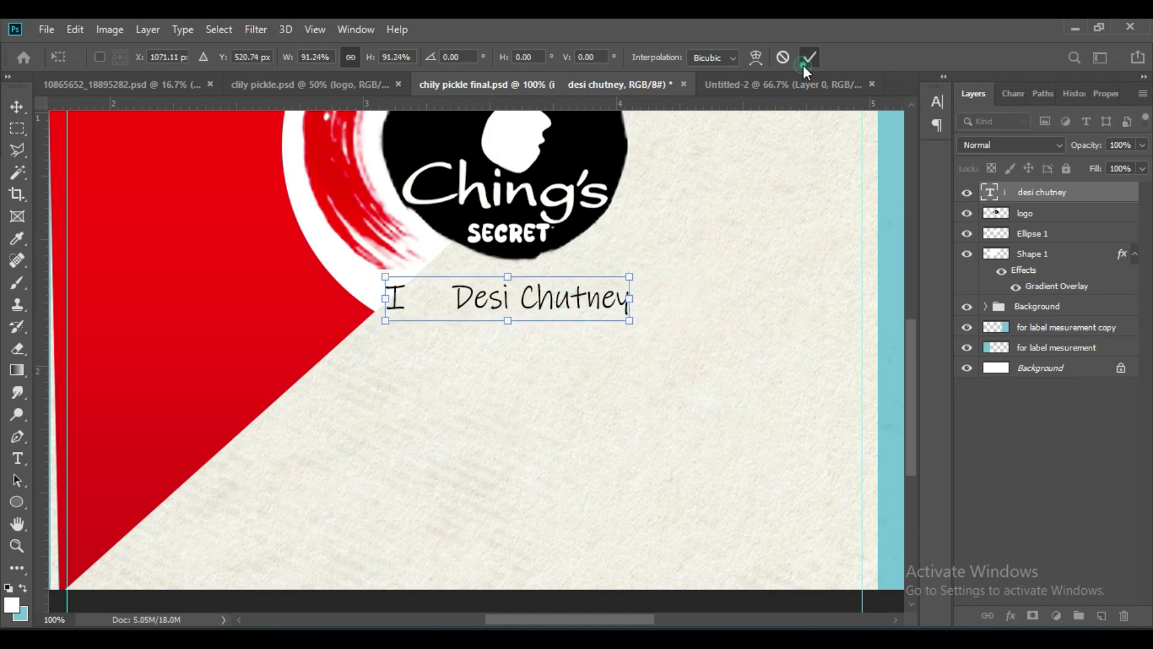
Add a 1 px black (000000) outside stroke to the I Desi Chutney text.
click(1011, 616)
click(1054, 492)
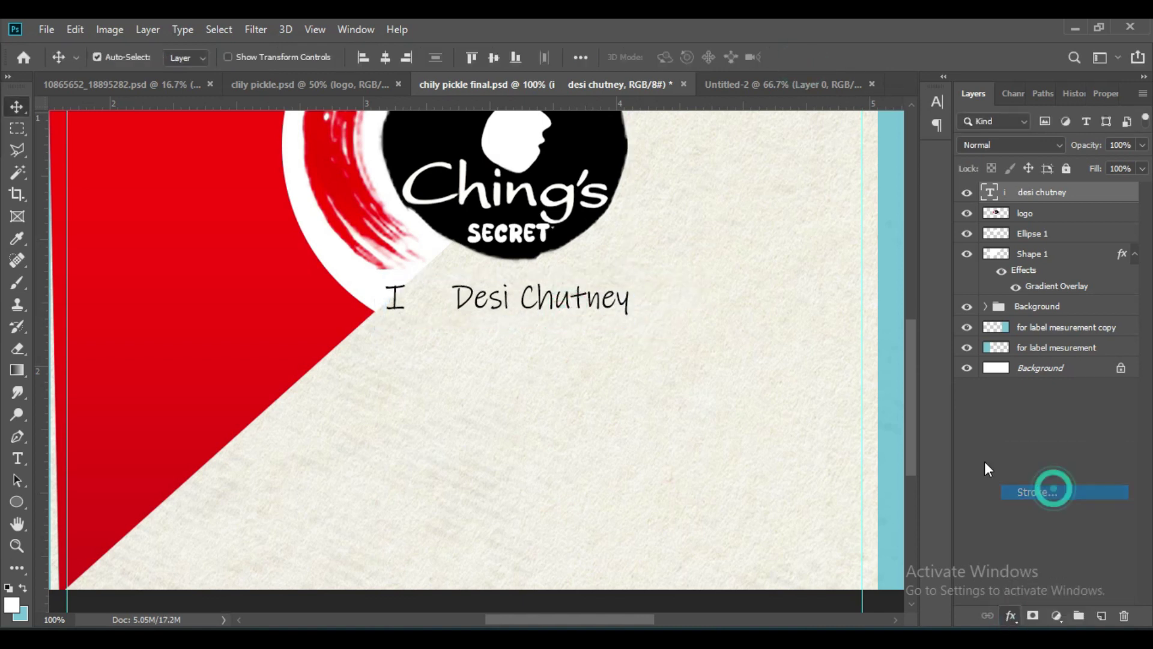
drag(609, 196, 699, 198)
click(849, 373)
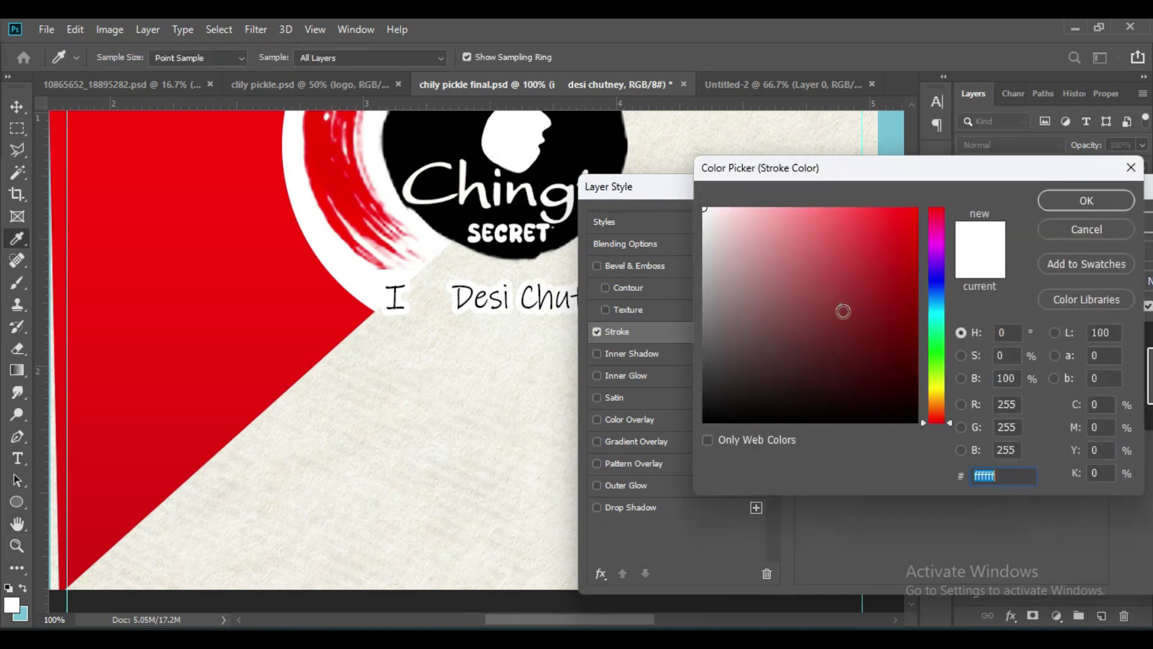
text(000000)
click(1074, 200)
drag(885, 252, 877, 258)
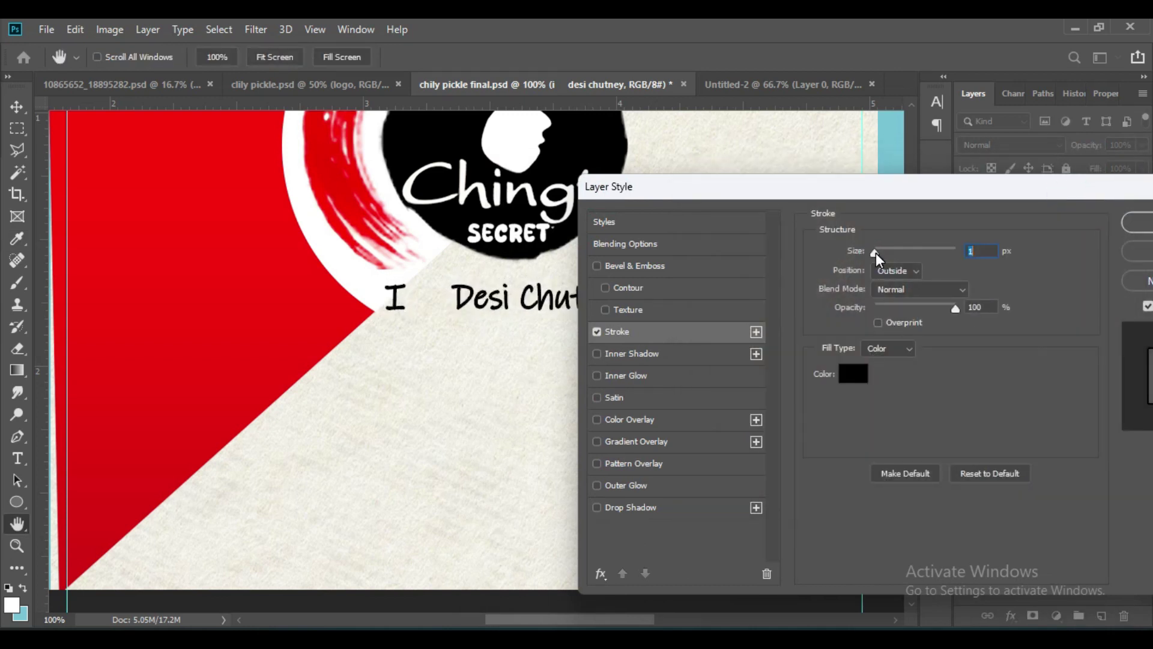
click(1125, 229)
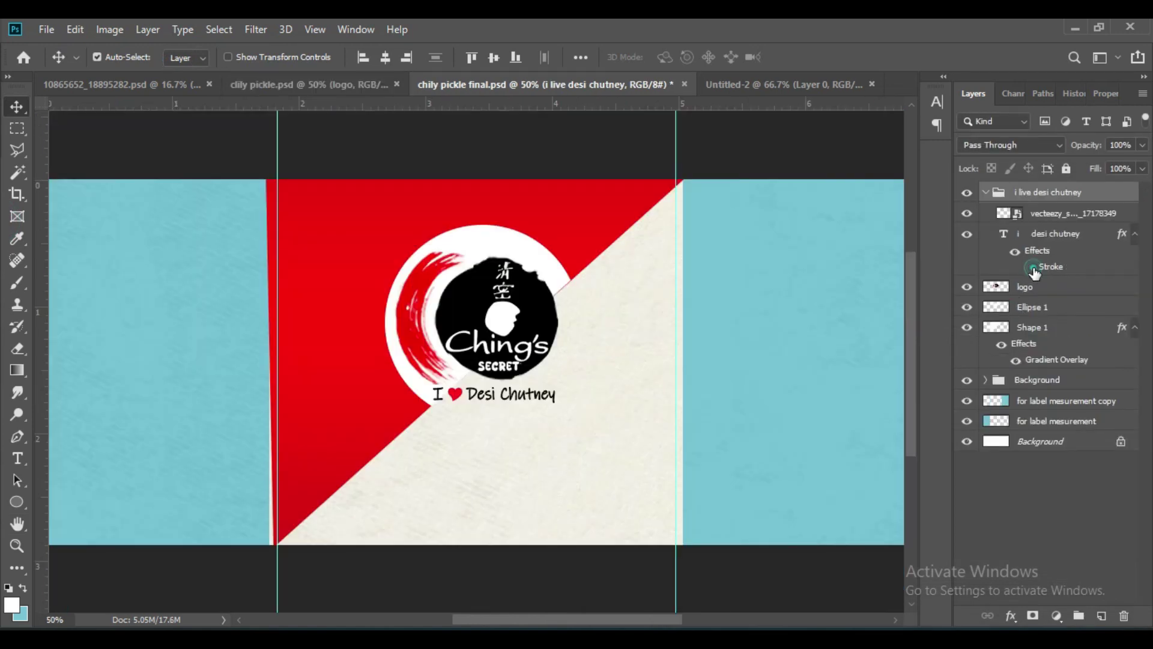
Collapse the i live desi chutney group and add the text SCHEZWAN below the tagline.
click(1030, 257)
click(986, 192)
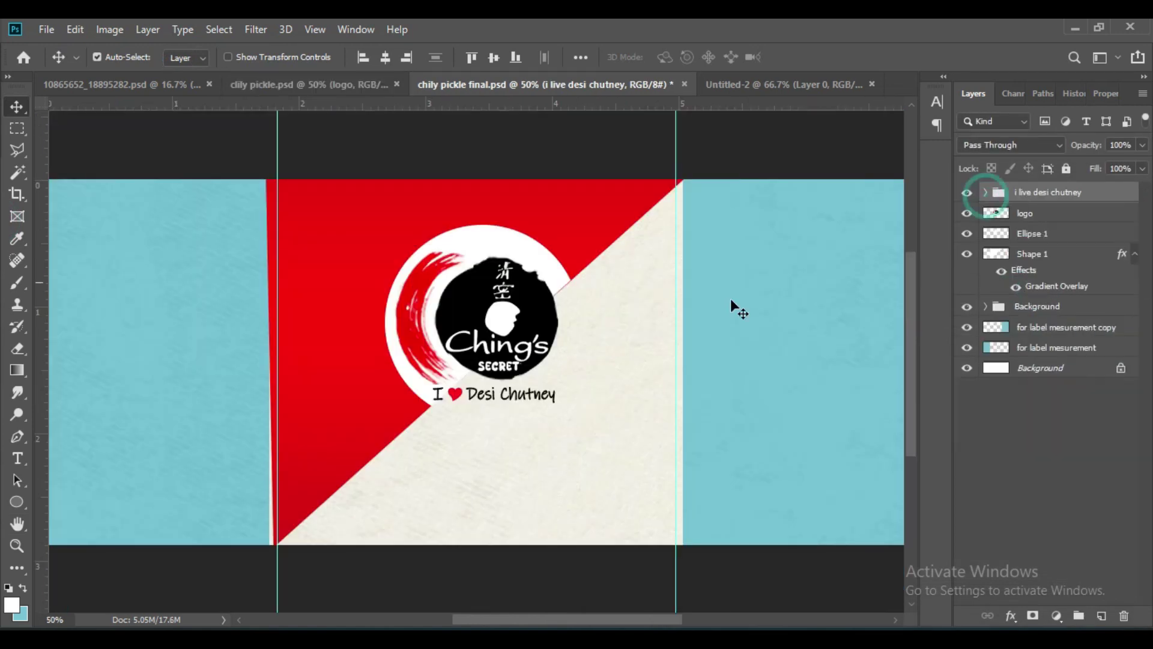
key(t)
click(413, 464)
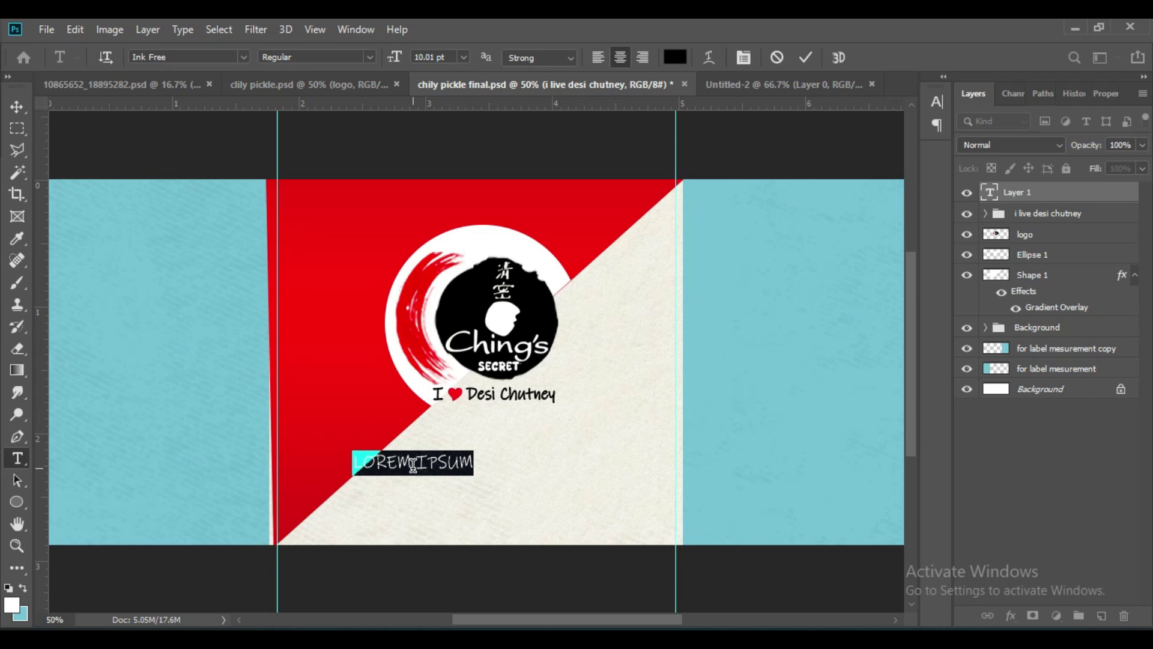
key(BackSpace)
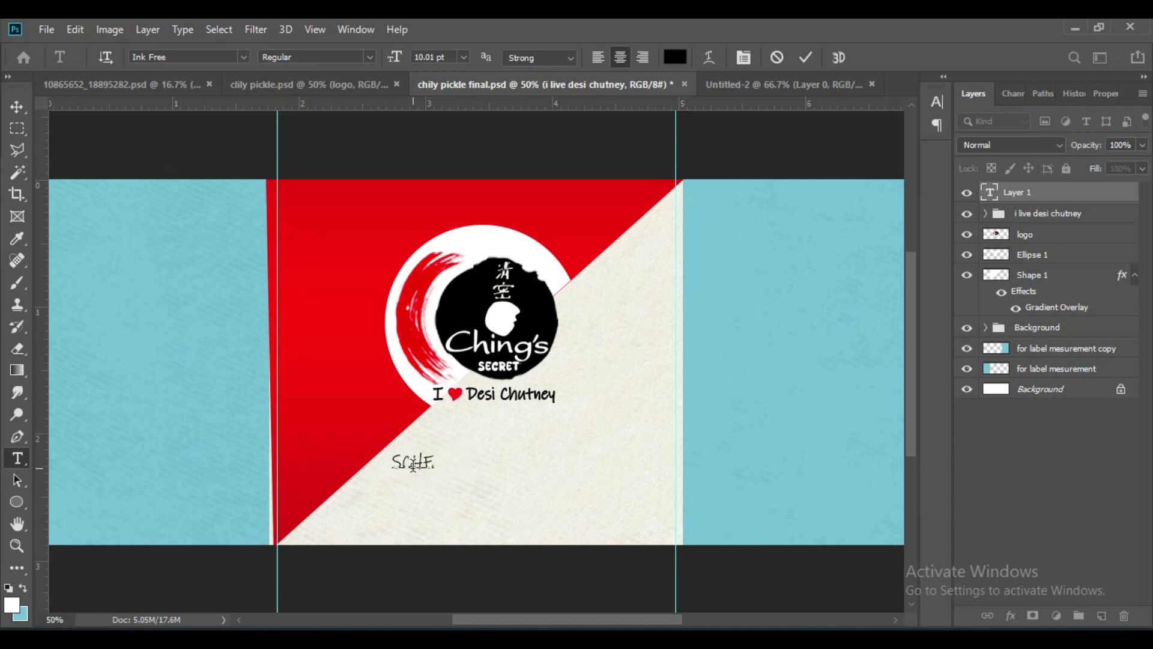
text(SCHEZWAN)
key(ctrl+a)
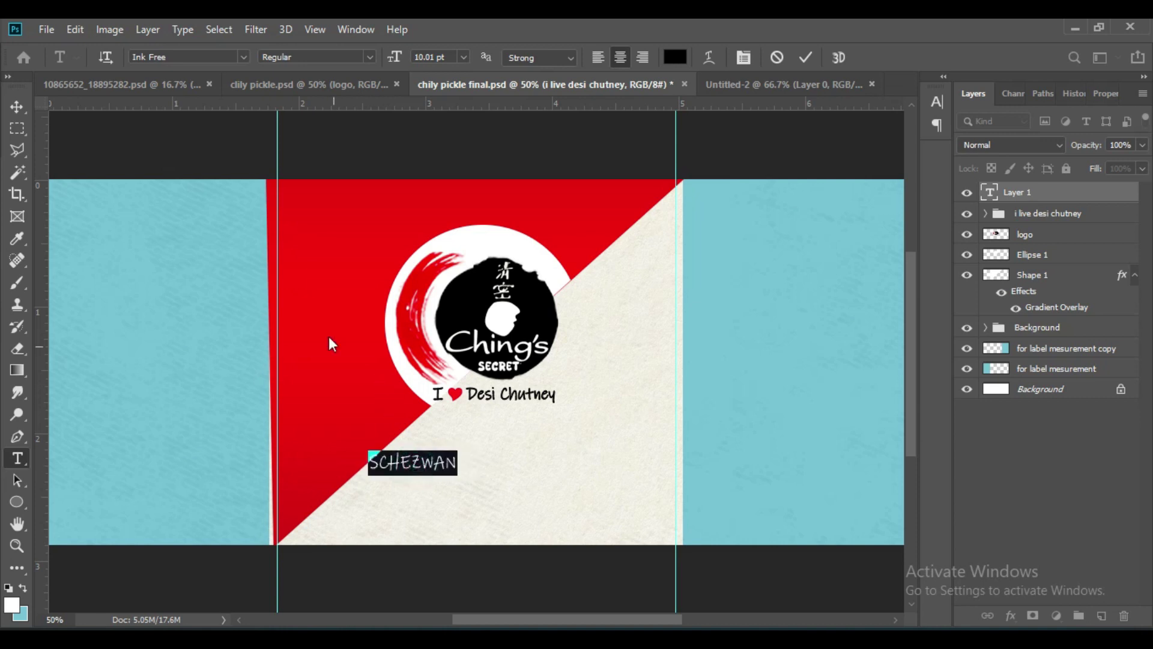
Check the reference jar in clily pickle.psd, and set the SCHEZWAN text in Britannic Bold at 30.01 pt.
click(379, 83)
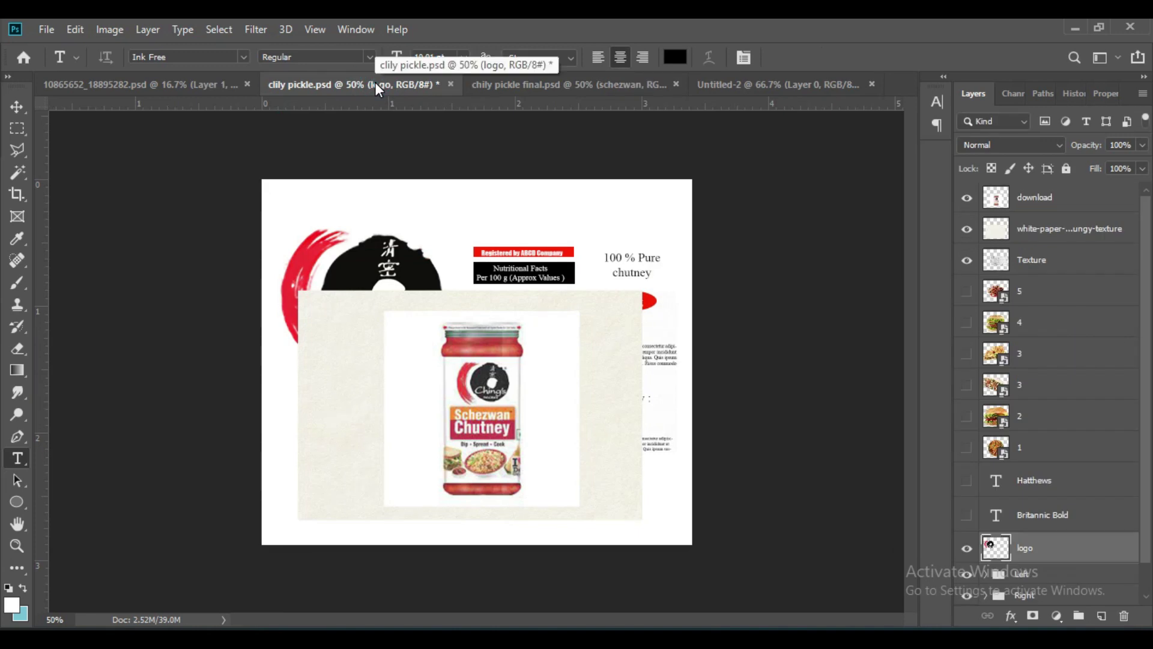
key(ctrl+Tab)
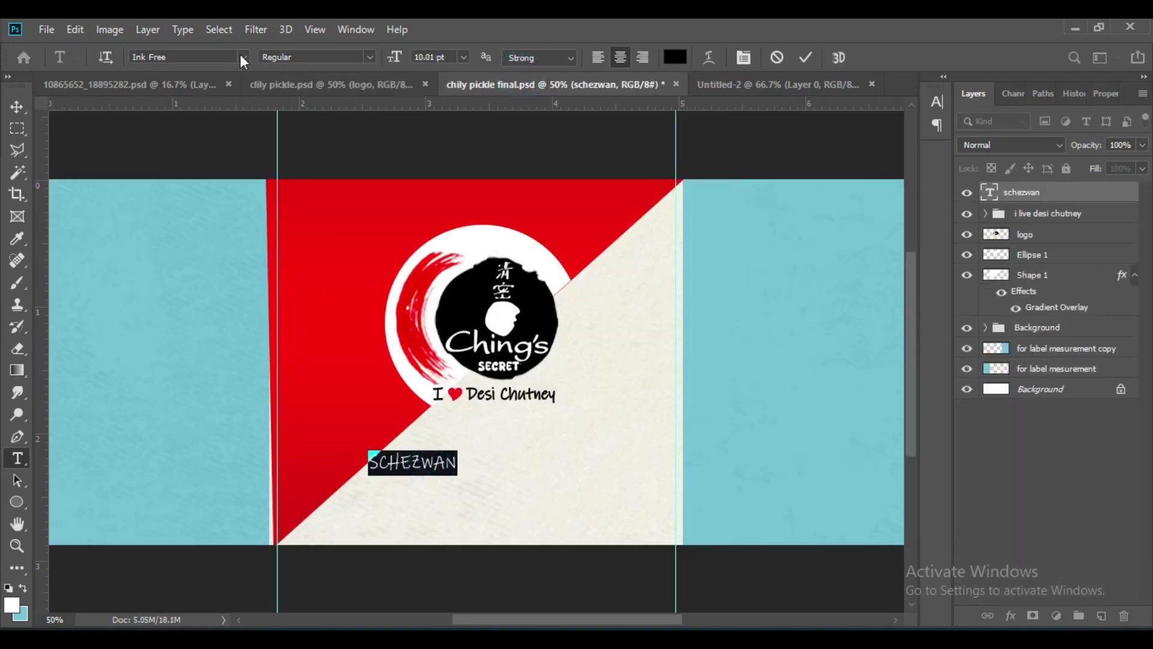
click(242, 57)
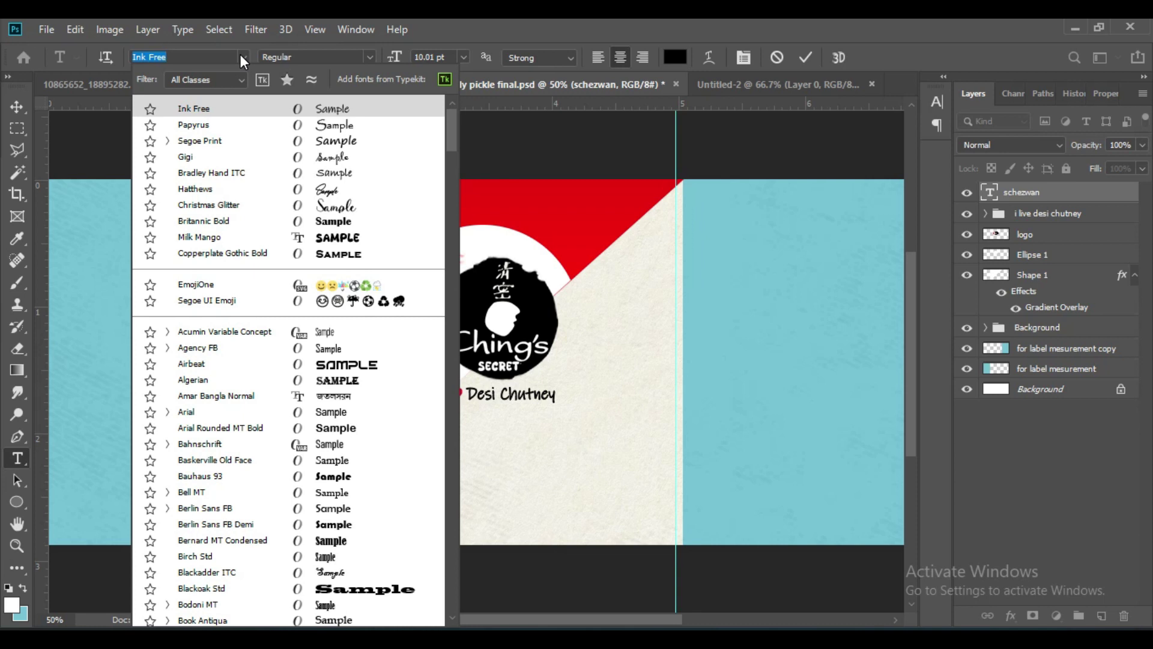
click(327, 221)
mouse_move(398, 57)
mouse_down()
mouse_move(432, 60)
mouse_move(390, 56)
mouse_up()
click(805, 58)
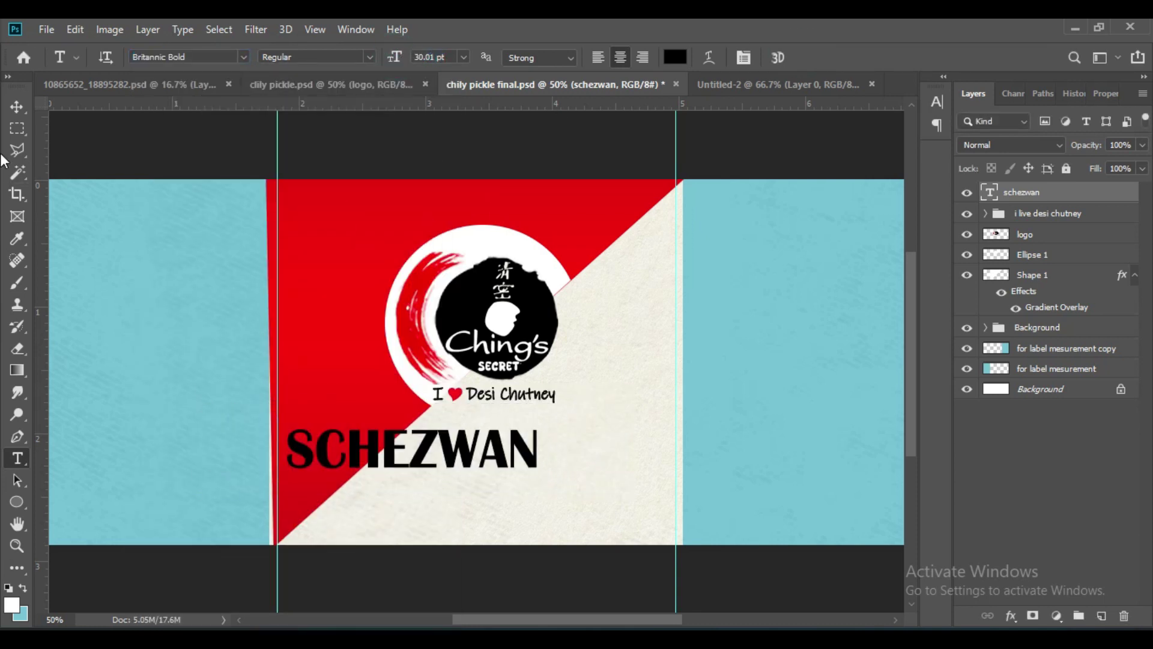
Move the SCHEZWAN title directly under the tagline, centered beneath the logo.
key(v)
drag(414, 451, 499, 442)
click(391, 61)
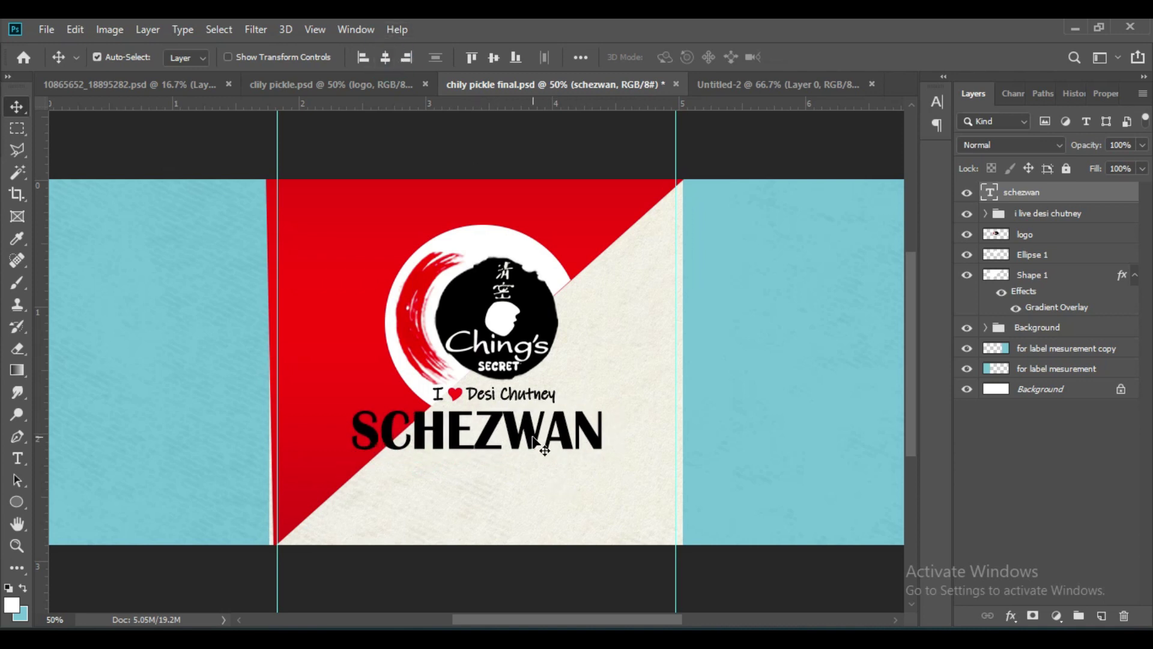
drag(533, 444, 534, 449)
Add a 6 px white outside stroke to the SCHEZWAN title.
click(1011, 616)
click(1036, 488)
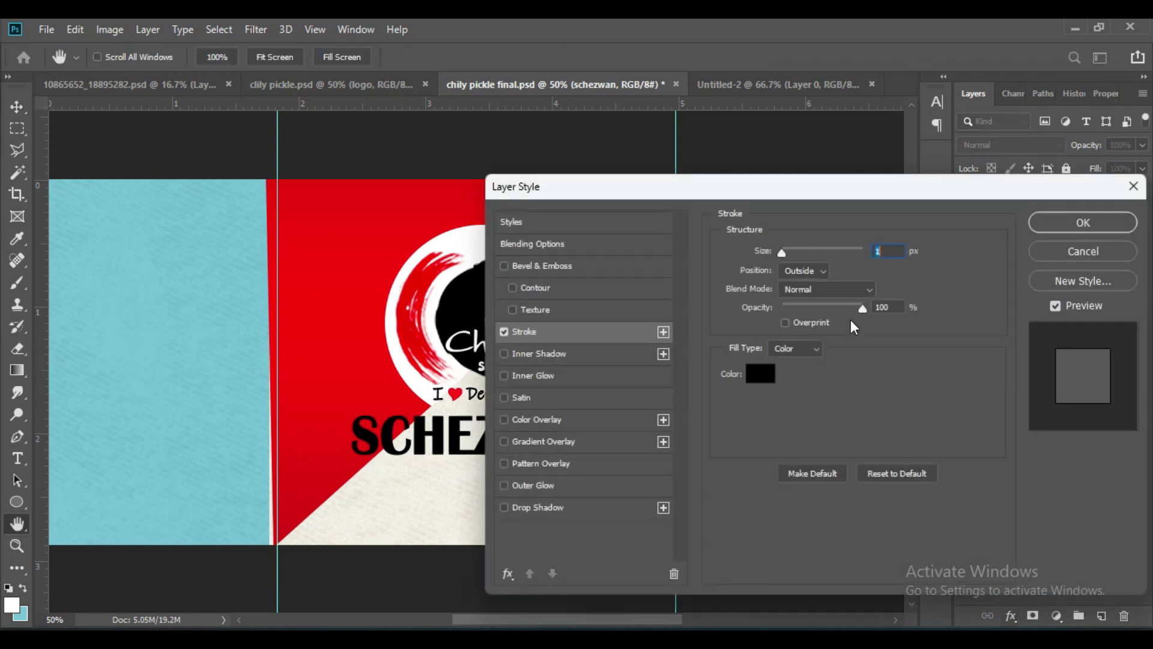
click(760, 374)
click(704, 203)
click(1102, 198)
drag(784, 254, 788, 253)
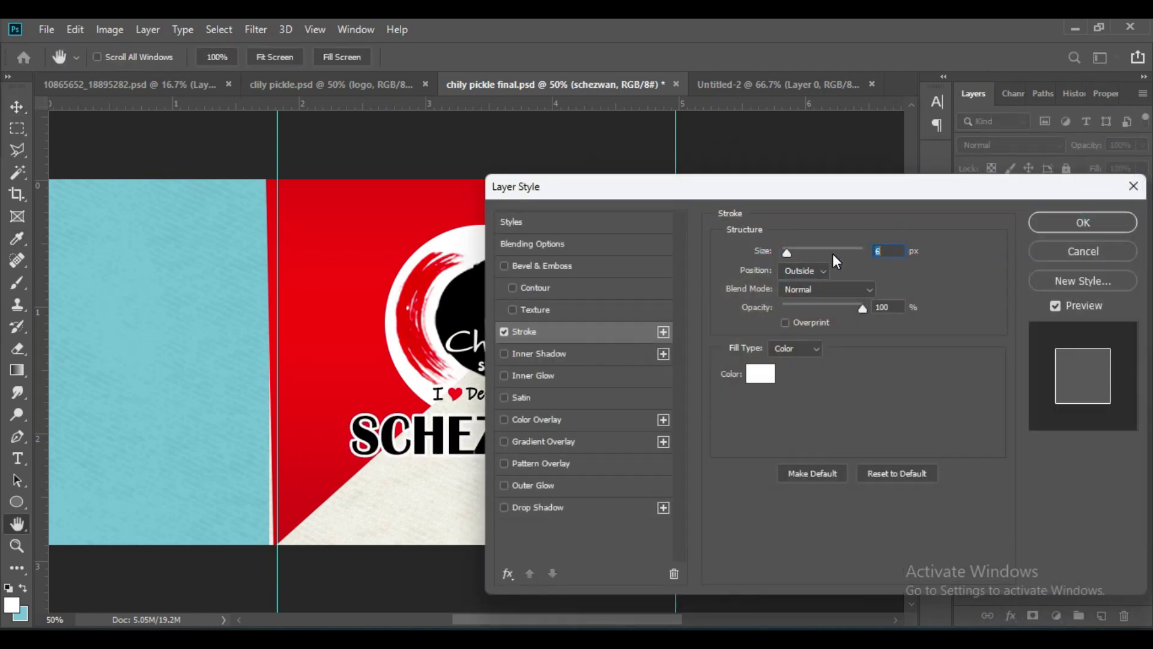
click(1082, 222)
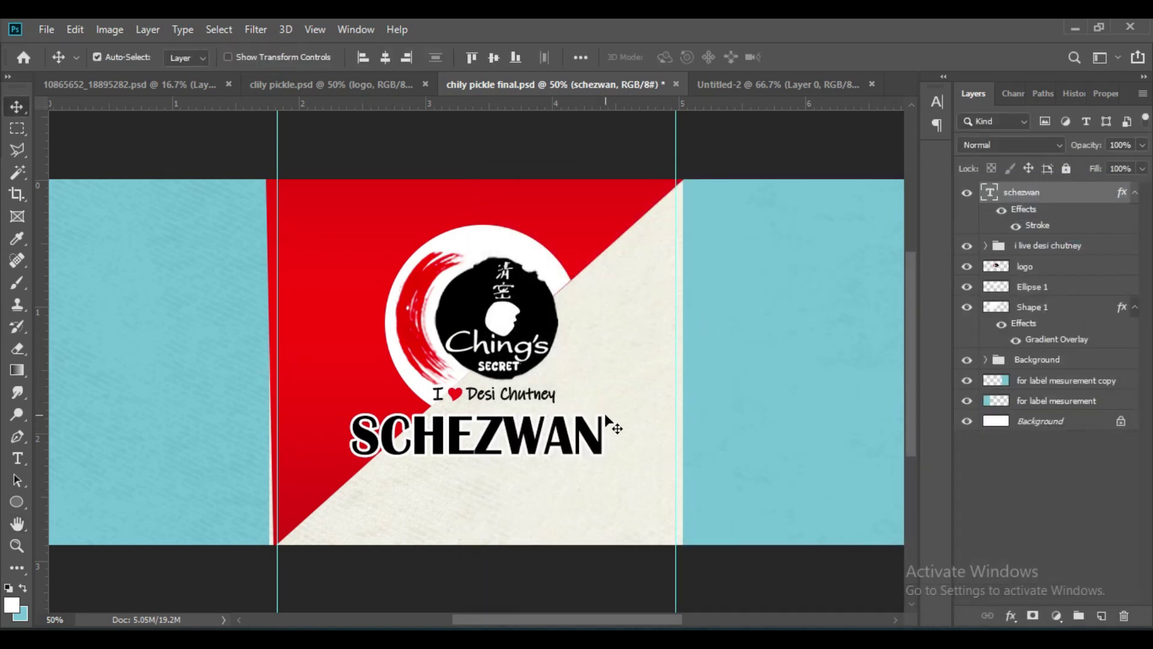
Reduce the vertical scale of the SCHEZWAN text to 89% and set its size to 31.01 pt.
click(17, 458)
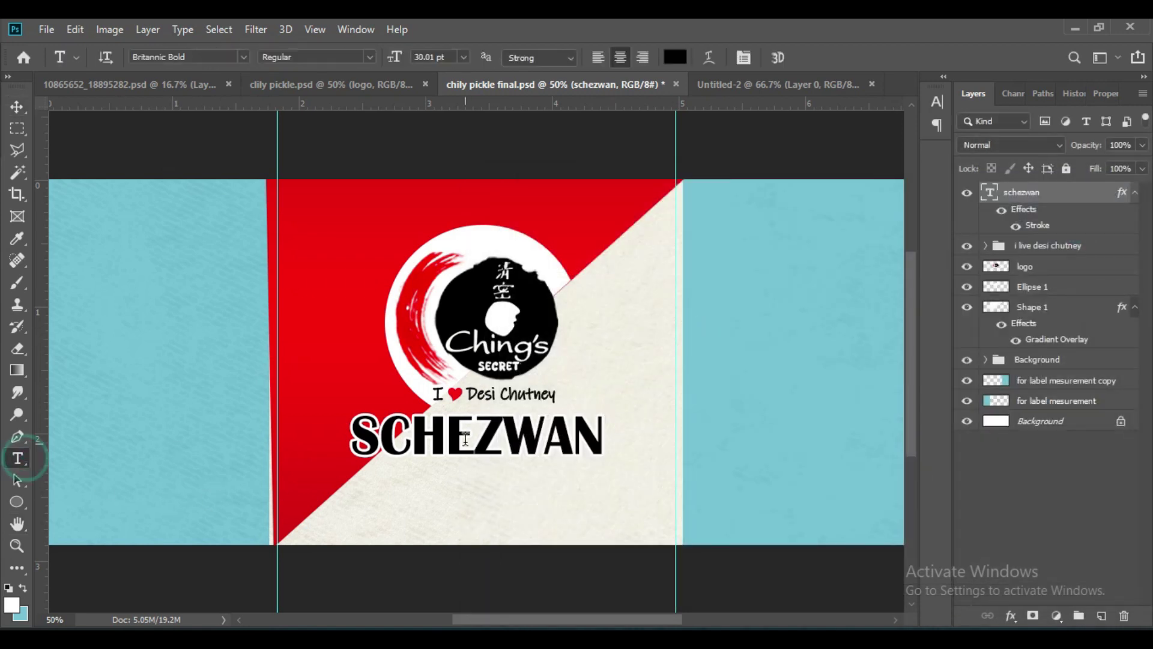
key(Return)
click(743, 57)
drag(748, 179, 734, 184)
click(889, 95)
drag(393, 60, 394, 65)
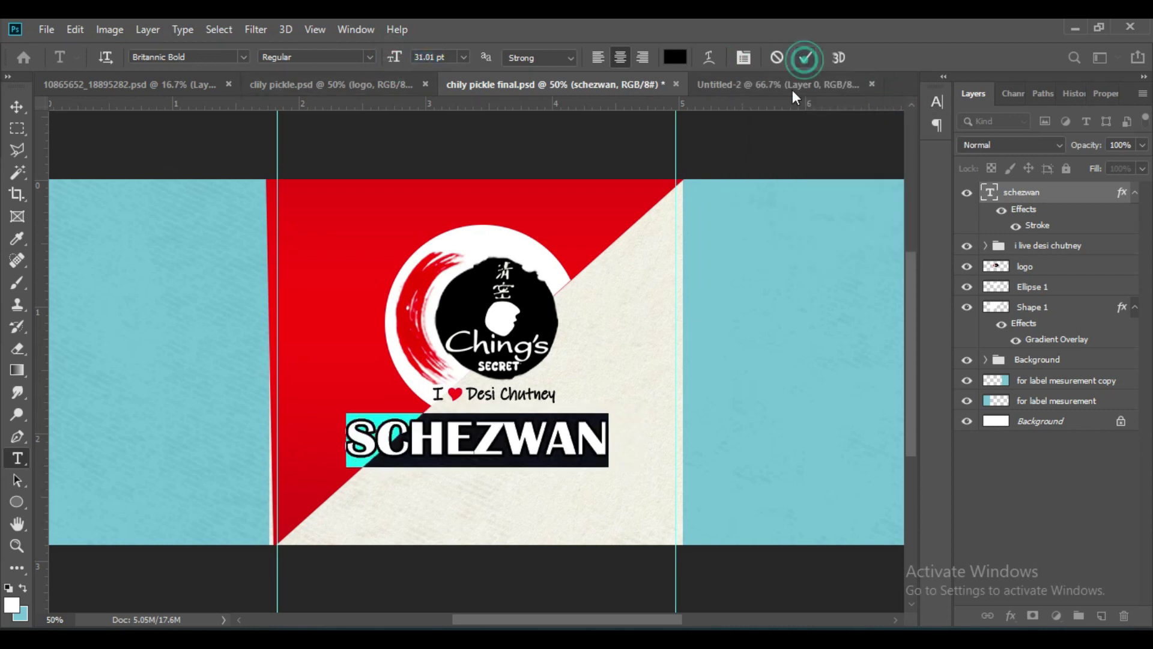
click(806, 57)
Move the SCHEZWAN title up close to the tagline and nudge it slightly left to center it.
key(v)
drag(498, 436, 499, 425)
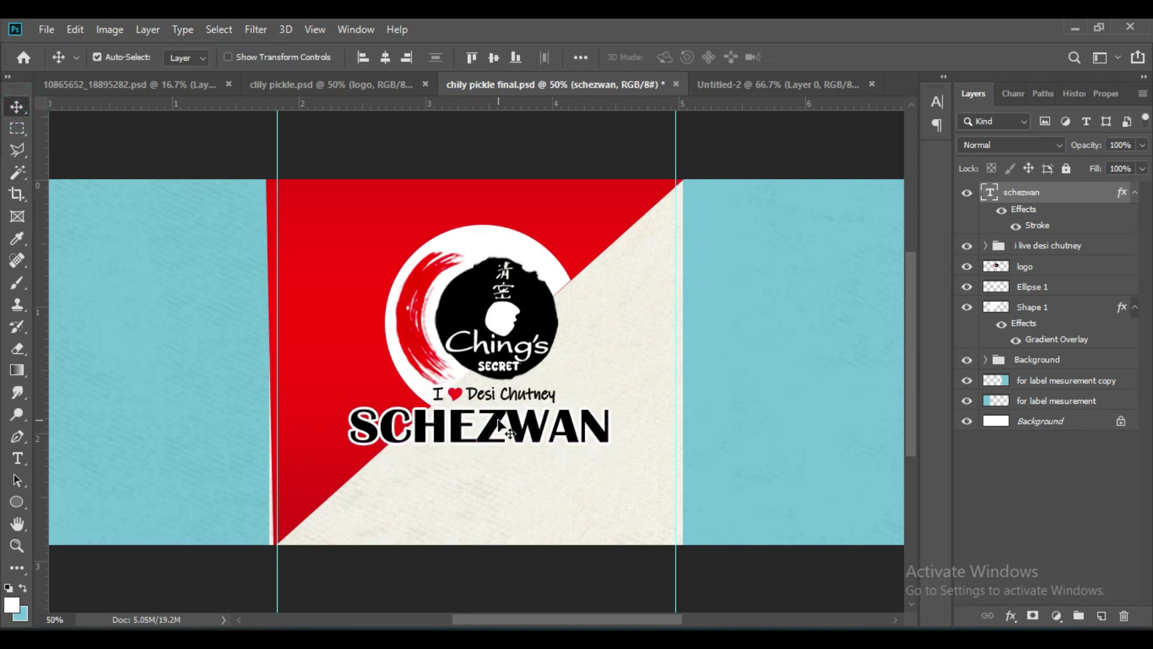
key(Left)
key(Left)
key(Left)
key(Left)
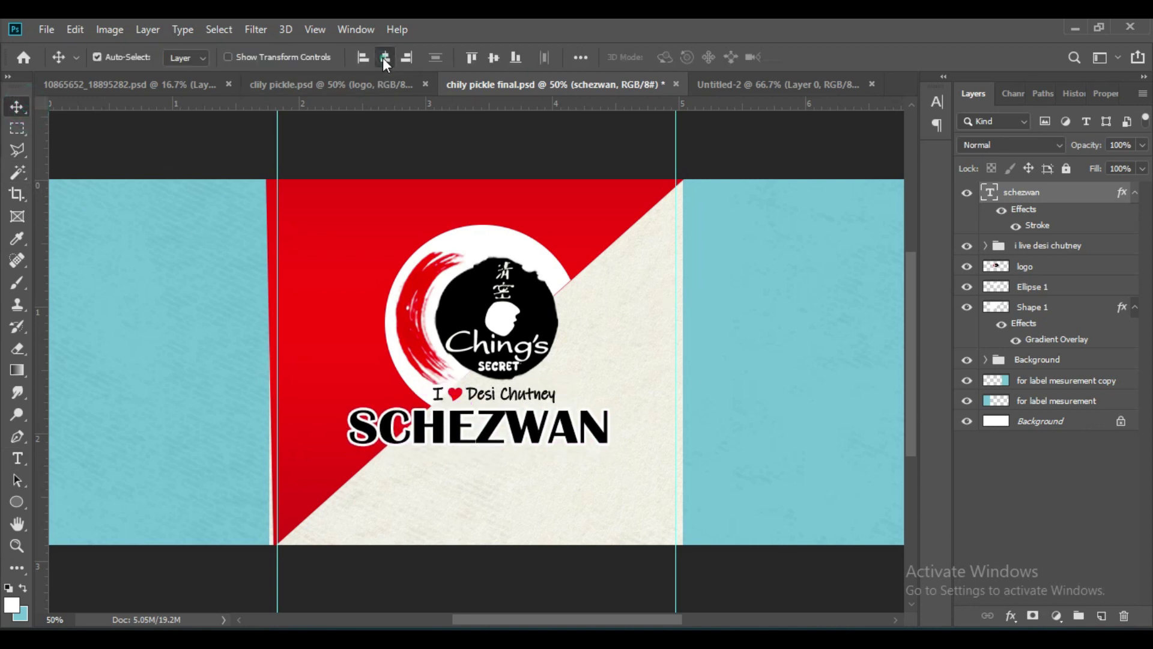
click(385, 58)
Add the text CHUTNEY on a new line below the SCHEZWAN title.
click(18, 464)
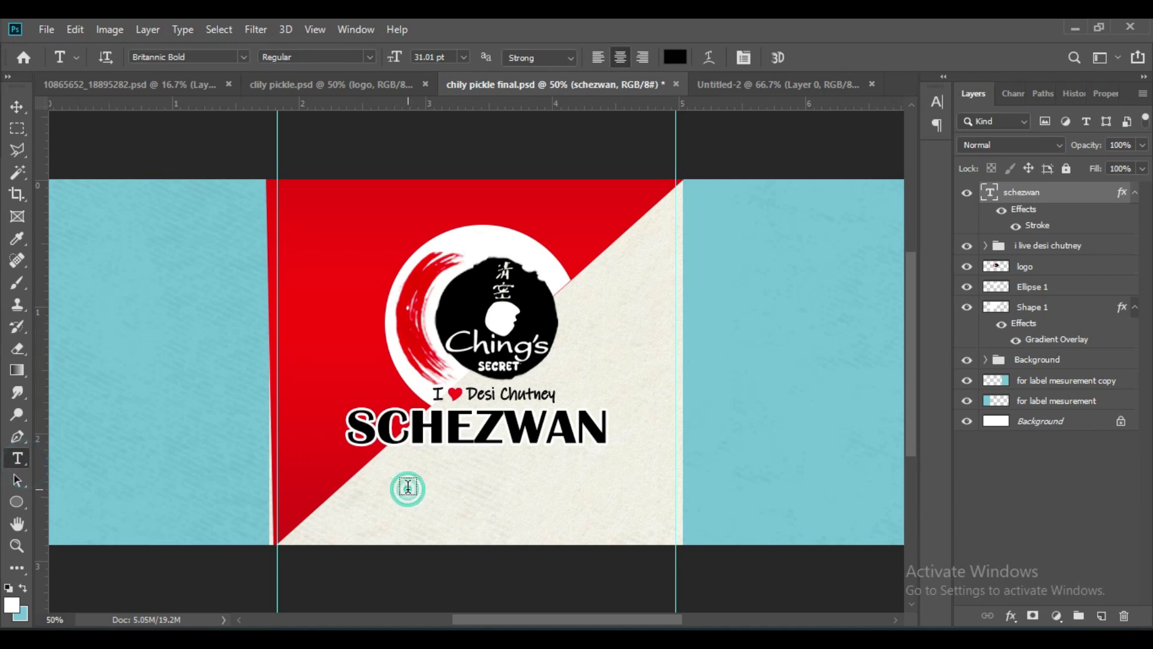
click(408, 485)
text(CHUTNEY)
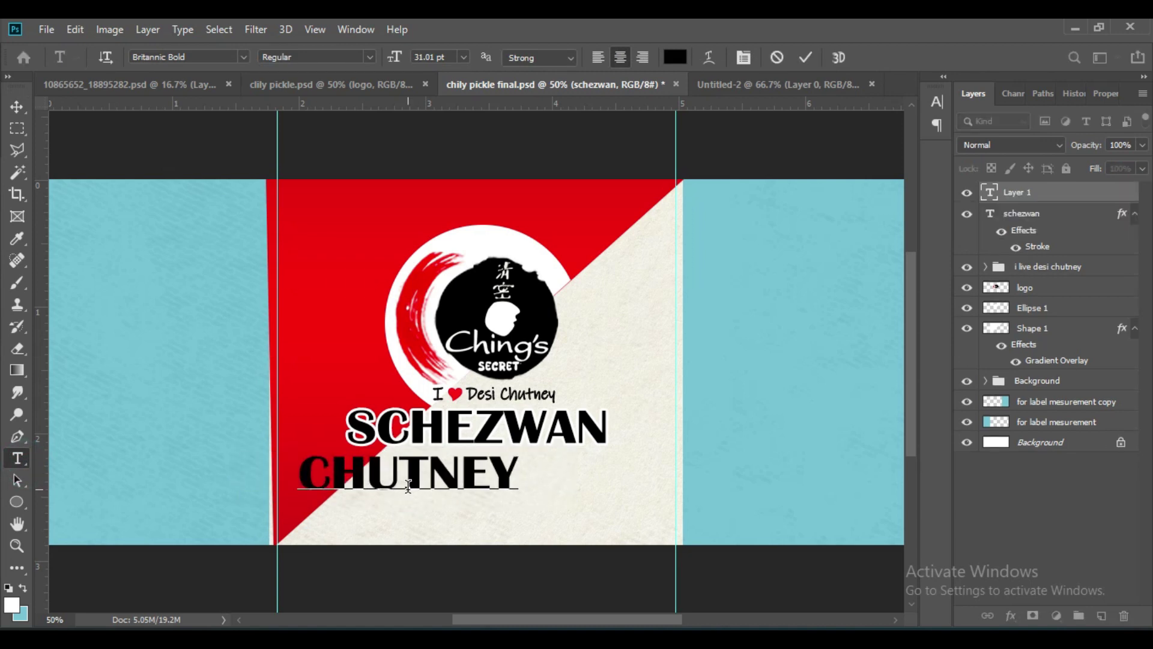
Turn off All Caps so the new text reads Chutney, and set its font to Hatthews.
drag(337, 466, 309, 475)
click(743, 57)
click(796, 217)
click(243, 57)
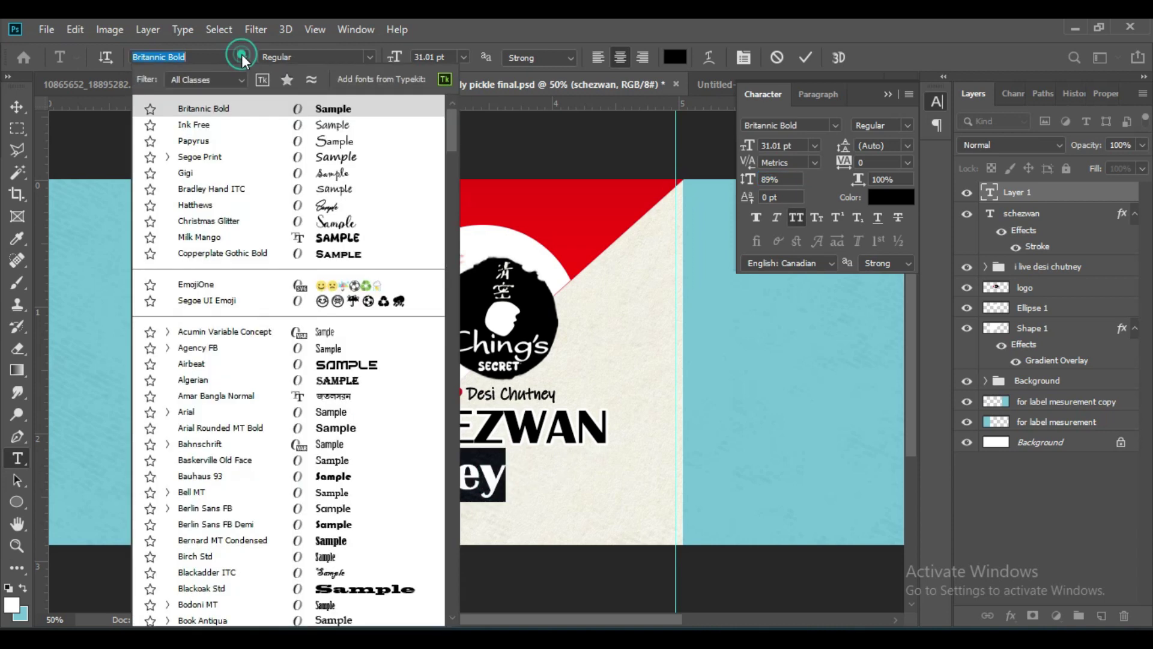
click(329, 205)
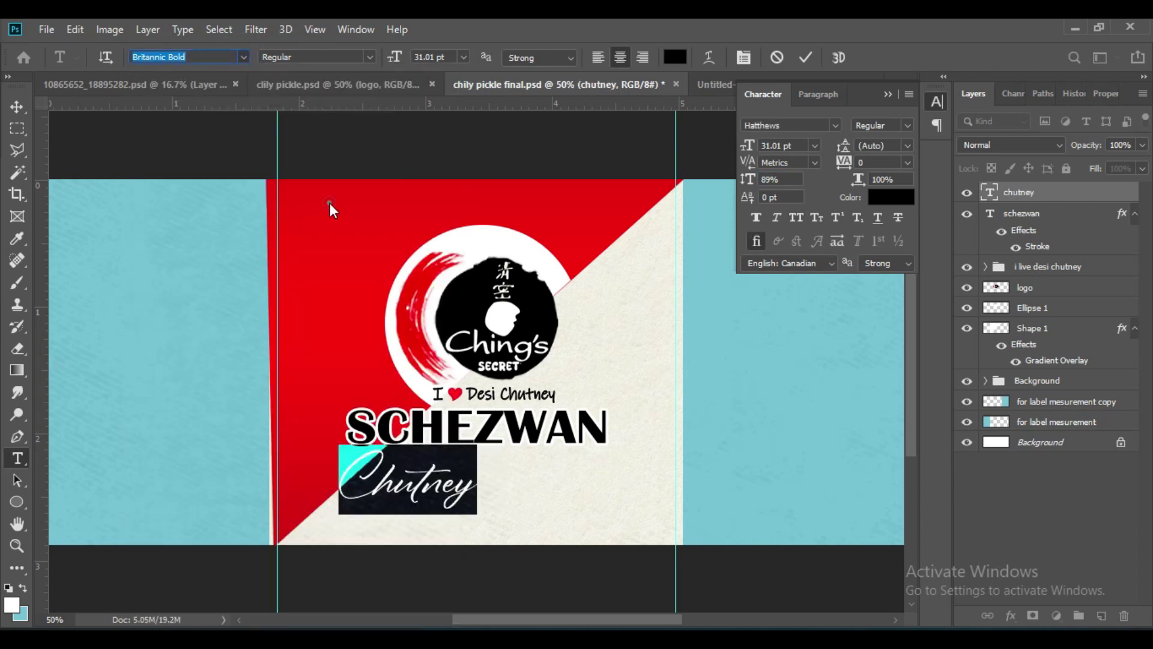
Set the Chutney text size to 48.01 pt and commit the edit.
drag(394, 57, 412, 53)
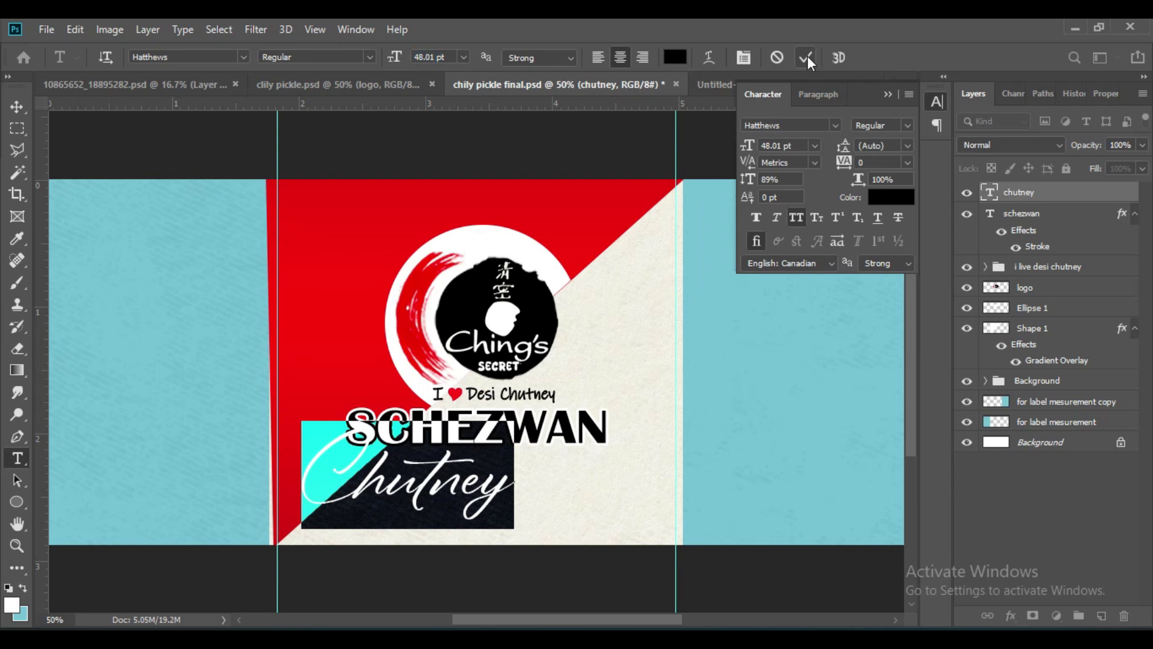
click(805, 57)
click(888, 95)
click(15, 107)
click(15, 458)
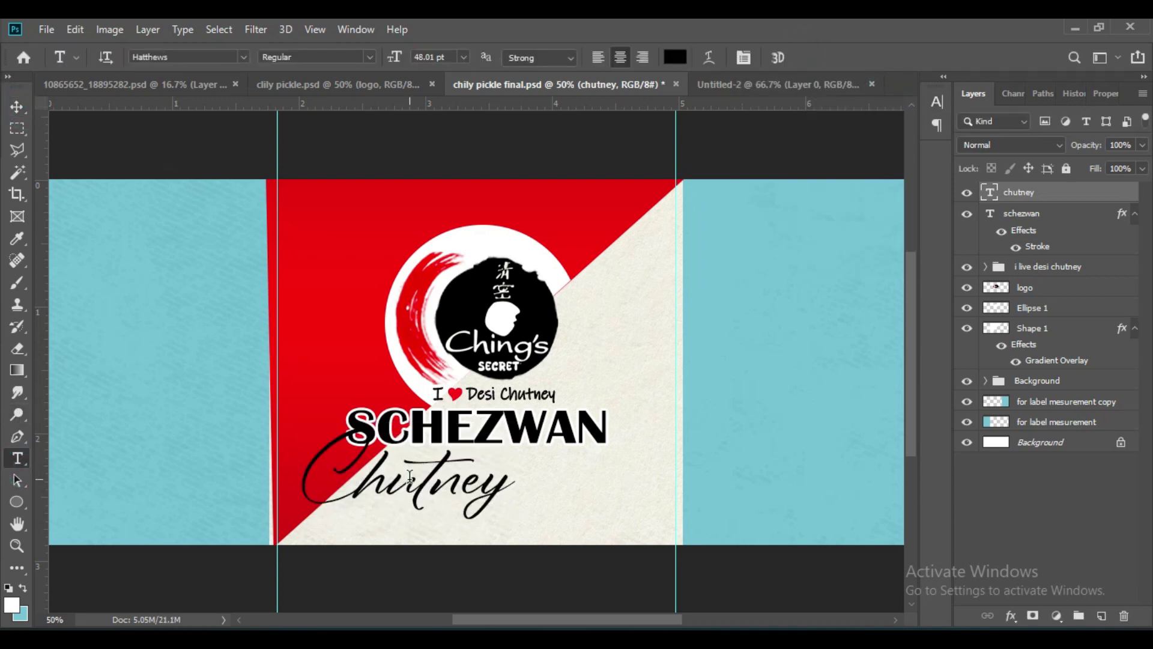
Recolor the Chutney text red and move it right so it sits under the end of SCHEZWAN.
double_click(401, 480)
click(676, 57)
click(916, 203)
click(1084, 198)
click(806, 57)
click(16, 107)
drag(503, 487, 635, 520)
Place the photo of the chutney bowl and dried chilies on the label and rasterize its layer.
key(ctrl+t)
click(810, 57)
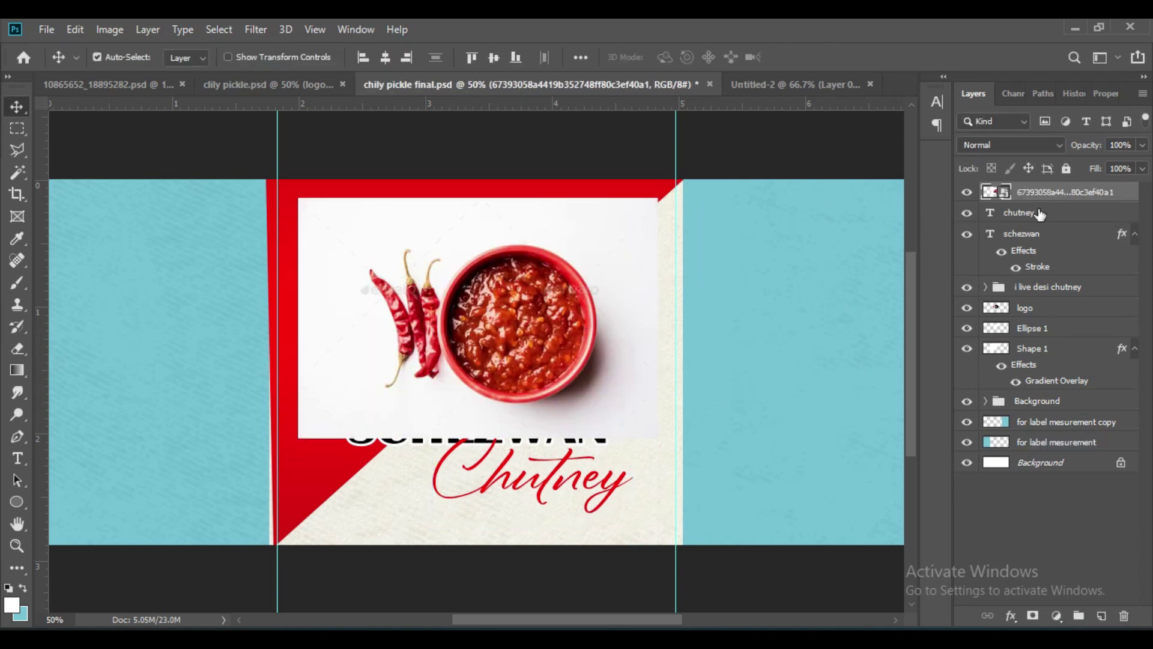
right_click(1034, 197)
click(872, 322)
Start a Pen path around the chutney bowl, placing anchor points along its outer rim.
right_click(12, 455)
click(11, 440)
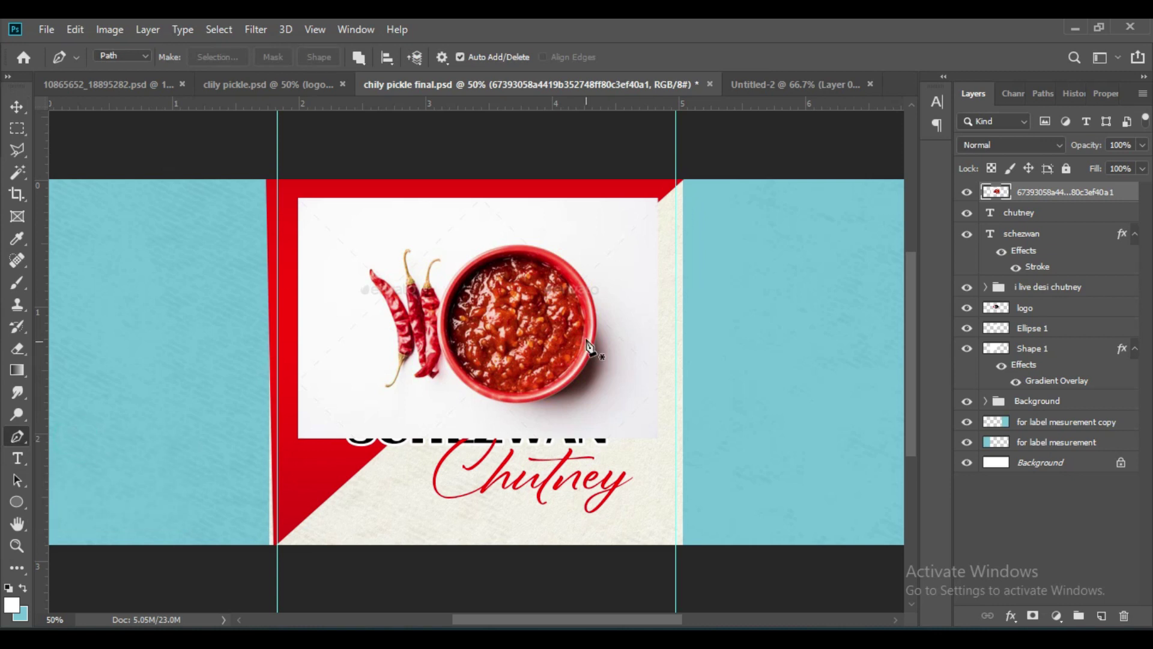
key(ctrl+plus)
key(ctrl+plus)
key(ctrl+plus)
drag(620, 204, 541, 524)
click(486, 232)
click(719, 260)
drag(745, 379, 624, 279)
click(759, 462)
drag(721, 474, 725, 281)
click(669, 493)
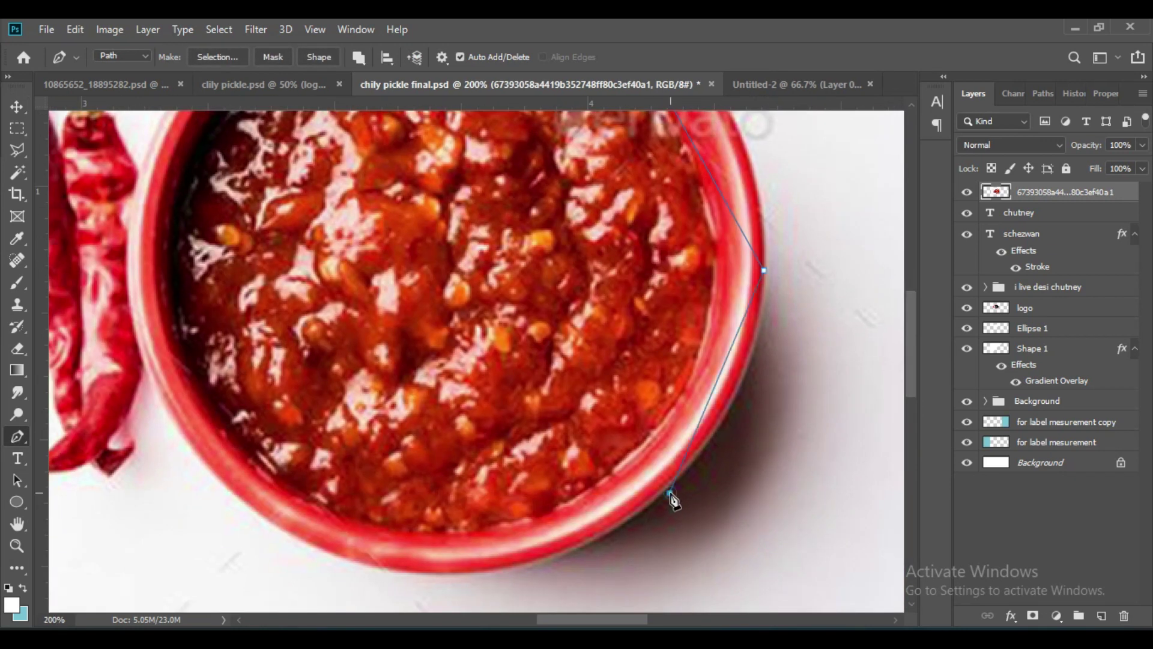
Add anchor points to the path and fit it to the upper and right curve of the bowl's rim.
scroll(381, 291, left, 5)
scroll(381, 291, up, 2)
scroll(479, 214, up, 3)
right_click(16, 437)
click(93, 486)
drag(406, 287, 520, 241)
scroll(559, 322, right, 3)
drag(167, 422, 169, 424)
drag(700, 428, 574, 309)
drag(606, 371, 540, 319)
click(537, 331)
key(Right)
key(Right)
key(Right)
key(Right)
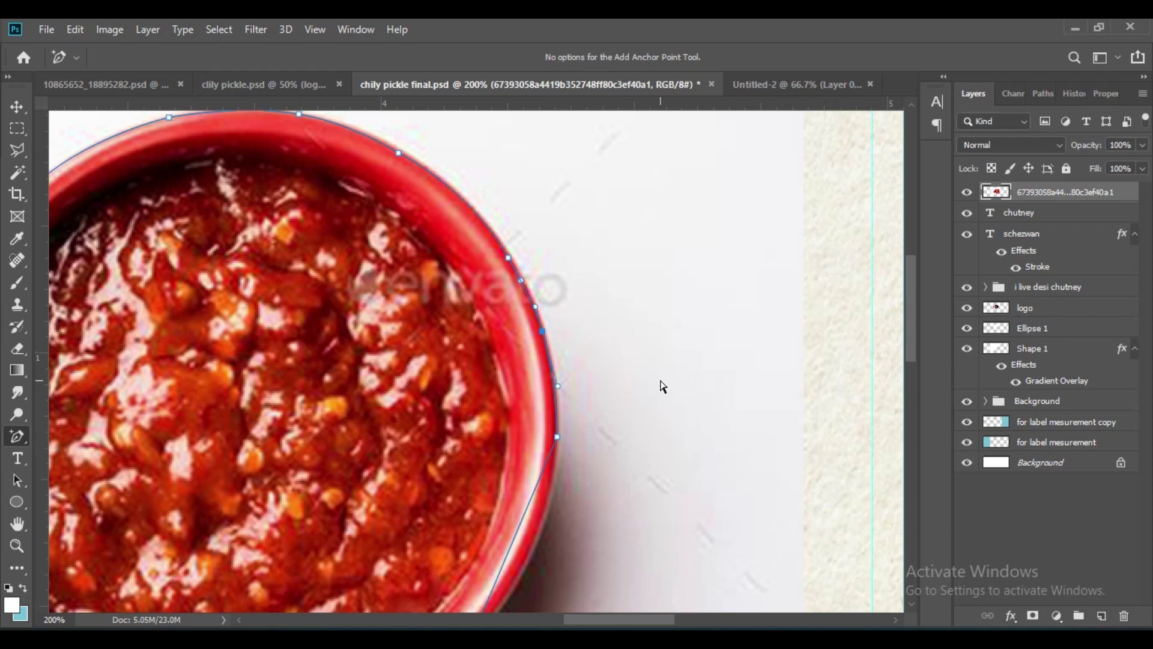
Add curved anchor points so the path follows the bowl's lower rim.
scroll(636, 336, down, 5)
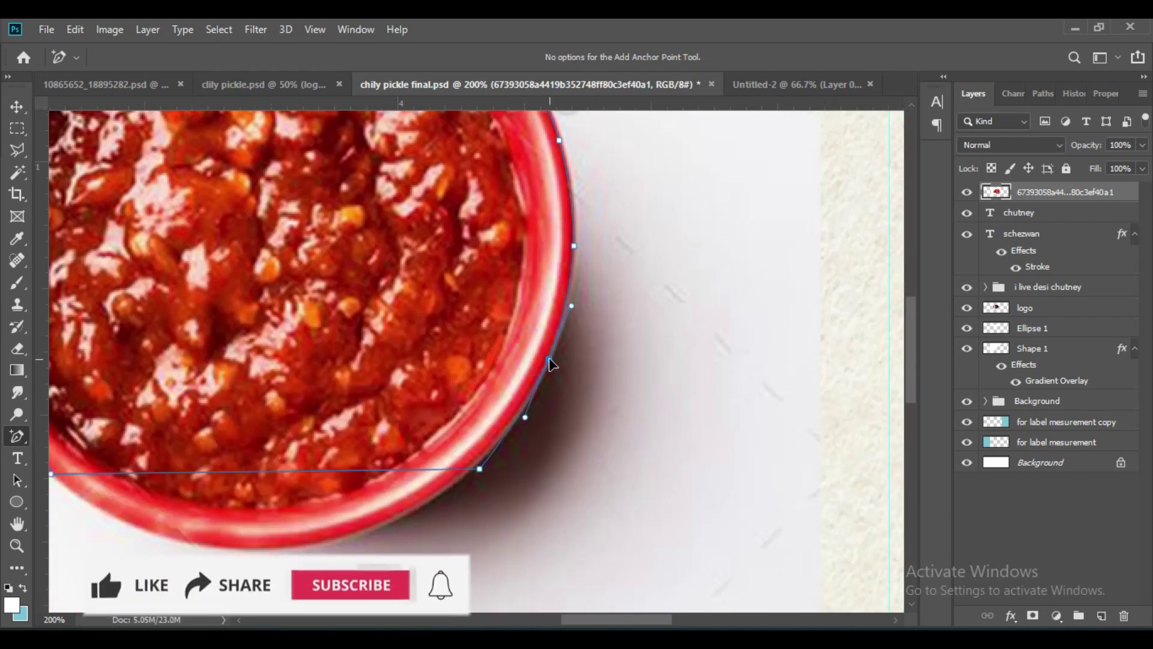
scroll(541, 387, left, 3)
click(578, 394)
scroll(581, 396, left, 3)
drag(424, 388, 437, 463)
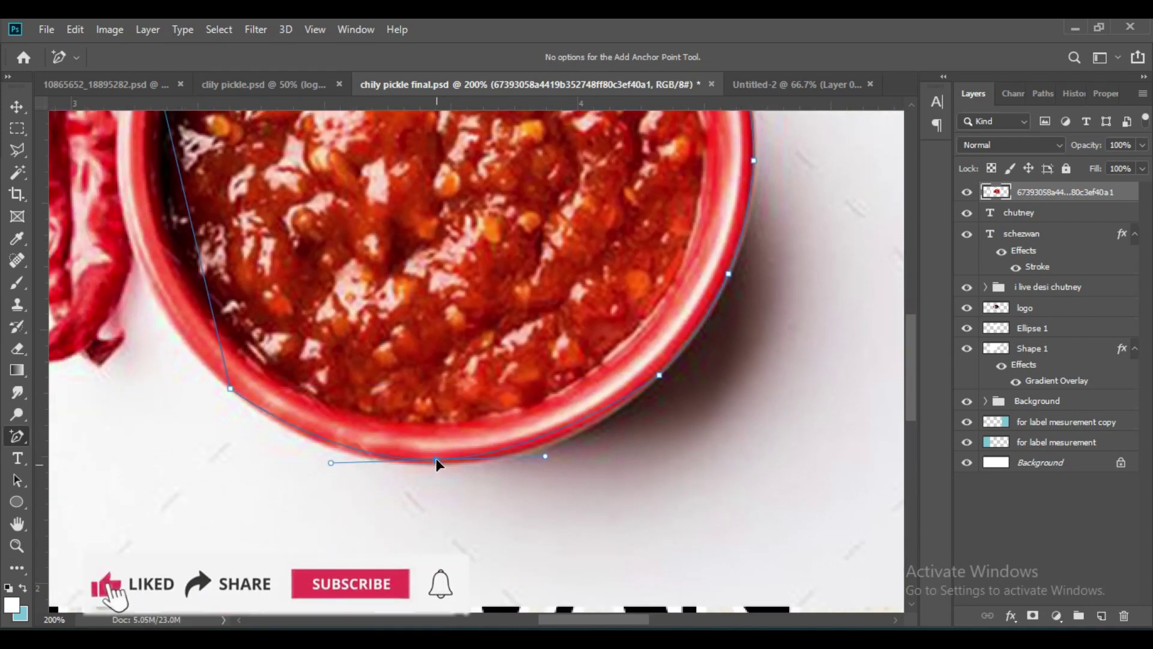
click(559, 440)
click(313, 440)
Fit the path to the bowl's left rim and convert the finished outline into a selection.
scroll(303, 391, up, 3)
scroll(303, 391, left, 3)
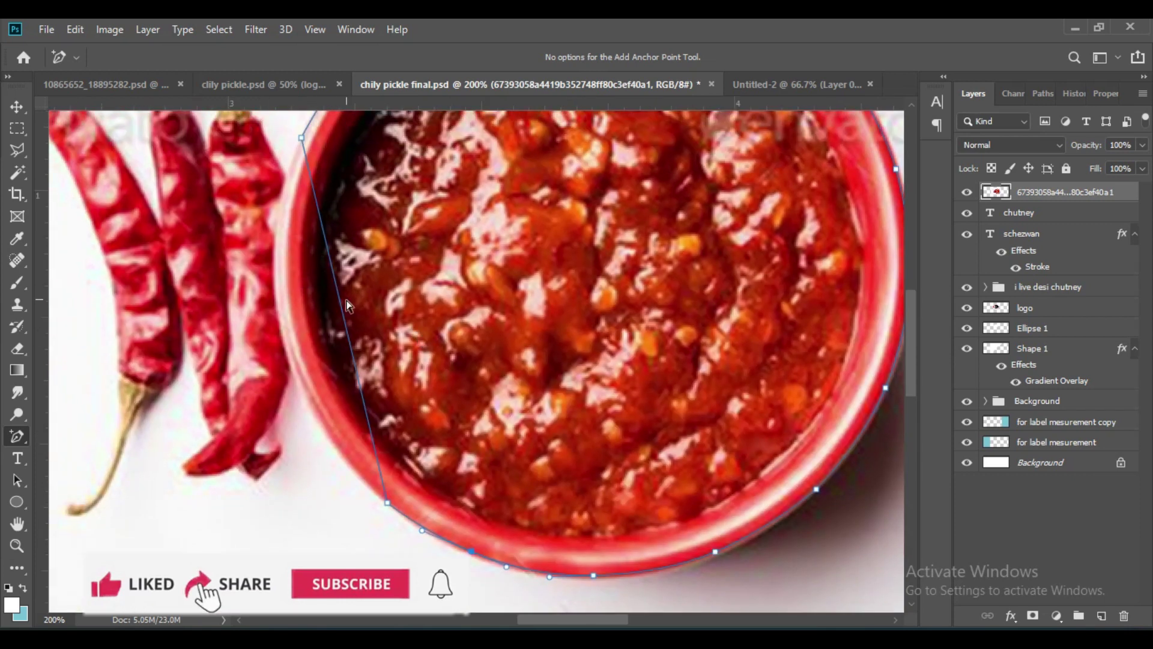
scroll(270, 360, up, 3)
scroll(270, 360, right, 1)
click(244, 372)
scroll(391, 379, right, 2)
scroll(516, 311, down, 5)
key(ctrl+Return)
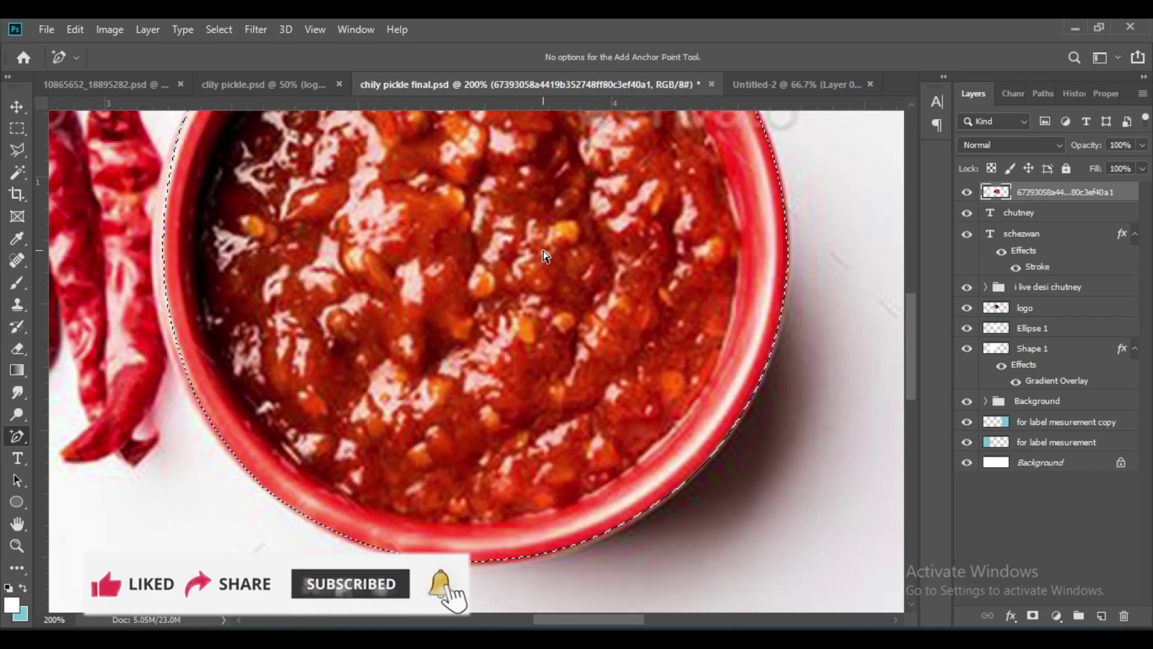
Copy the selected bowl to a new layer and hide the original photo layer.
key(ctrl+j)
click(968, 212)
scroll(772, 304, down, 3)
scroll(775, 300, up, 3)
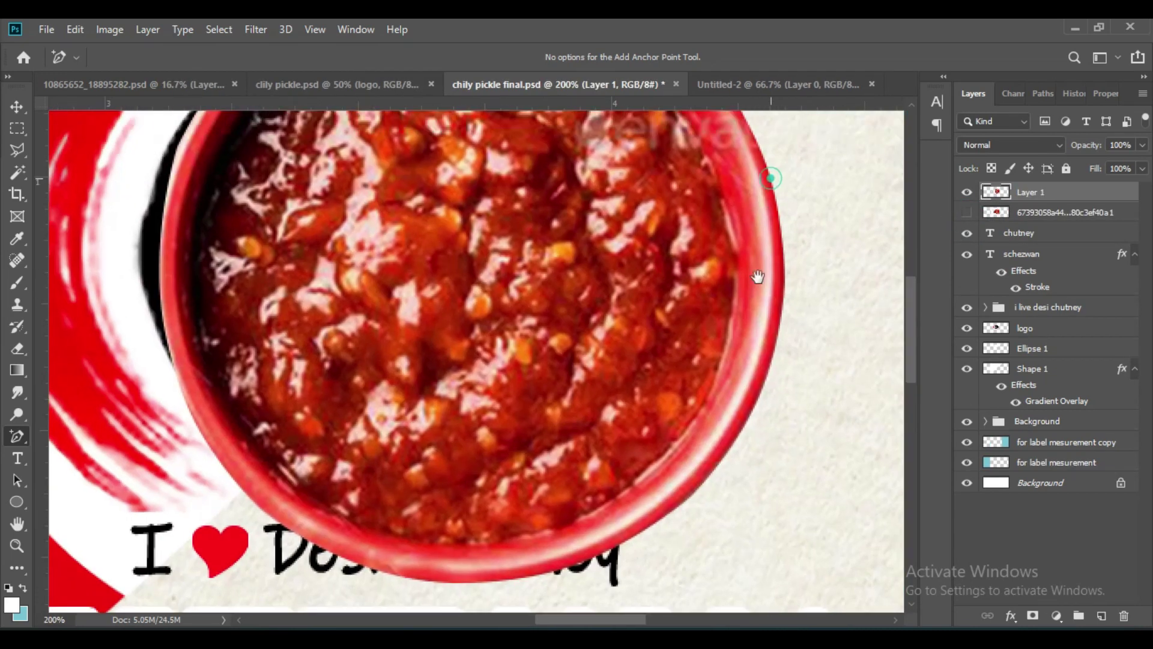
scroll(781, 365, up, 2)
Reselect the bowl outline and clone over the watermark on its right rim with a size 25 Clone Stamp.
key(s)
key(ctrl+shift+d)
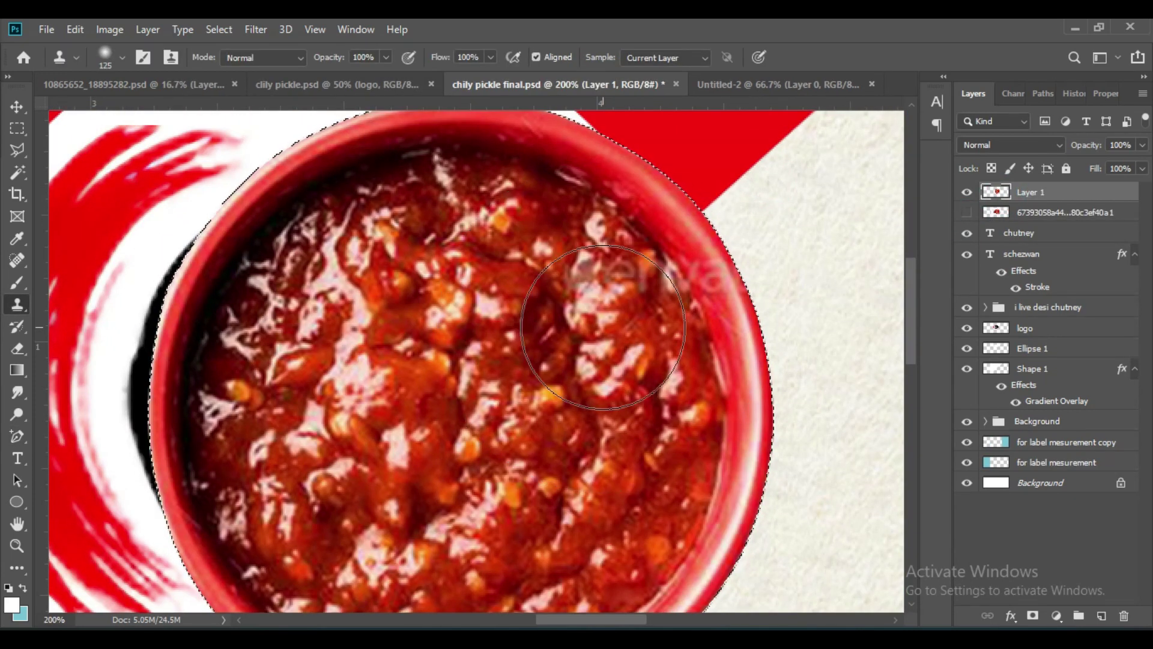
key(bracketright)
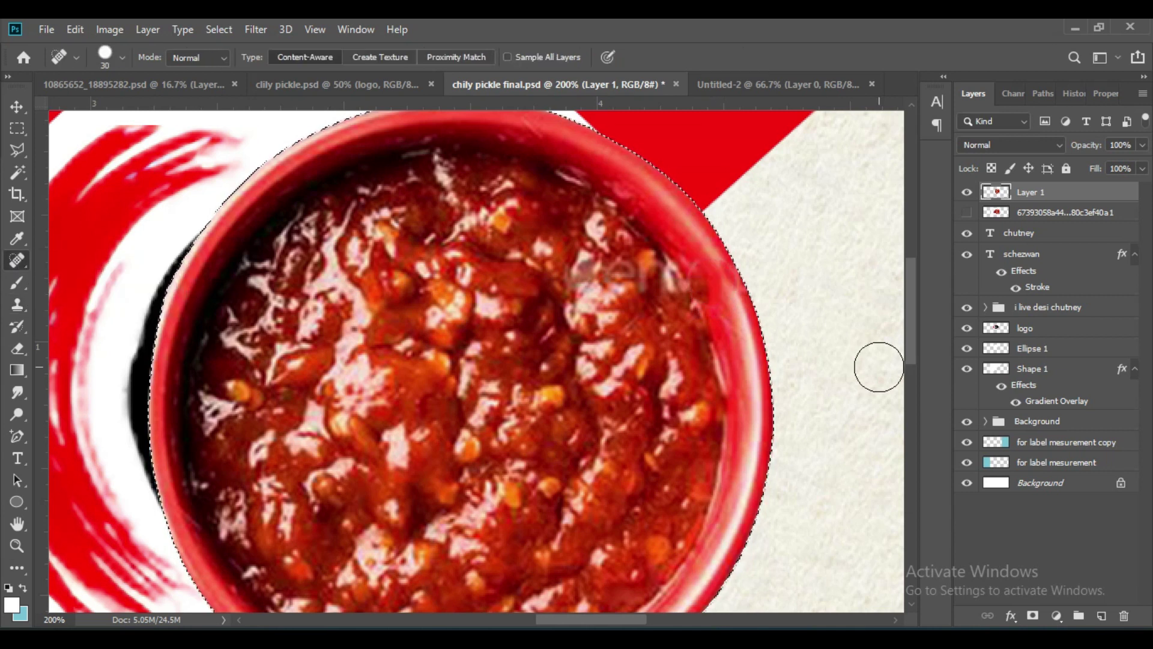
key(s)
click(713, 284)
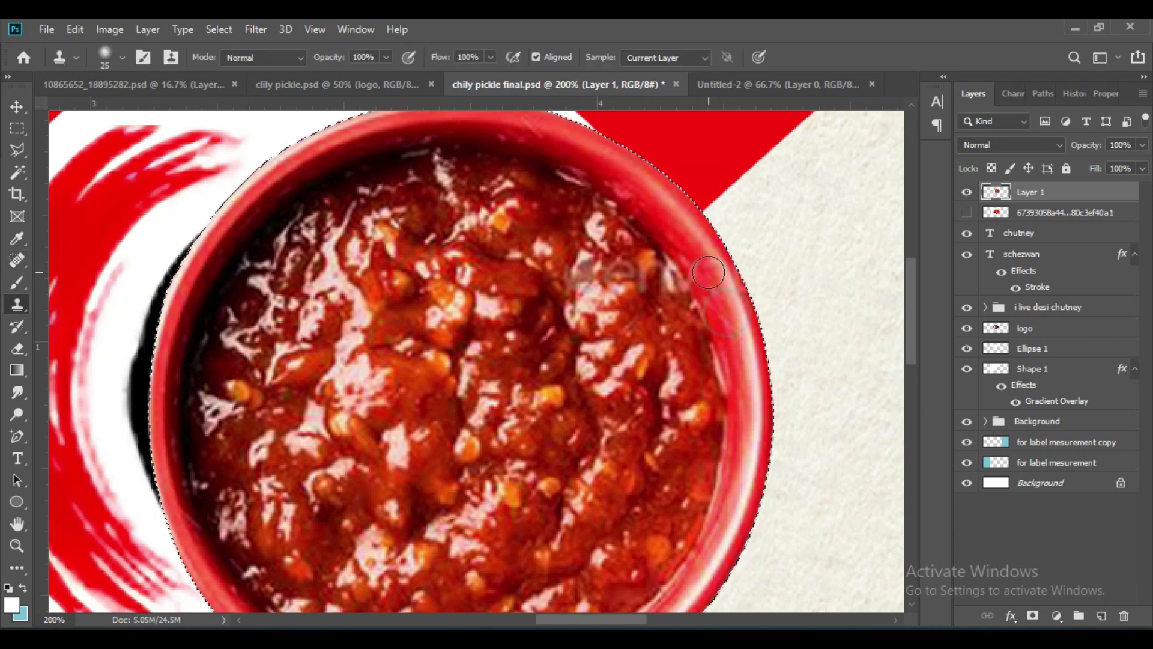
click(708, 274)
drag(707, 274, 730, 352)
Retouch the upper right of the chutney near the remaining watermark letters with the Clone Stamp.
click(582, 219)
right_click(581, 219)
click(880, 231)
alt+click(644, 269)
drag(590, 225, 558, 211)
click(587, 216)
scroll(816, 348, down, 3)
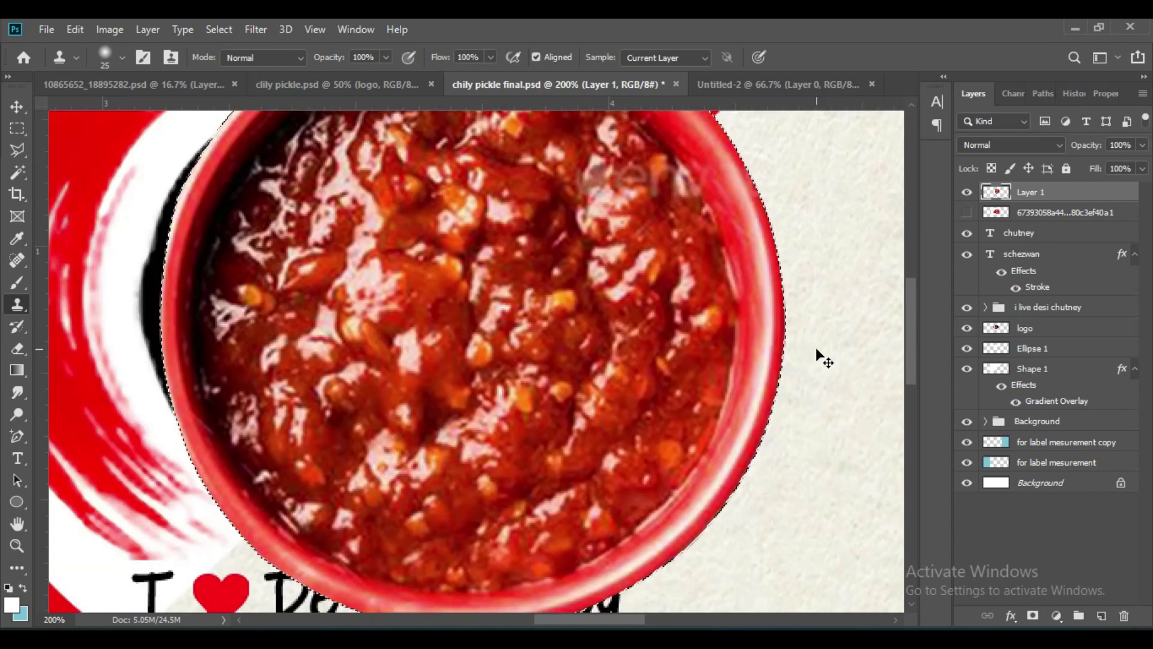
Deselect the bowl outline and choose the Blur tool for softening the bowl's edge.
key(ctrl+minus)
double_click(1000, 192)
click(1063, 219)
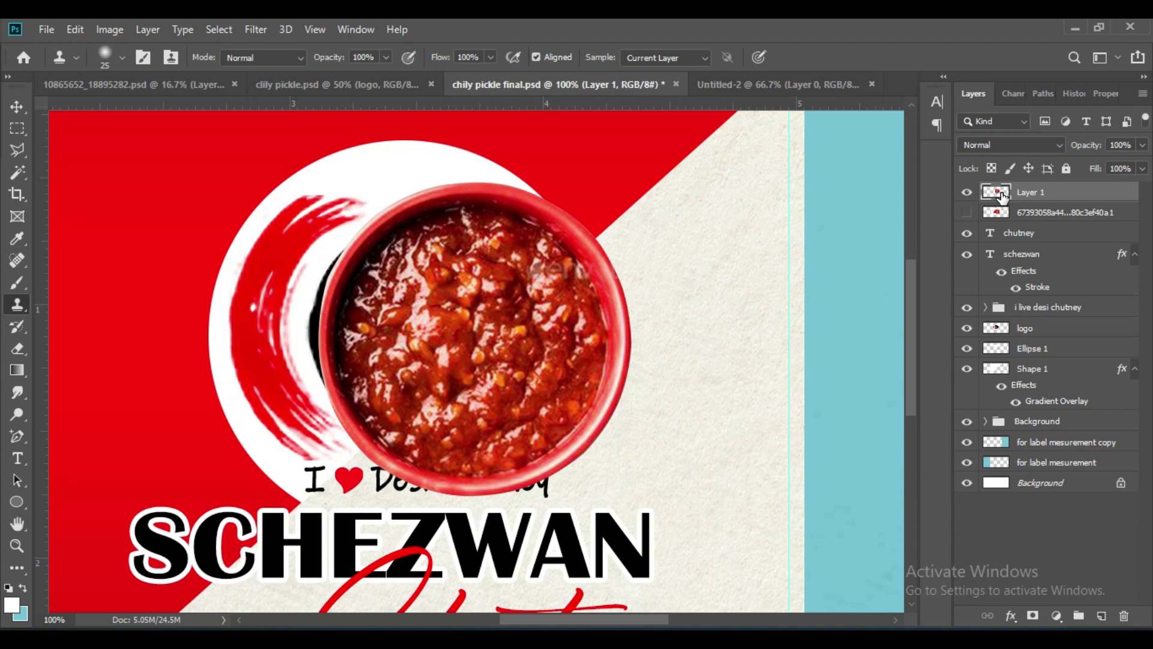
right_click(18, 393)
click(84, 391)
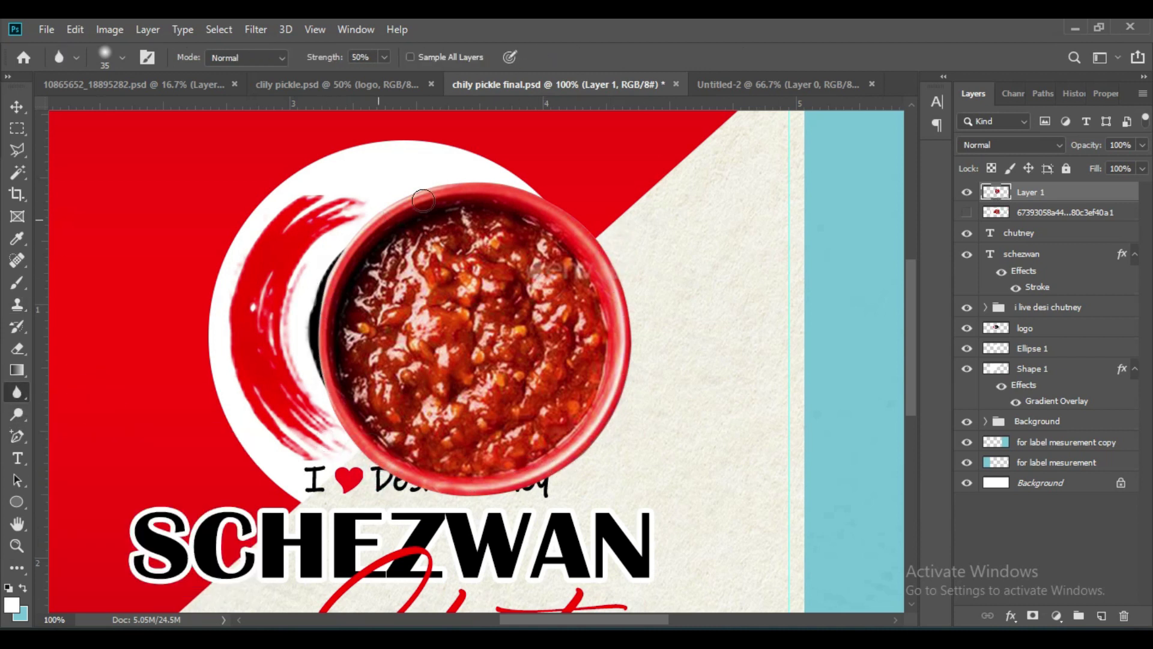
Scale down the bowl cutout and move it to the lower-left corner of the front panel, partly below the label edge.
key(v)
key(ctrl+minus)
key(ctrl+minus)
key(ctrl+t)
drag(399, 449, 600, 390)
drag(686, 353, 698, 354)
drag(610, 354, 311, 582)
click(810, 57)
key(ctrl+plus)
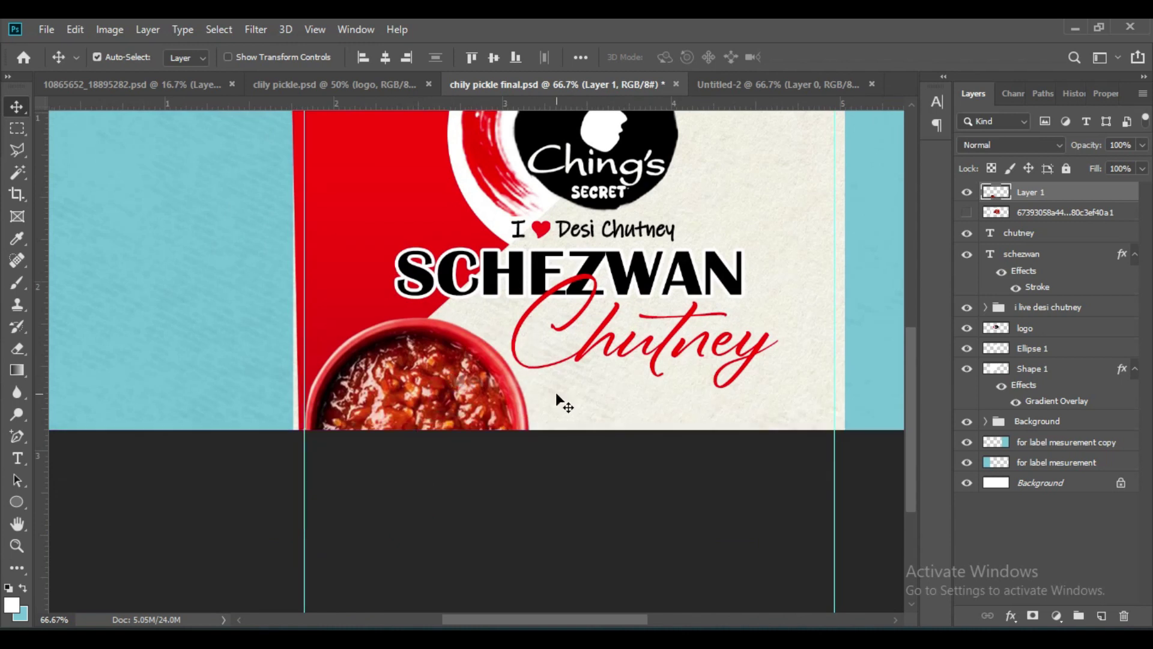
scroll(680, 331, up, 3)
drag(426, 521, 409, 509)
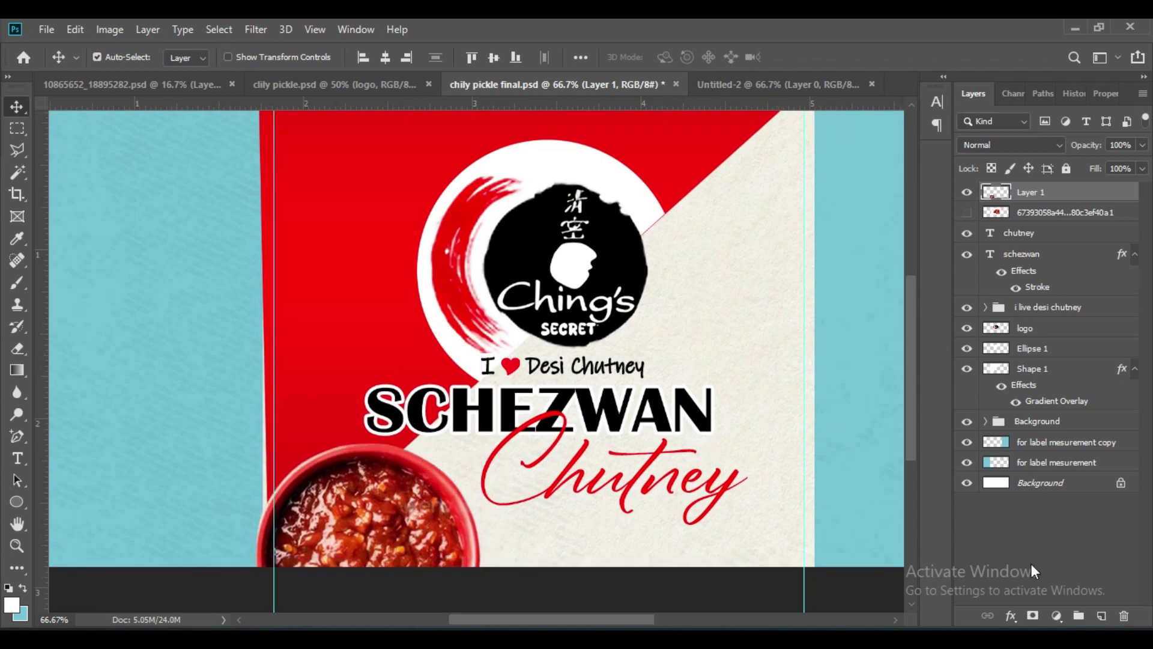
Add a layer mask to the chutney bowl layer.
click(1033, 615)
key(ctrl+minus)
key(ctrl+minus)
key(ctrl+plus)
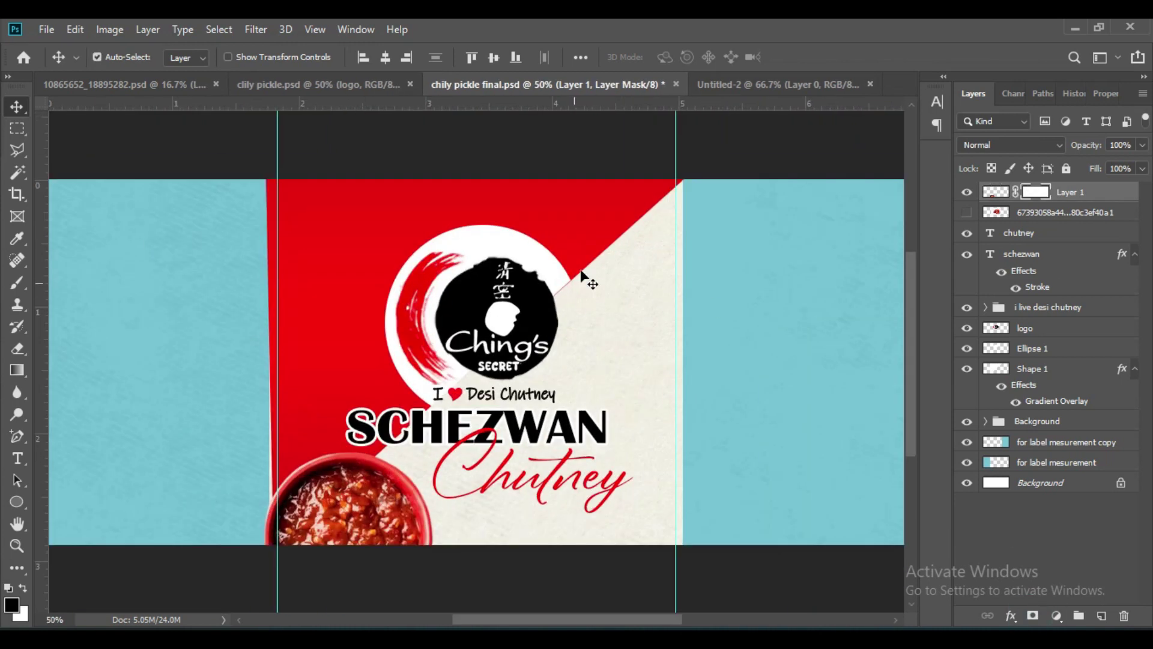
Add the text FRESH & PURE at the upper right of the front panel, sized 15.01 pt.
click(24, 460)
click(651, 236)
drag(377, 57, 359, 59)
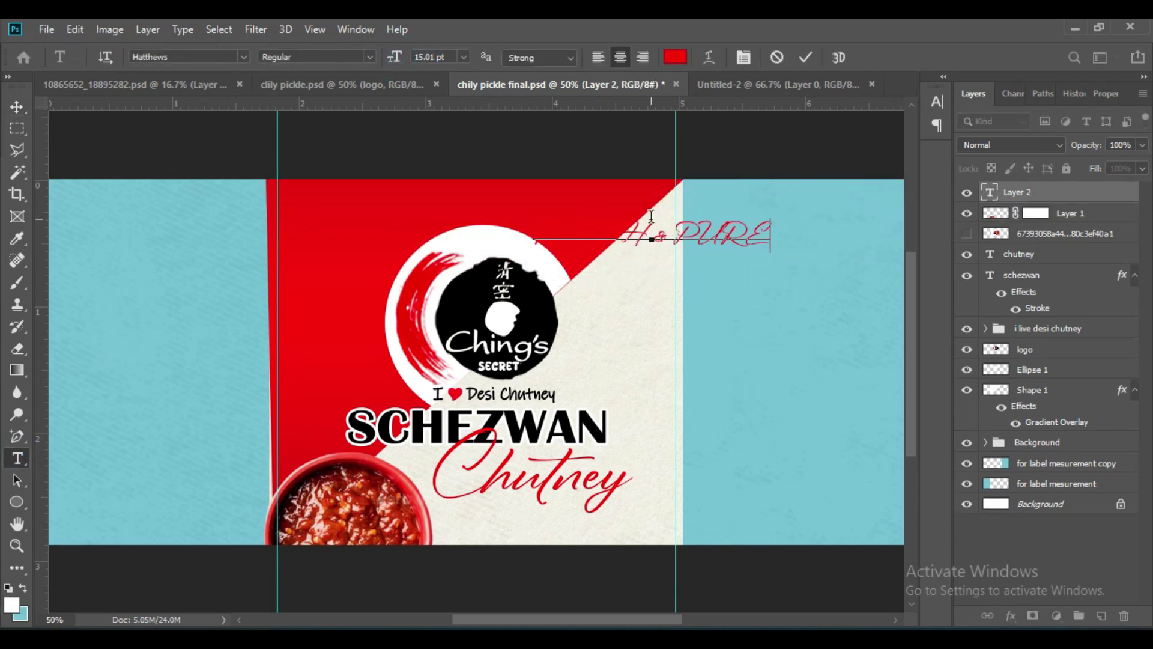
Preview fonts on the FRESH & PURE text, set it to Berlin Sans FB, and move it beside the logo's right edge.
click(243, 56)
click(302, 153)
click(243, 57)
click(337, 189)
click(245, 58)
key(Down)
key(Down)
key(Down)
key(Down)
key(Down)
key(Down)
key(Down)
key(Down)
key(Down)
key(Down)
key(Down)
key(Down)
key(Down)
key(Down)
key(Down)
key(Down)
key(Down)
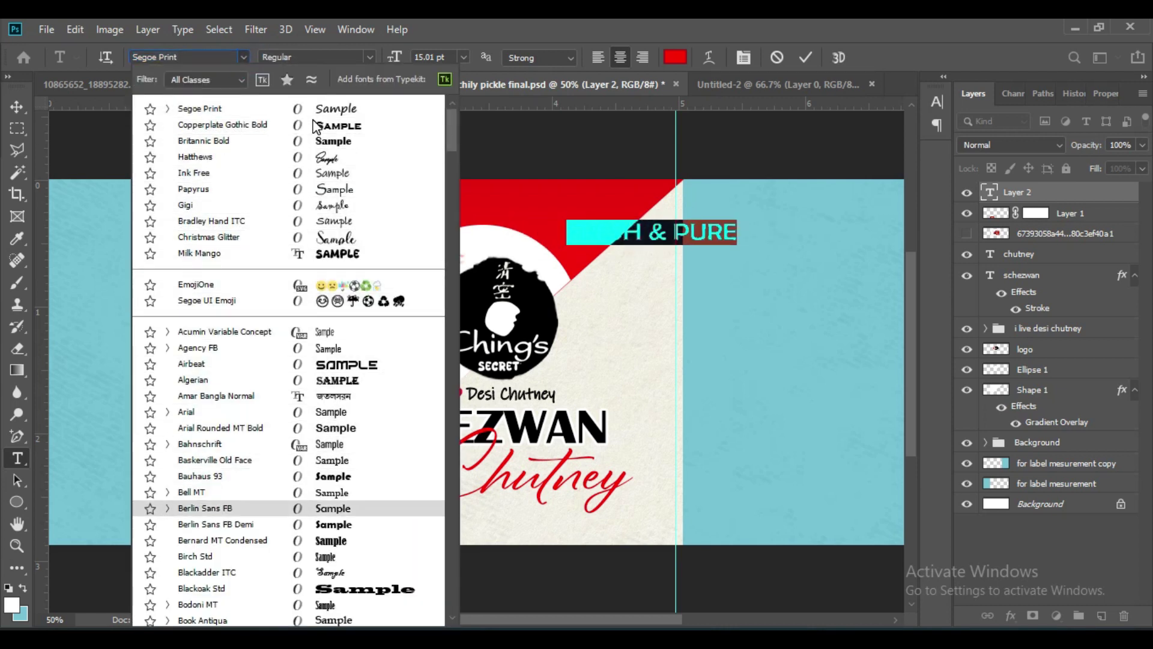
key(Down)
key(Down)
key(Down)
key(Down)
key(Down)
key(Down)
key(Down)
key(Down)
key(Down)
key(Down)
key(Down)
key(Down)
key(Down)
key(Down)
key(Down)
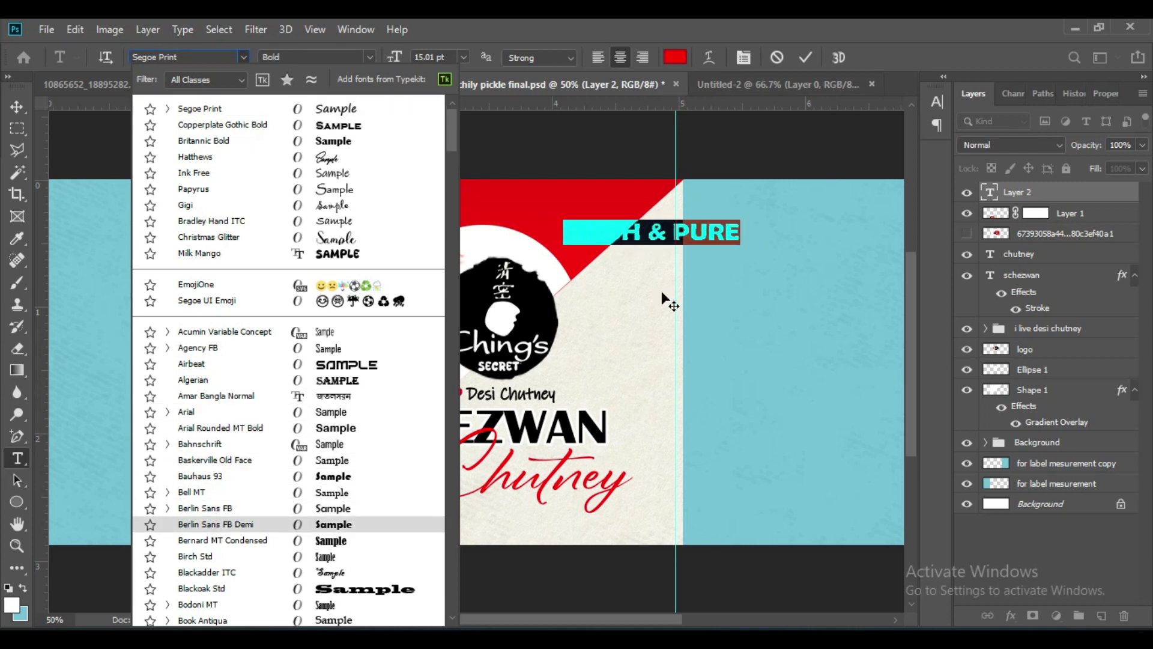
key(Down)
key(Down)
key(Down)
key(Down)
key(Down)
key(Down)
key(Down)
key(Down)
key(Down)
key(Down)
key(Down)
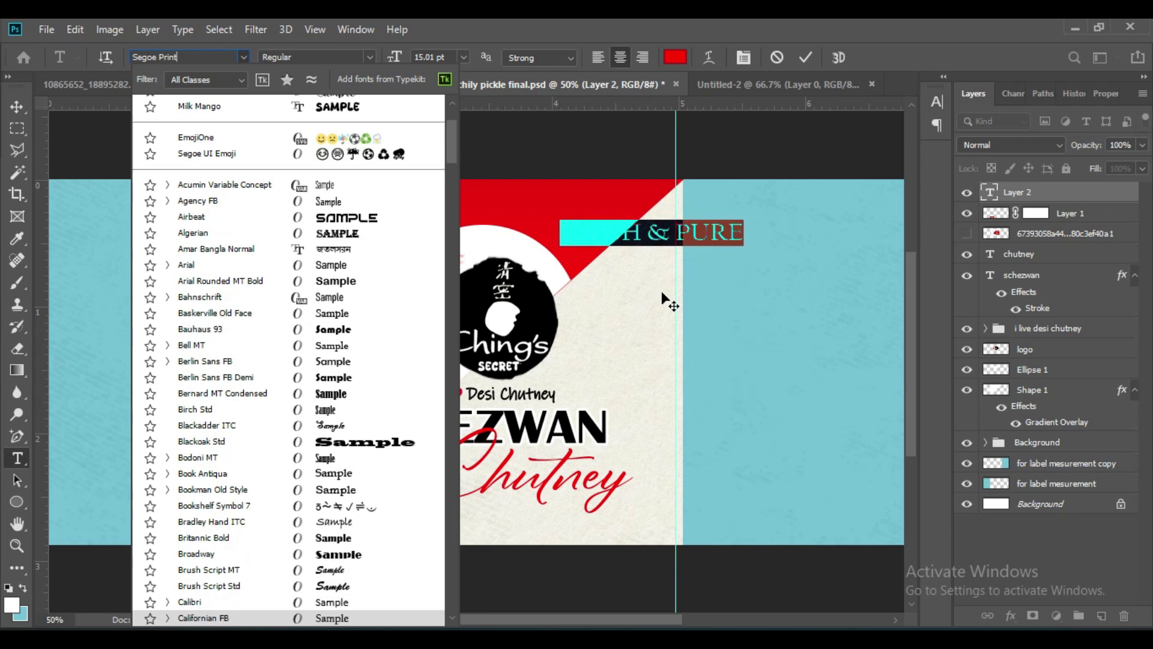
key(Down)
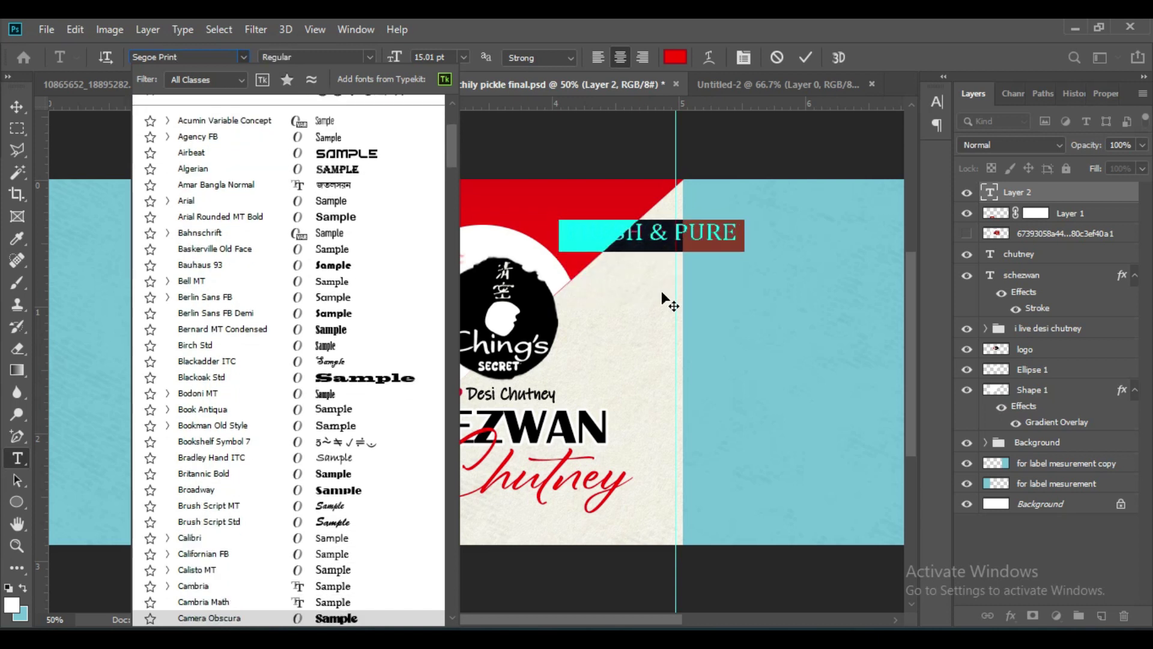
scroll(378, 466, up, 3)
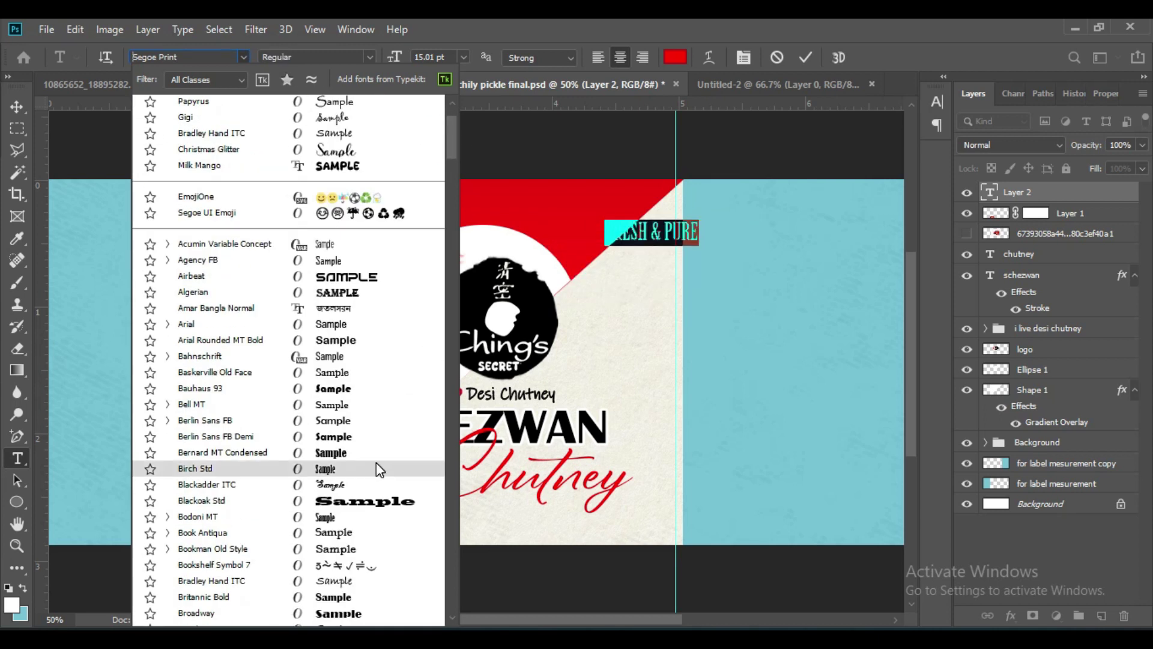
click(355, 421)
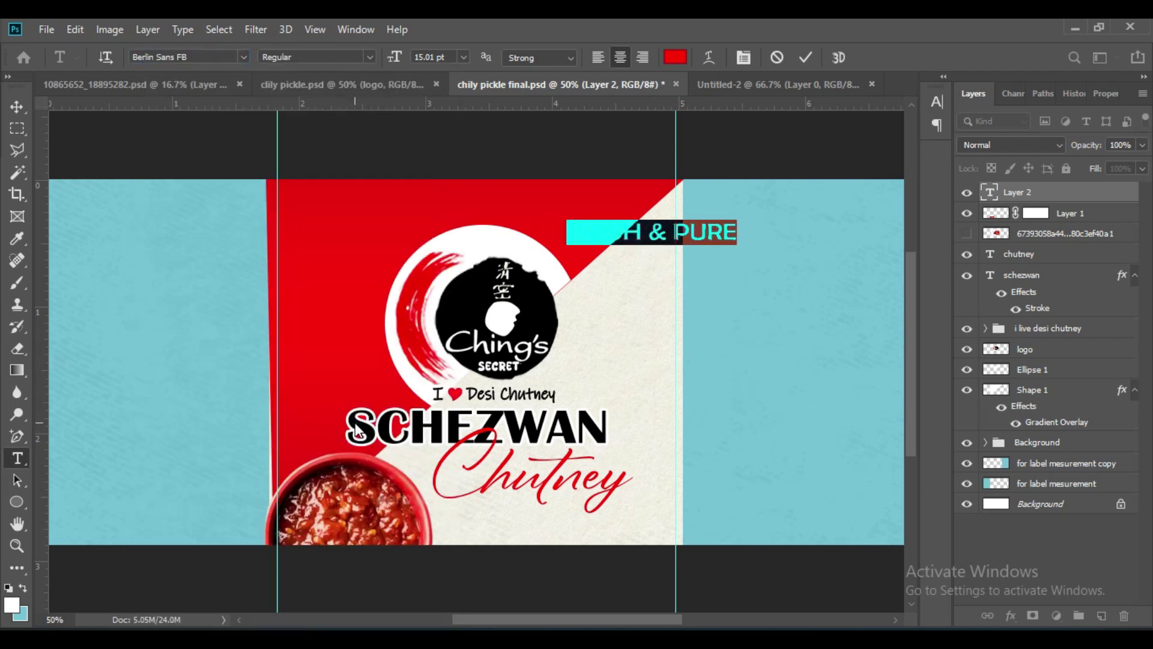
key(ctrl+Return)
key(v)
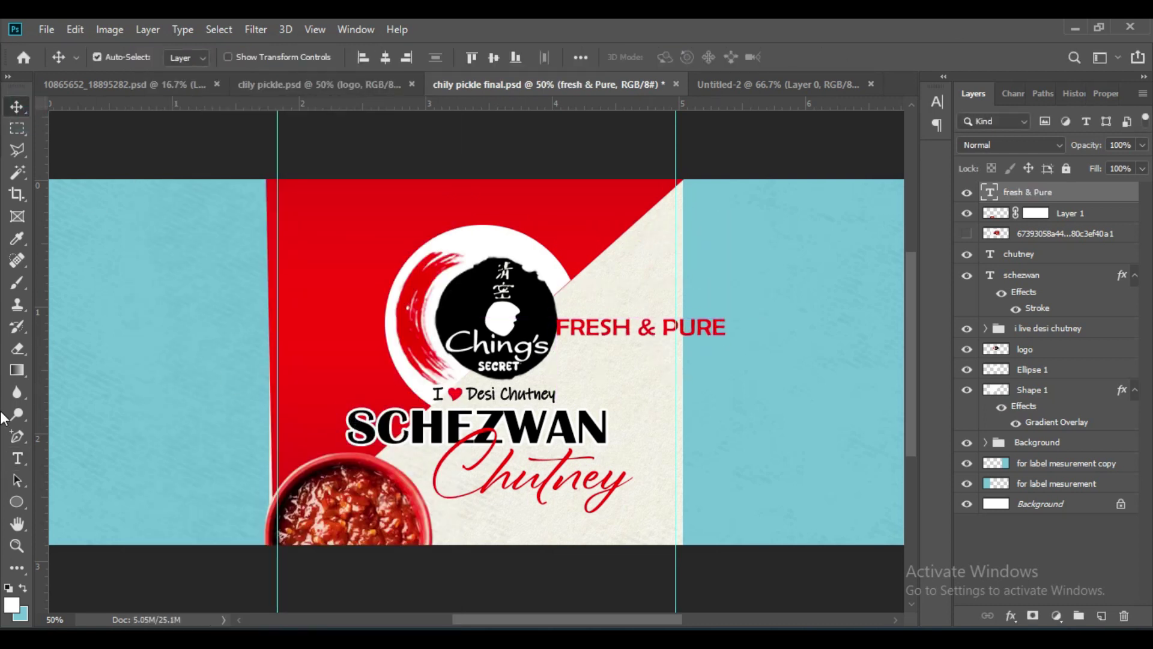
Recolour the FRESH & PURE text from red to black.
click(17, 459)
click(626, 329)
key(ctrl+a)
click(674, 57)
drag(865, 352, 902, 427)
click(1086, 201)
Rotate the FRESH & PURE text to read vertically upward, shrink it, and place it along the front panel's lower right edge.
click(17, 107)
key(ctrl+t)
drag(719, 338, 658, 441)
click(809, 58)
Draw a tiny circle, fill it black, and place it as a separator dot just above the vertical FRESH & PURE text.
key(ctrl+plus)
key(ctrl+plus)
drag(753, 469, 764, 469)
click(17, 502)
click(102, 523)
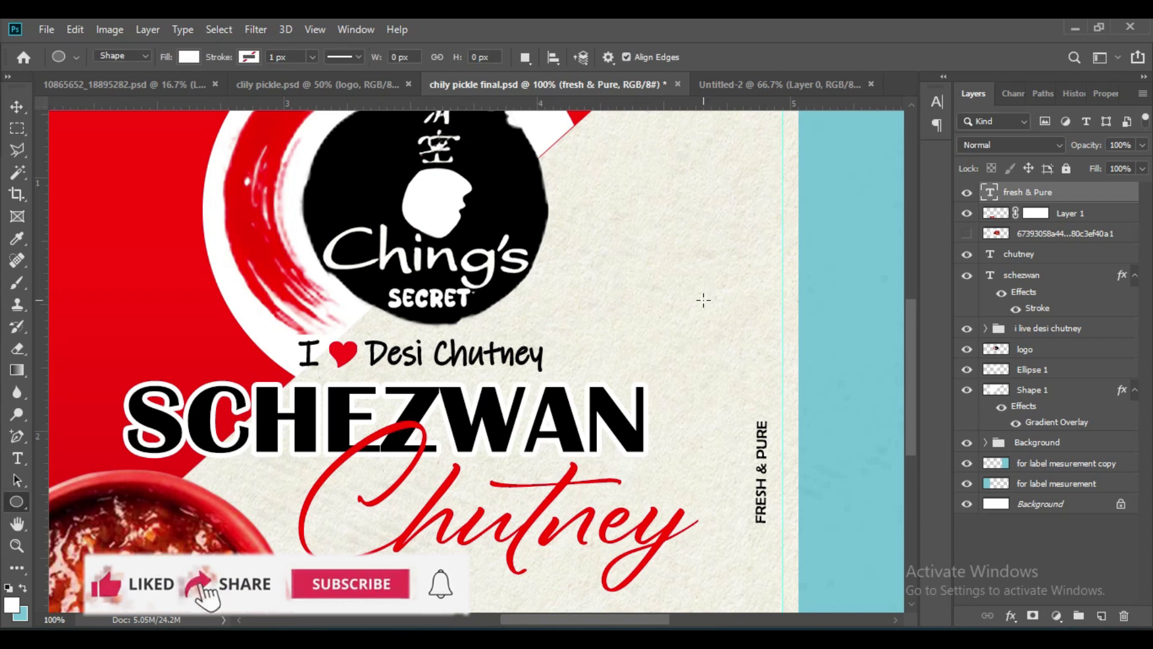
click(706, 302)
key(v)
click(971, 93)
double_click(991, 193)
click(705, 421)
click(1086, 201)
drag(708, 301, 764, 415)
Duplicate the vertical FRESH & PURE text above the dot and change the copy to Delicious without all caps.
key(ctrl+plus)
drag(865, 480, 665, 403)
key(ctrl+minus)
key(ctrl+minus)
key(ctrl+minus)
key(ctrl+plus)
key(ctrl+plus)
drag(605, 300, 592, 242)
drag(704, 421, 699, 277)
key(t)
click(743, 58)
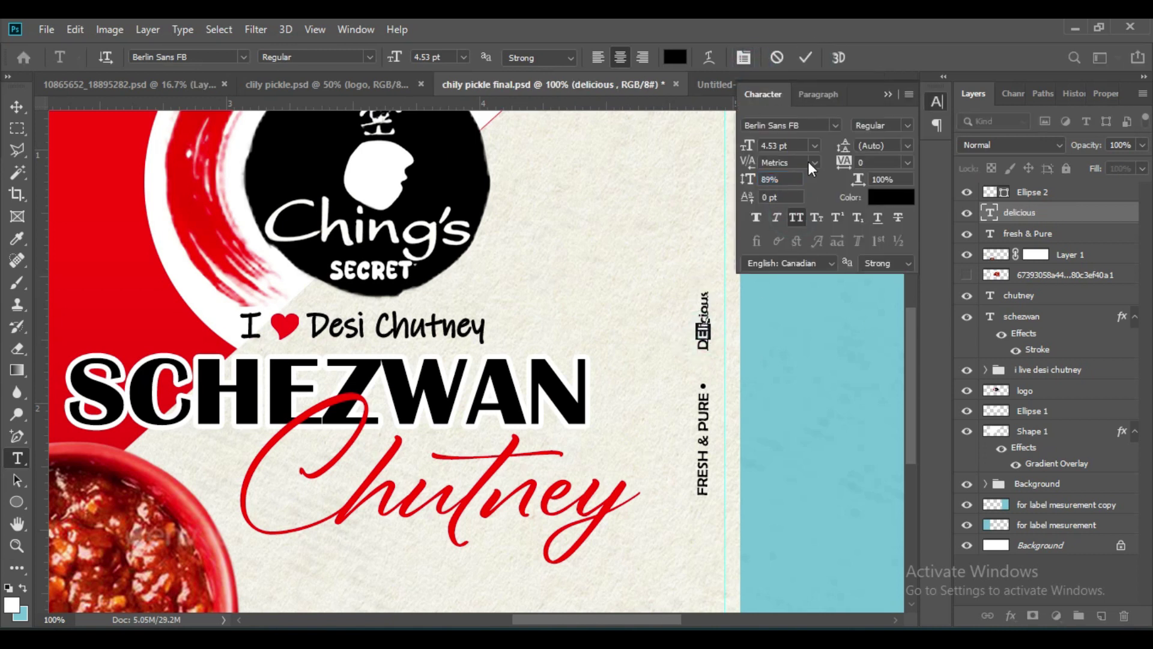
click(889, 93)
click(805, 56)
Nudge the Delicious text closer to the dot and place a copy of the dot above Delicious.
click(17, 107)
drag(704, 334, 704, 343)
click(704, 386)
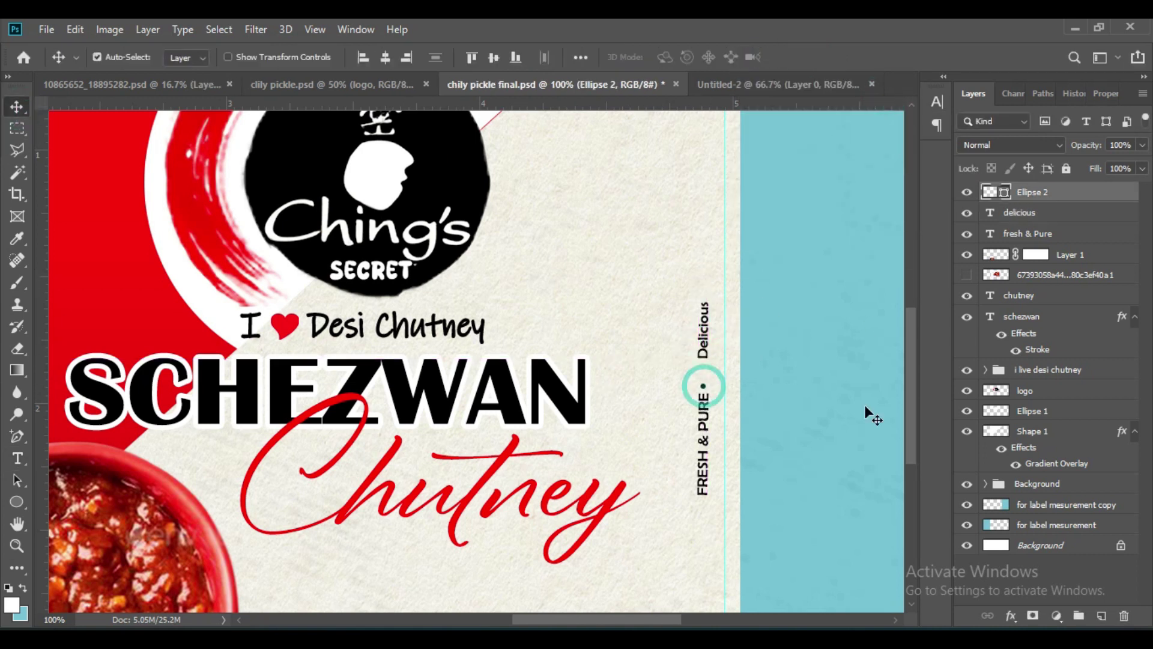
scroll(773, 329, up, 2)
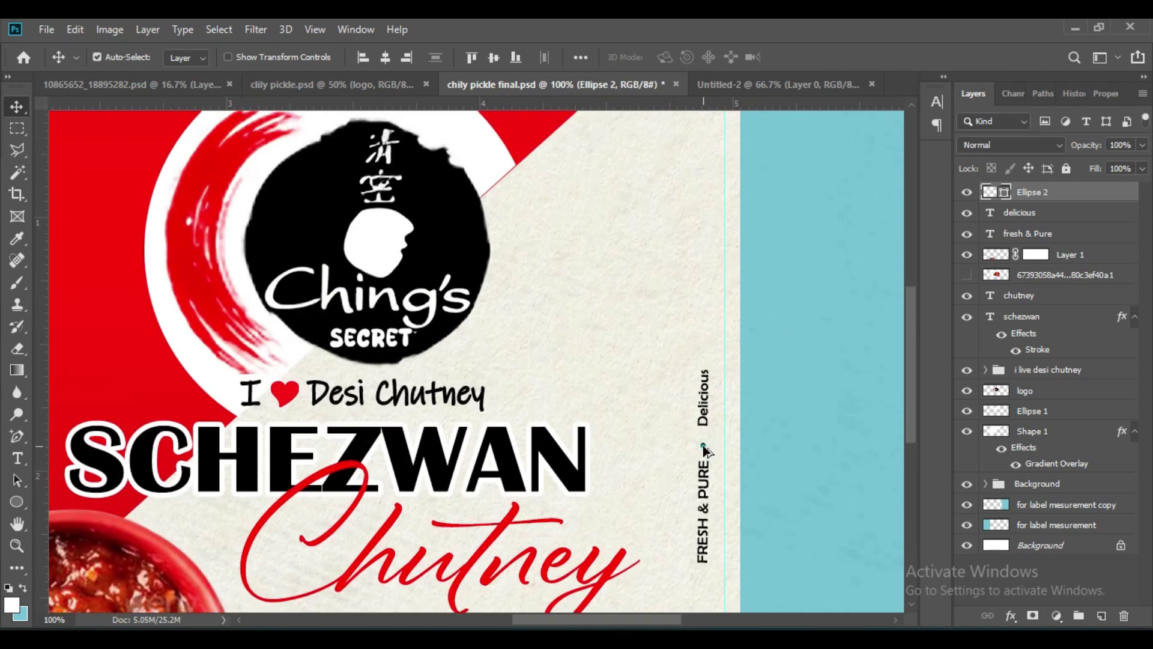
drag(705, 354, 705, 347)
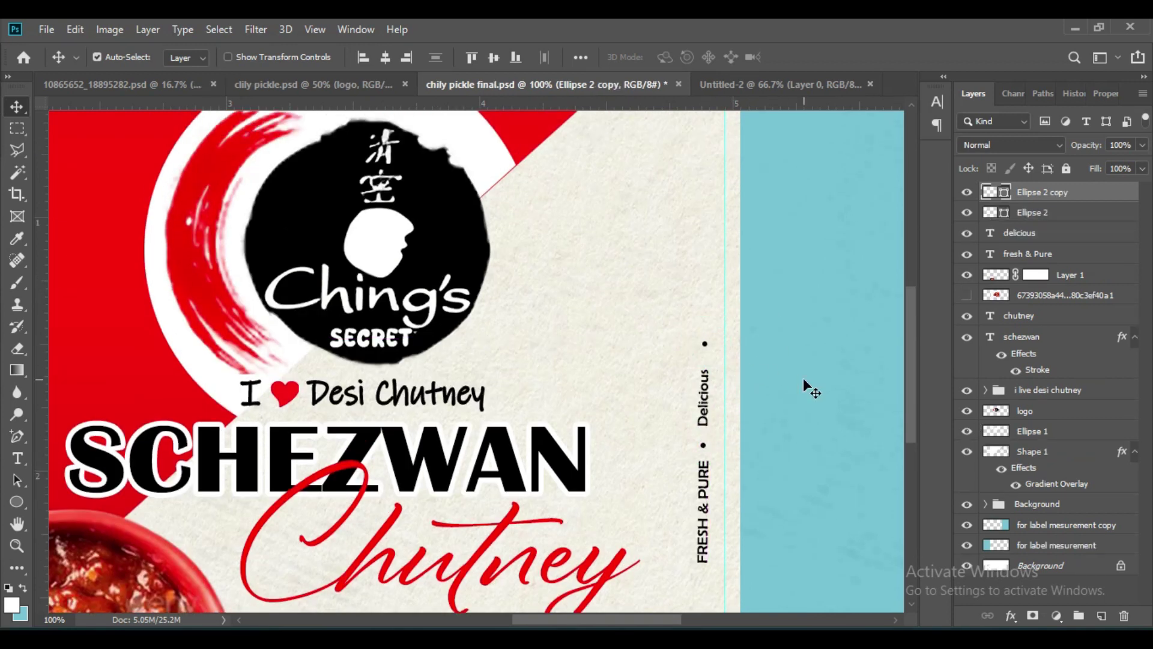
Duplicate the Delicious text above the second dot and change the copy to Natural without all caps.
drag(709, 415, 709, 319)
key(t)
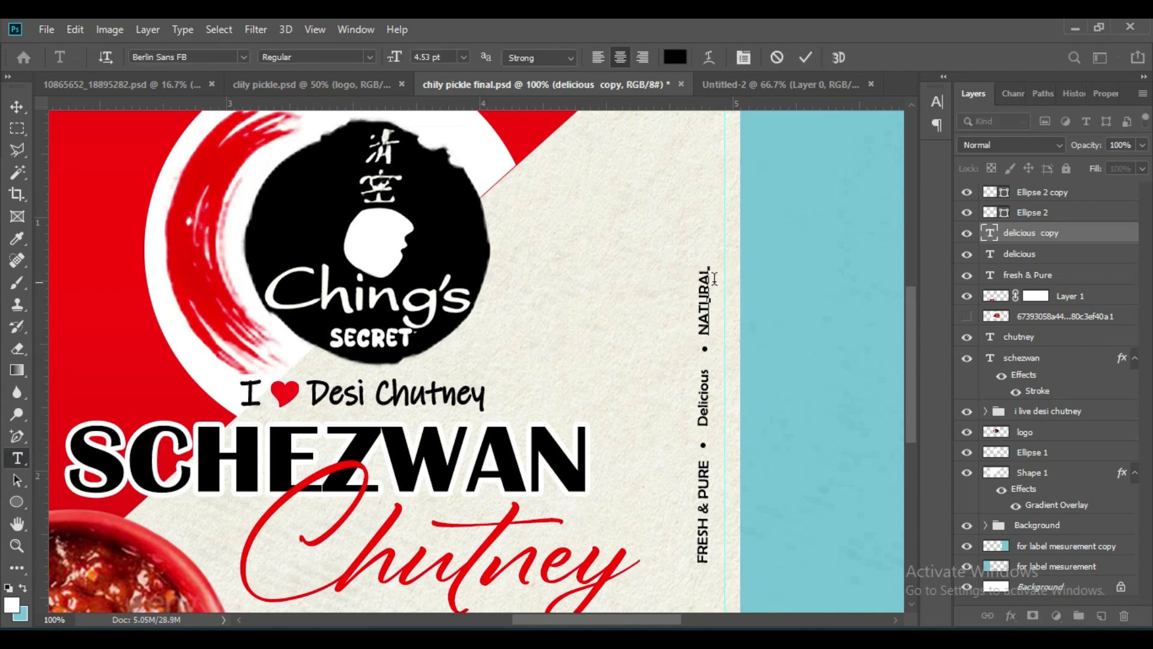
key(ctrl+t)
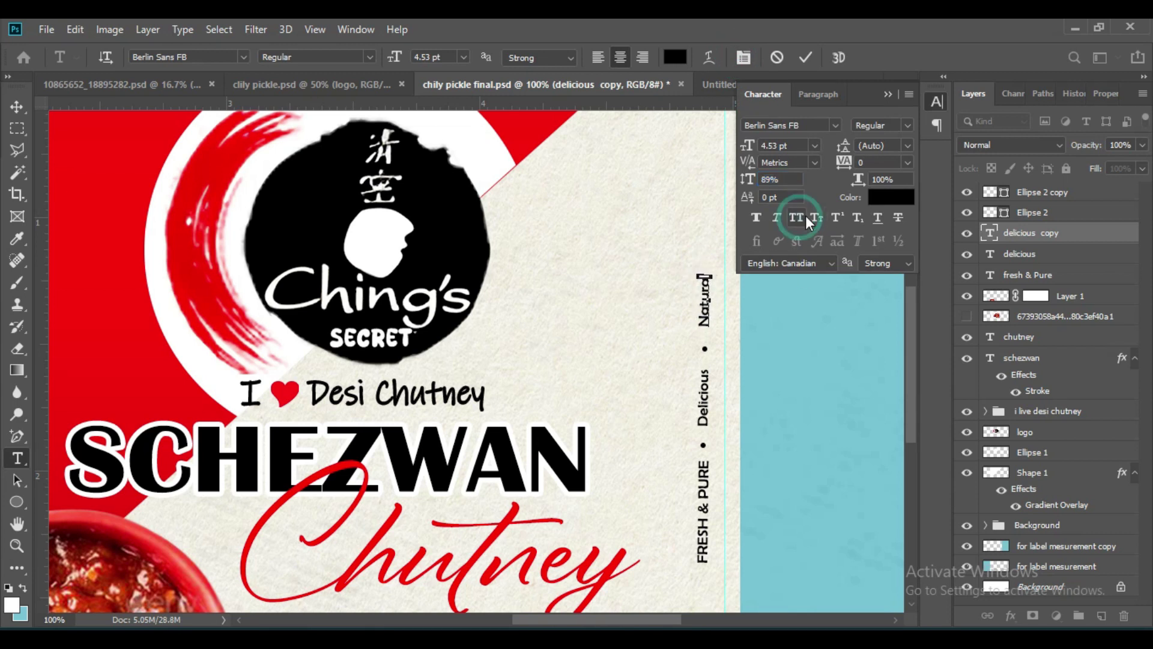
click(805, 57)
Group the vertical tagline texts and dots, and move the group up and slightly inward along the front panel's right edge.
click(1045, 275)
shift+click(1046, 193)
click(1084, 616)
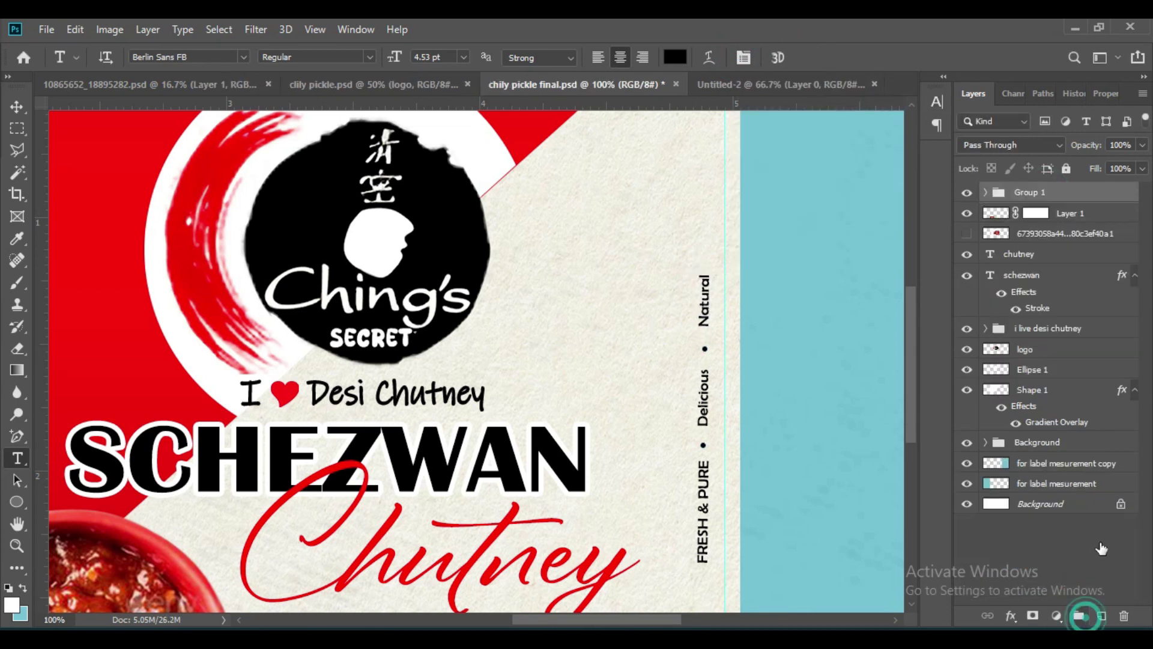
key(ctrl+t)
key(ctrl+minus)
drag(628, 384, 619, 287)
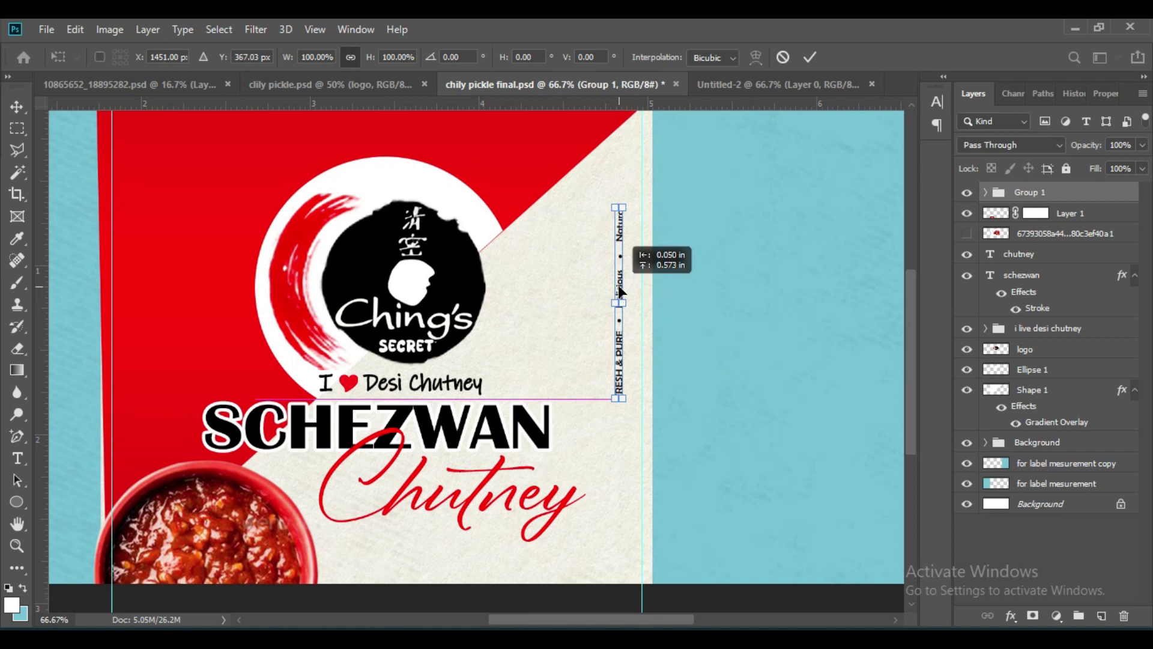
key(Return)
In clily pickle.psd, hide the jar and paper texture layers, then show and rasterize the noodle bowl layer 1.
key(ctrl+minus)
click(375, 84)
key(v)
click(480, 361)
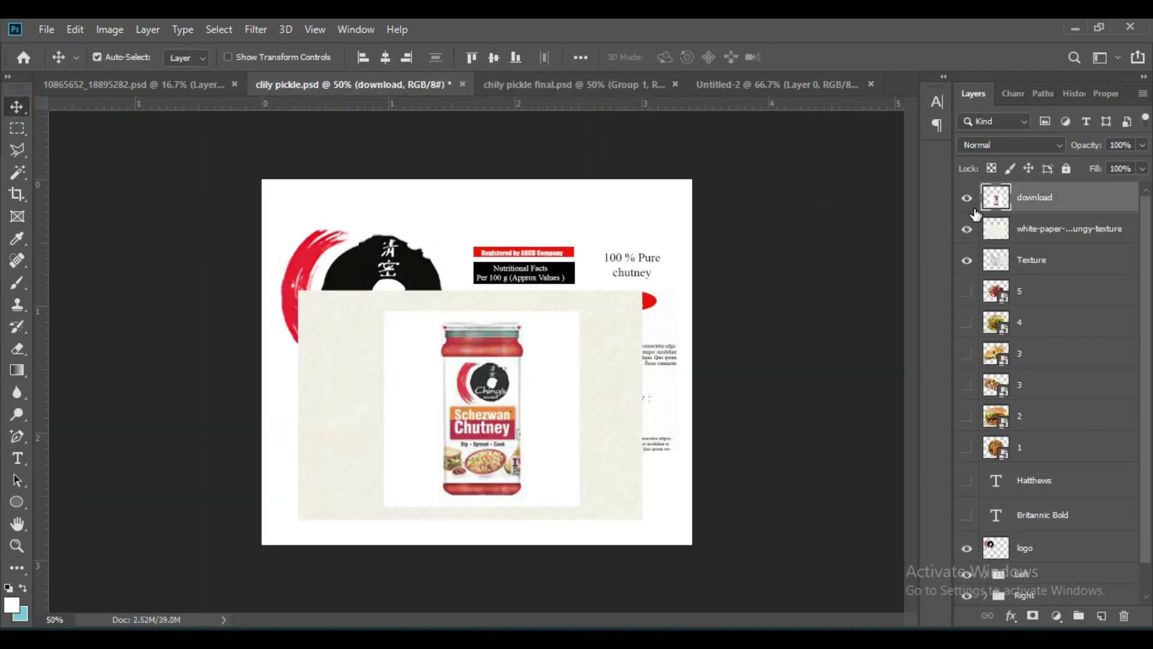
drag(969, 205, 968, 260)
click(968, 354)
click(967, 448)
right_click(1034, 448)
click(989, 319)
Copy the noodle bowl into chily pickle final.psd, scale it to 97.34%, and place it over the front panel's lower left side.
drag(992, 443, 447, 403)
key(Delete)
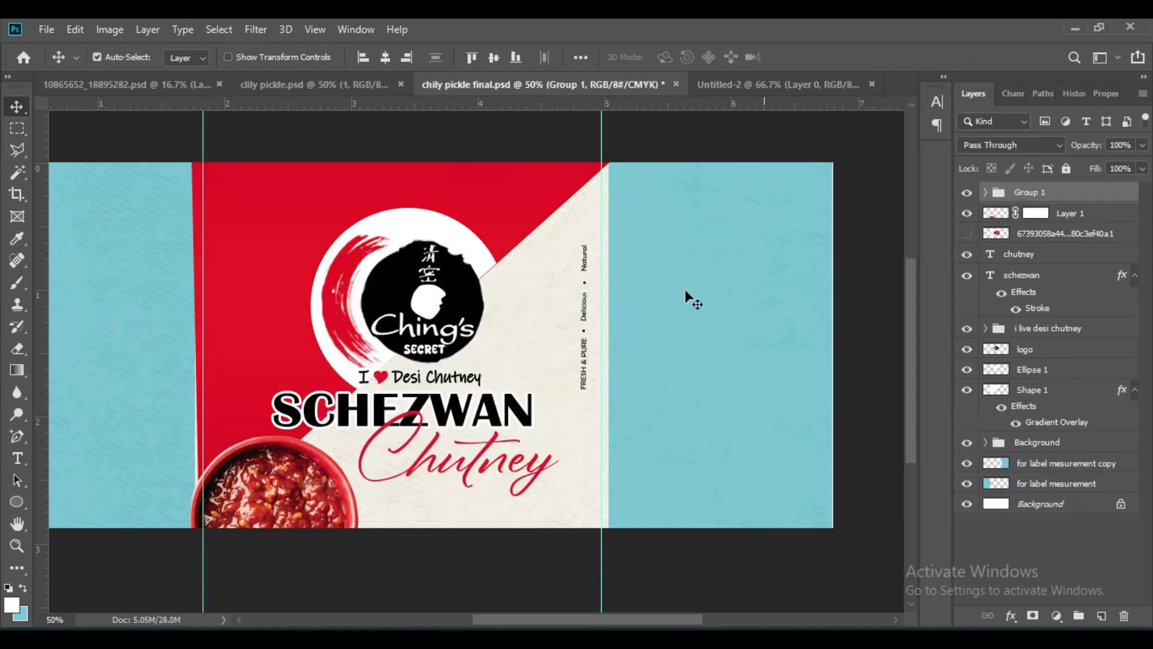
click(336, 85)
drag(445, 275, 880, 293)
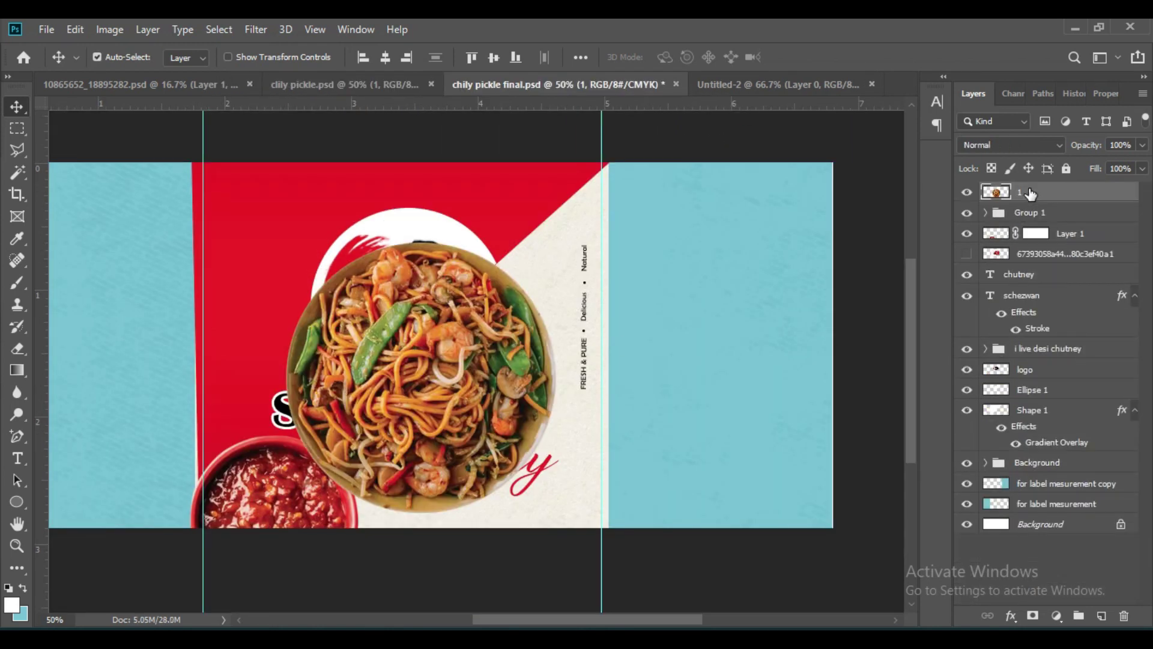
key(ctrl+t)
drag(421, 378, 253, 395)
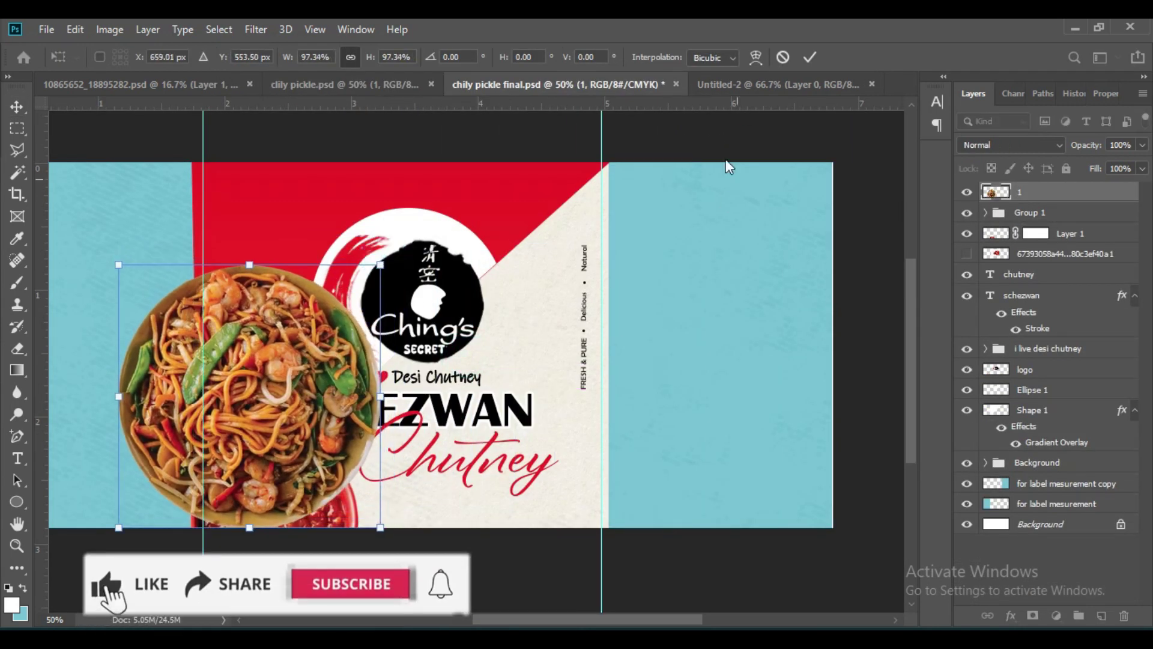
click(809, 56)
Move the noodle bowl layer directly above Shape 1 and clip it to that shape.
mouse_move(1075, 410)
mouse_down()
mouse_move(1078, 198)
mouse_move(1083, 210)
mouse_move(1065, 228)
mouse_move(1081, 481)
mouse_move(1073, 409)
mouse_up()
key(ctrl+z)
right_click(1039, 390)
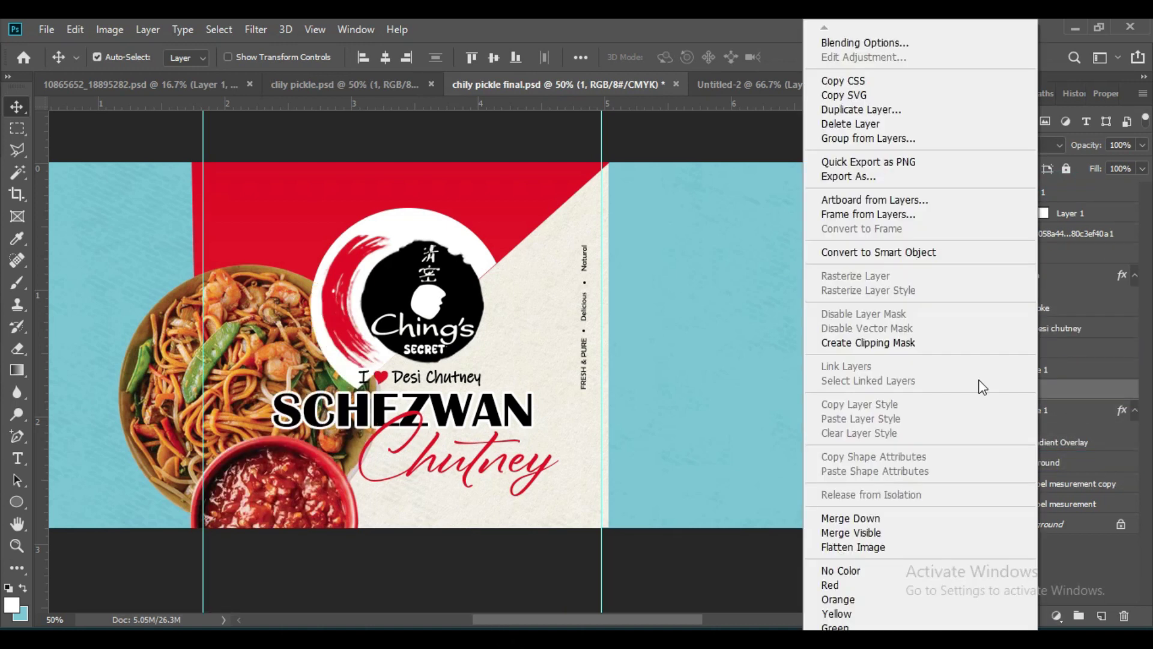
click(895, 343)
Turn off the layer effects on Shape 1 and reselect the noodle bowl layer.
click(967, 410)
click(967, 410)
click(1002, 426)
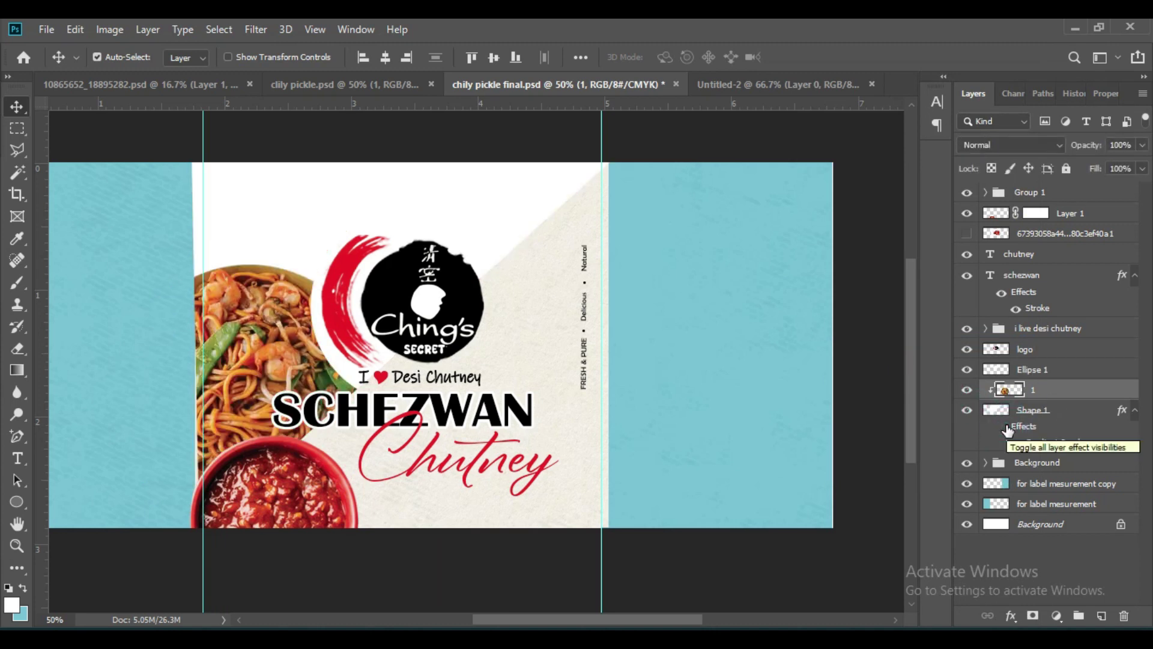
click(995, 412)
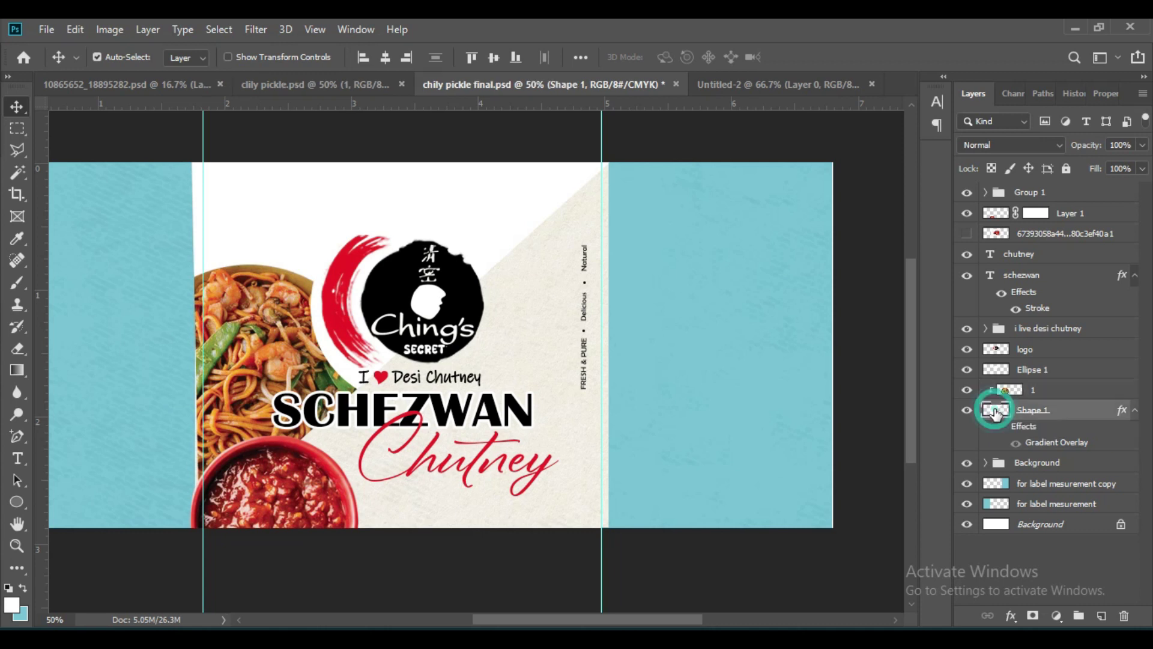
key(alt+bracketright)
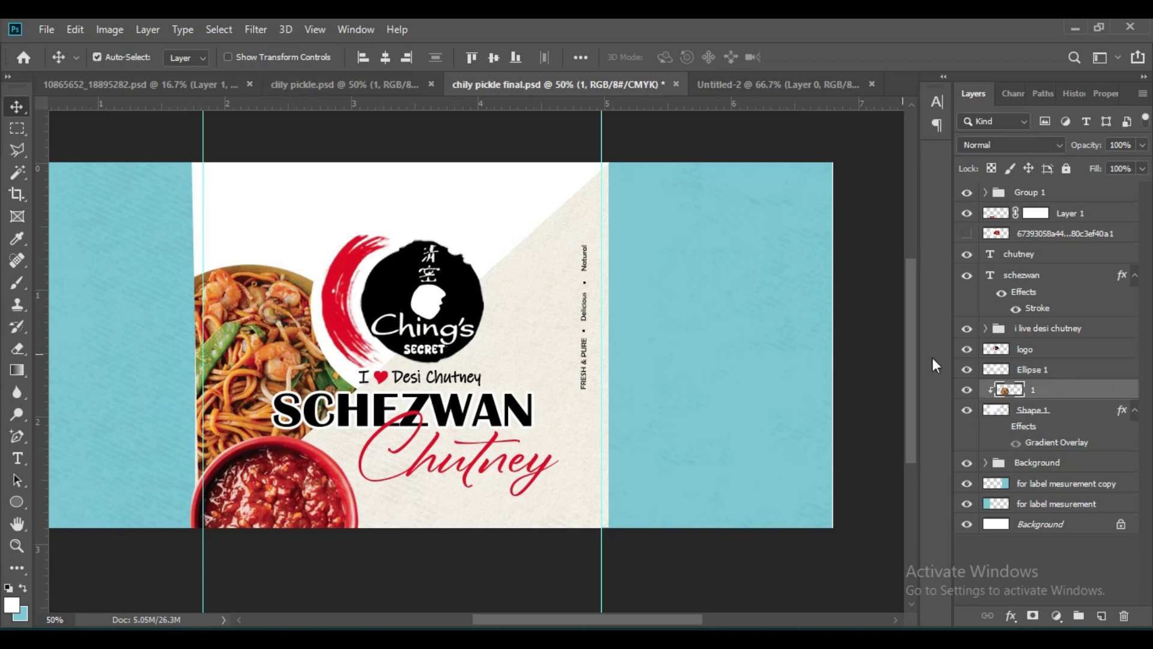
Enlarge the noodle bowl slightly and reposition it within the front panel's lower left area.
key(ctrl+t)
drag(249, 265, 255, 242)
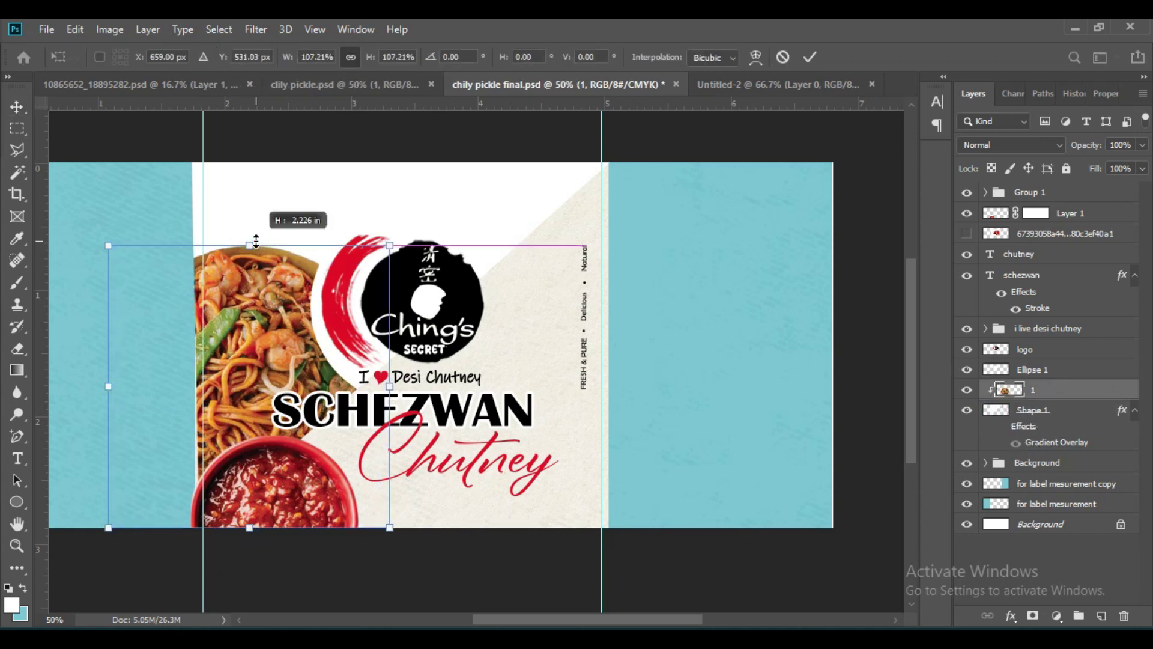
click(809, 58)
key(ctrl+z)
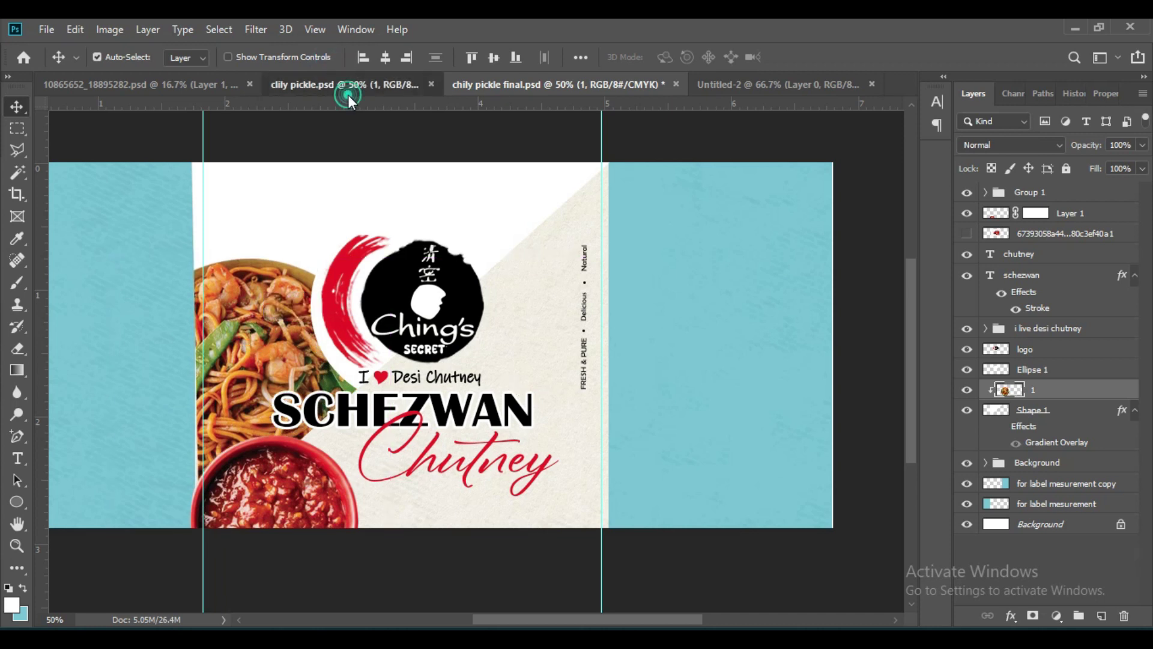
Rasterize the burger layer 2 in clily pickle.psd and copy it into chily pickle final.psd above the noodle layer.
click(349, 97)
click(967, 414)
click(966, 415)
right_click(1029, 417)
click(859, 320)
drag(999, 422, 406, 284)
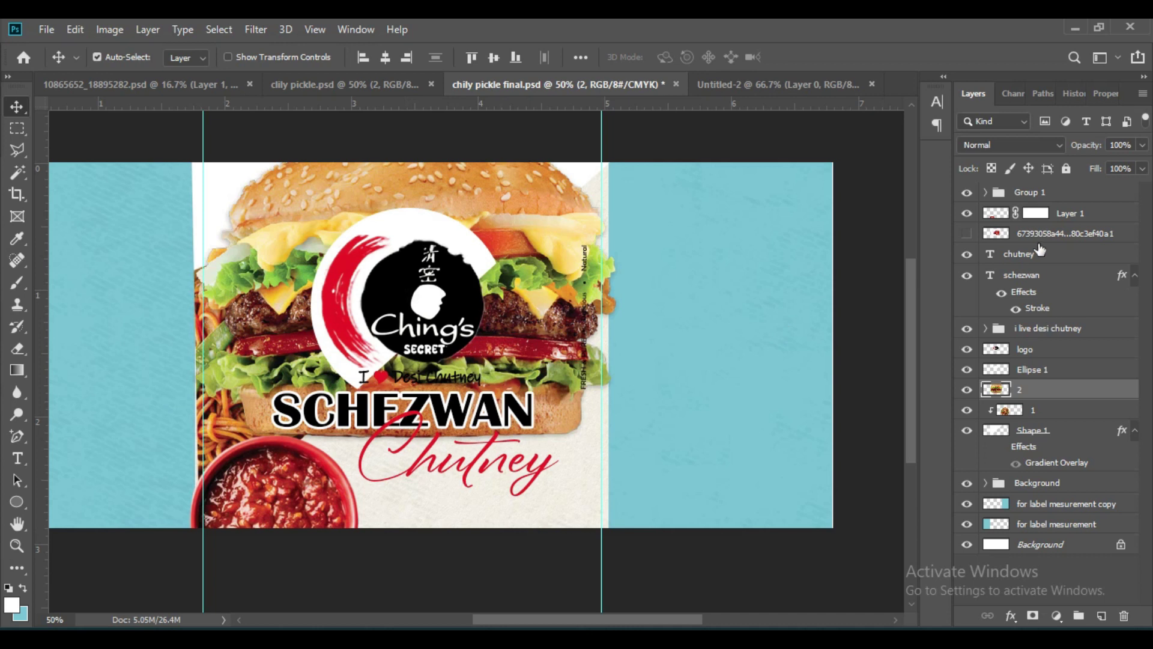
Scale down the burger, tilt it counterclockwise, and position it to the upper left of the logo.
key(ctrl+t)
drag(617, 601, 420, 379)
drag(184, 120, 173, 232)
drag(282, 255, 318, 221)
drag(380, 143, 380, 172)
key(Return)
Add a 6 px white outside stroke to the burger layer.
click(1011, 616)
click(1044, 493)
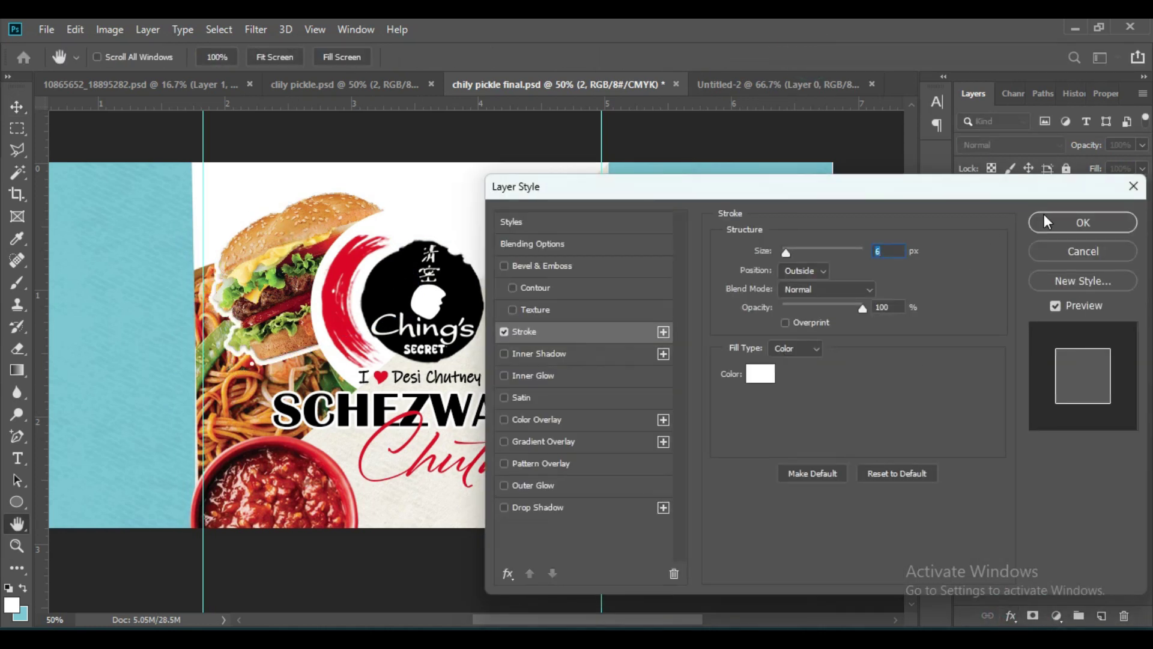
click(1047, 222)
Show the meat dish layer 5 in clily pickle.psd and copy it to the front panel's upper left in chily pickle final.psd.
click(351, 84)
click(967, 416)
click(966, 291)
drag(1045, 296, 290, 235)
Move the meat dish layer below the burger layer and clip it to Shape 1.
drag(1048, 389, 1051, 443)
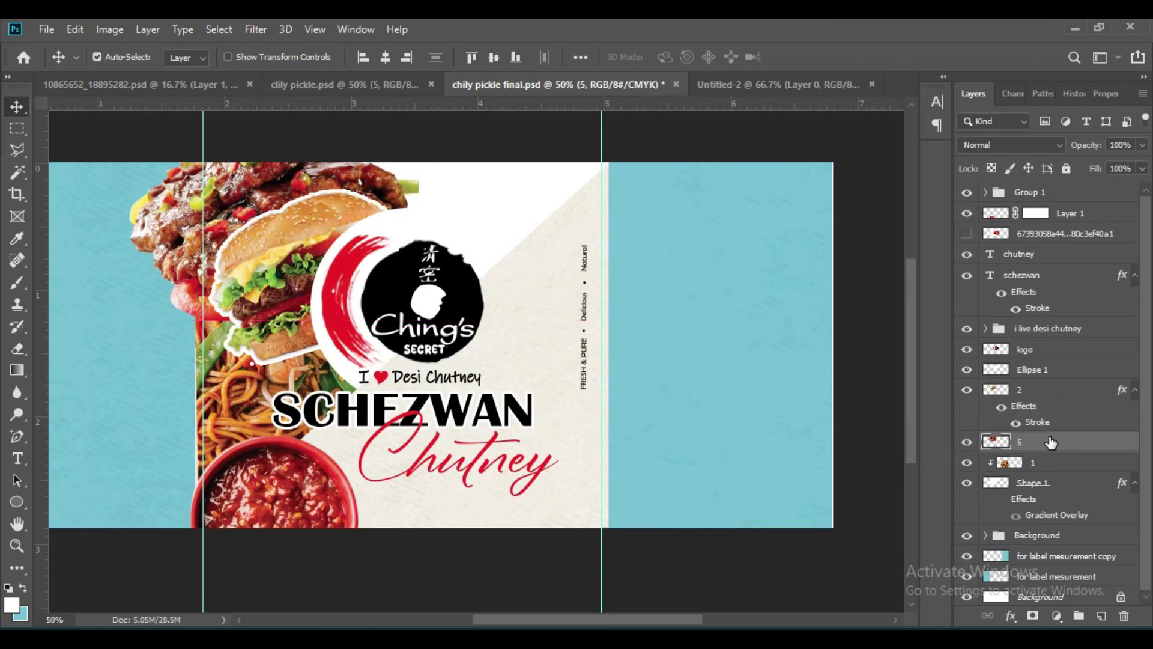
right_click(1051, 443)
click(889, 343)
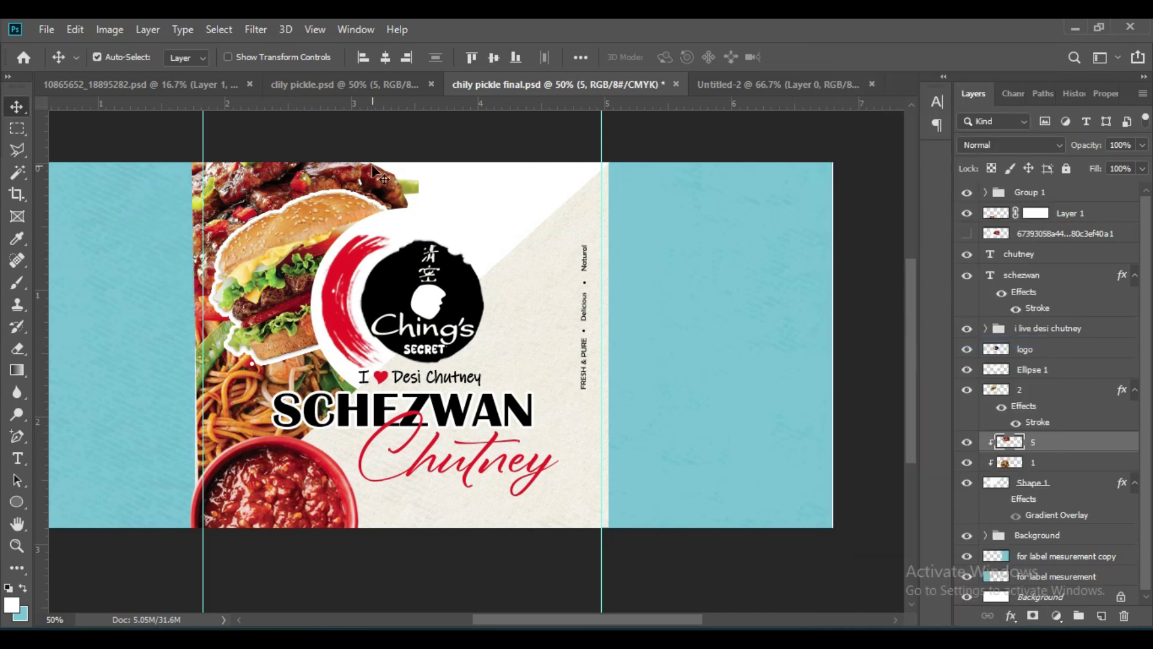
Rasterize the grilled sandwich layer 3 in clily pickle.psd and copy it into chily pickle final.psd above the meat dish layer.
click(346, 85)
right_click(1032, 355)
click(853, 323)
drag(996, 353, 519, 215)
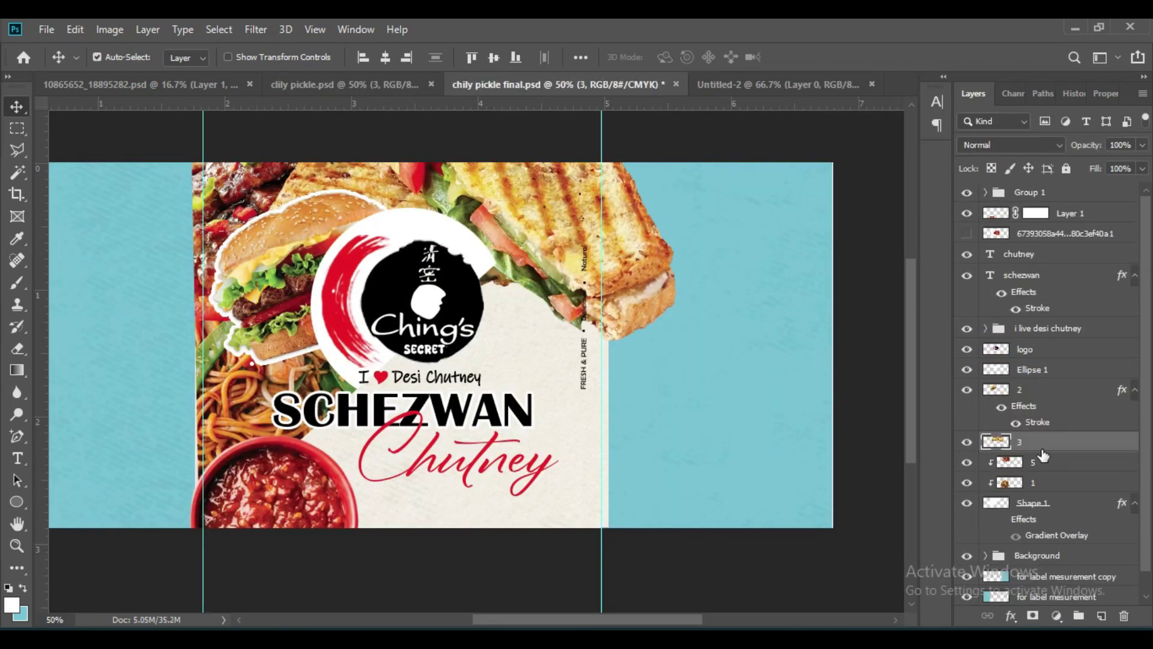
Scale the sandwich down to about 69%, rotate it about 47°, and position it over the front panel's upper right area.
key(ctrl+t)
drag(680, 346, 508, 234)
drag(433, 201, 510, 241)
drag(608, 124, 609, 337)
drag(509, 204, 549, 204)
drag(435, 251, 420, 274)
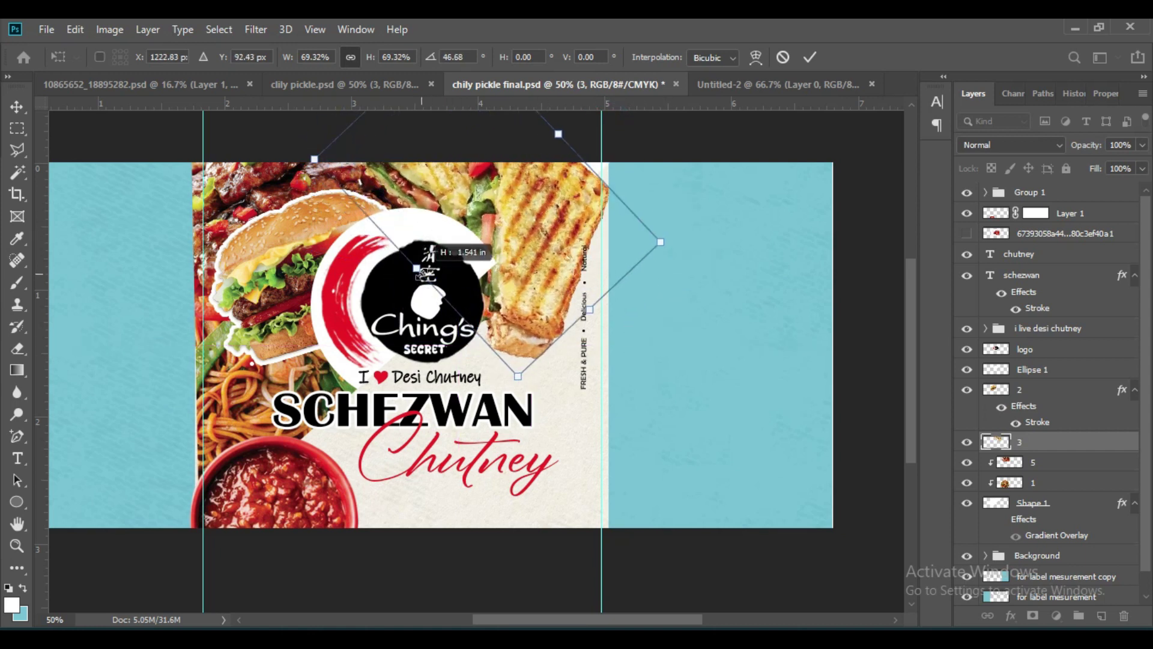
click(811, 57)
Clip the sandwich layer to Shape 1.
right_click(1027, 442)
click(865, 342)
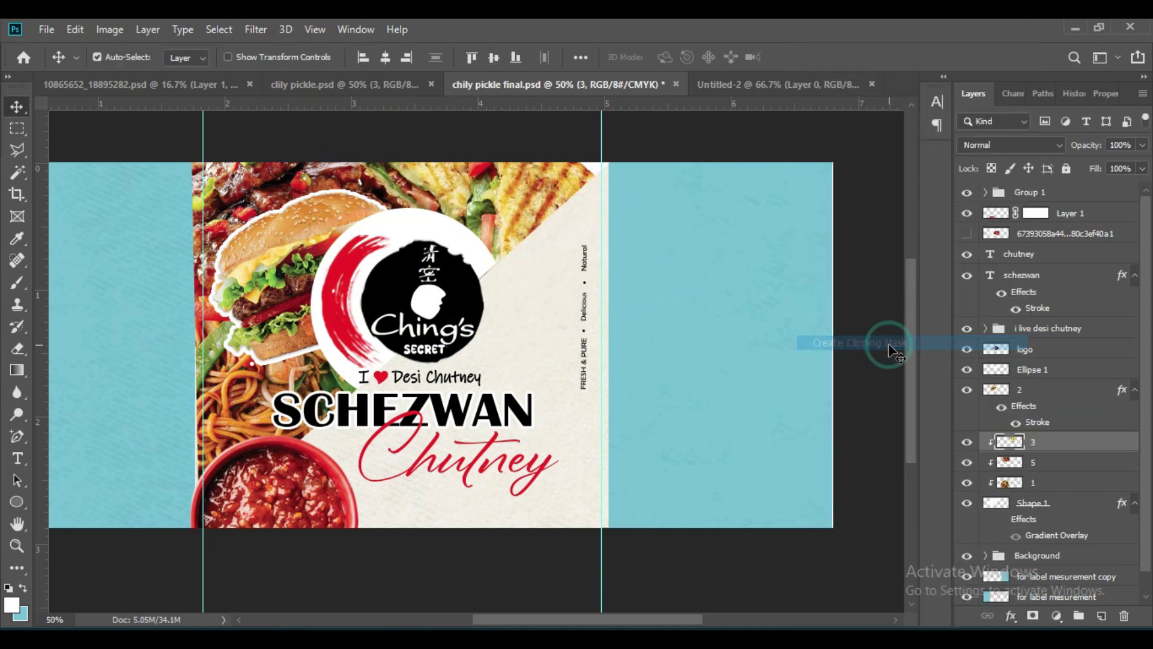
click(473, 260)
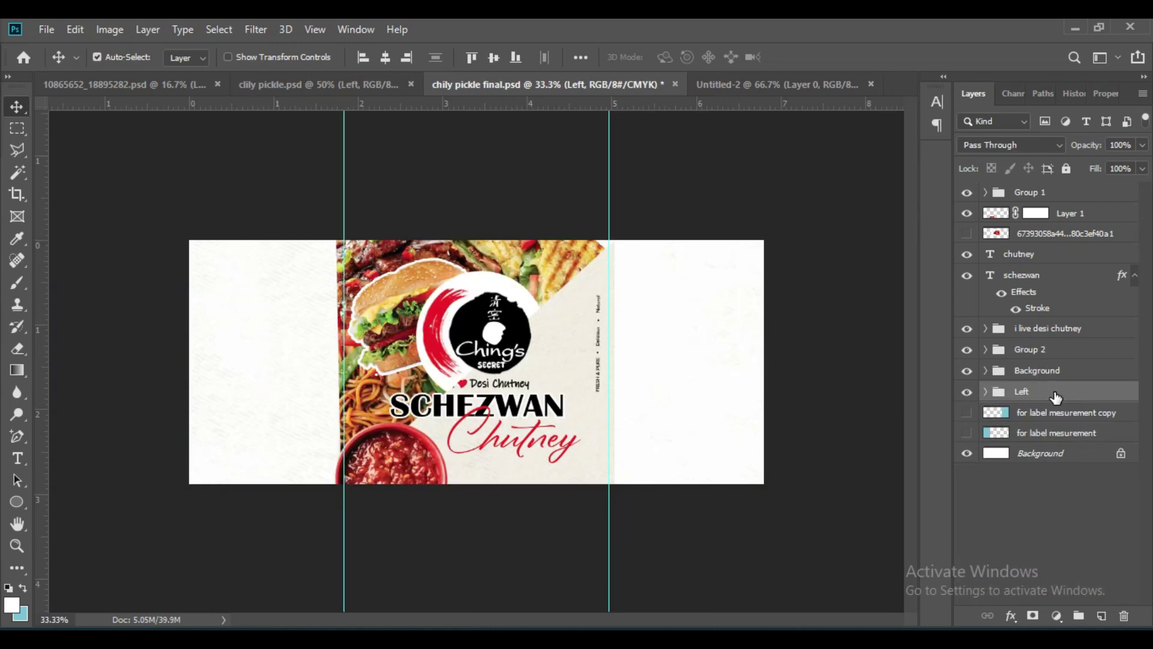
Move the Left nutritional facts group onto the left side panel and enlarge it to nearly the panel's full height.
key(ctrl+t)
drag(545, 320, 259, 326)
drag(257, 387, 268, 475)
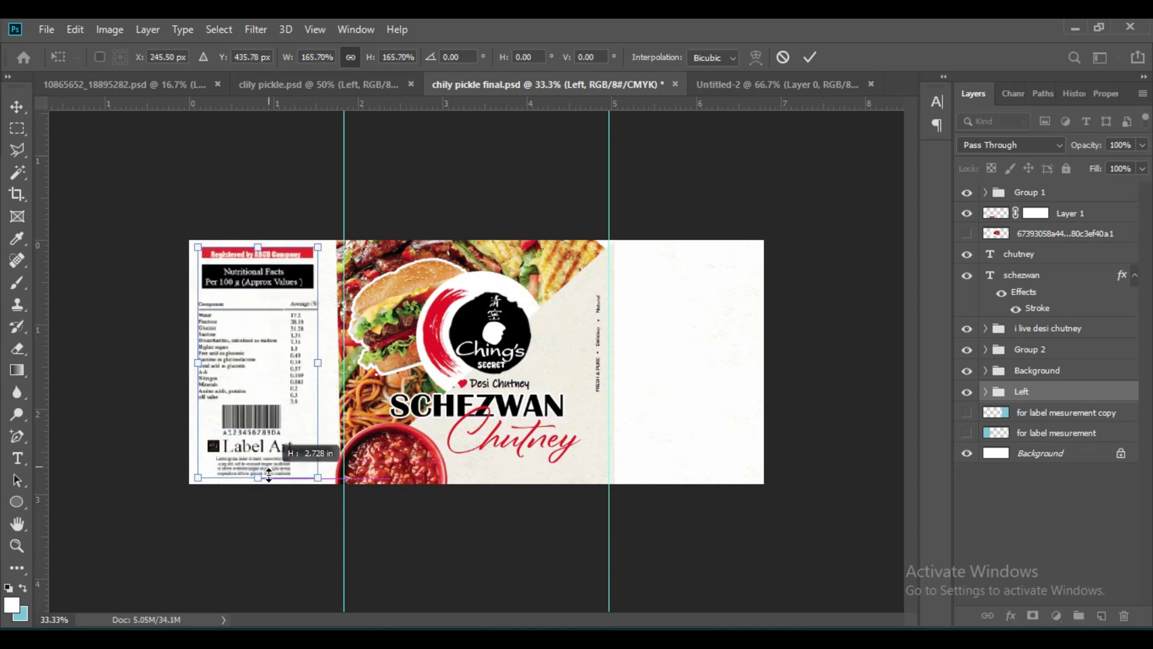
drag(259, 241, 259, 238)
drag(263, 362, 269, 360)
key(Return)
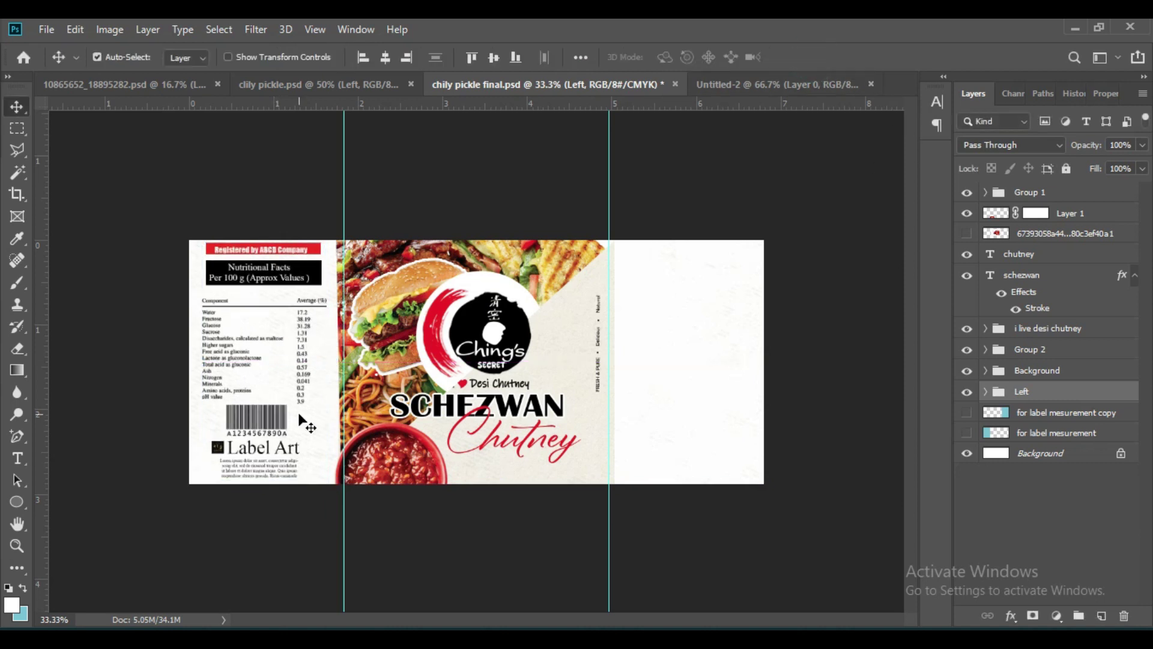
Duplicate the logo layer and move the copy to the bottom of the Left group.
key(ctrl+plus)
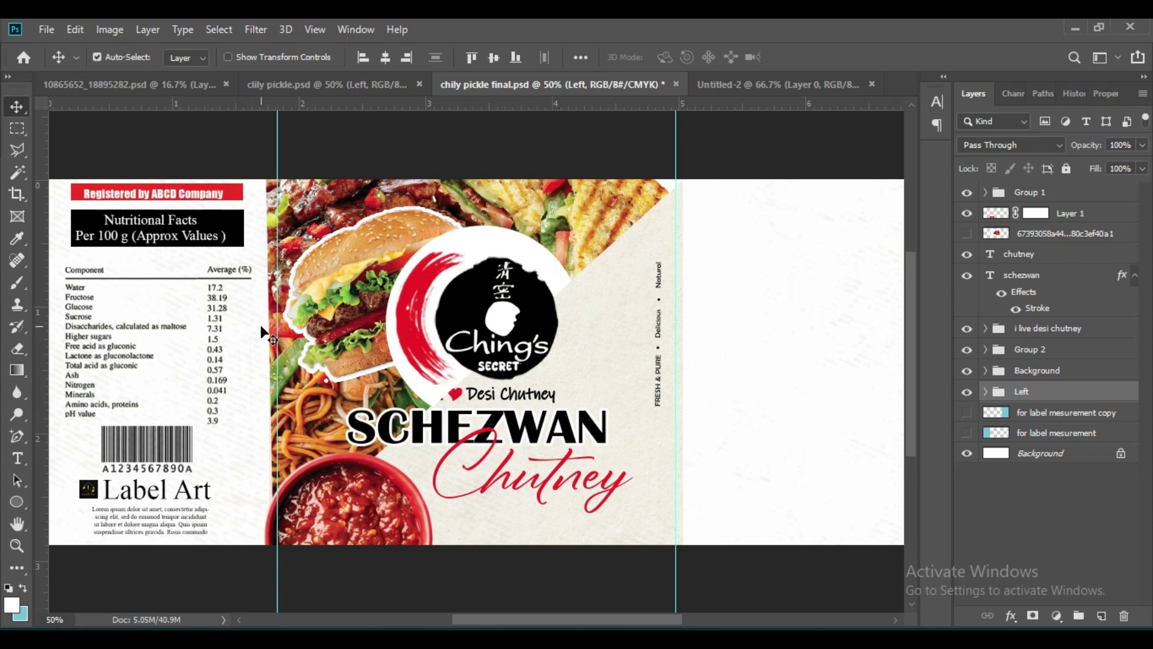
click(515, 318)
key(ctrl+j)
drag(1063, 347, 1081, 529)
click(985, 505)
scroll(991, 507, down, 5)
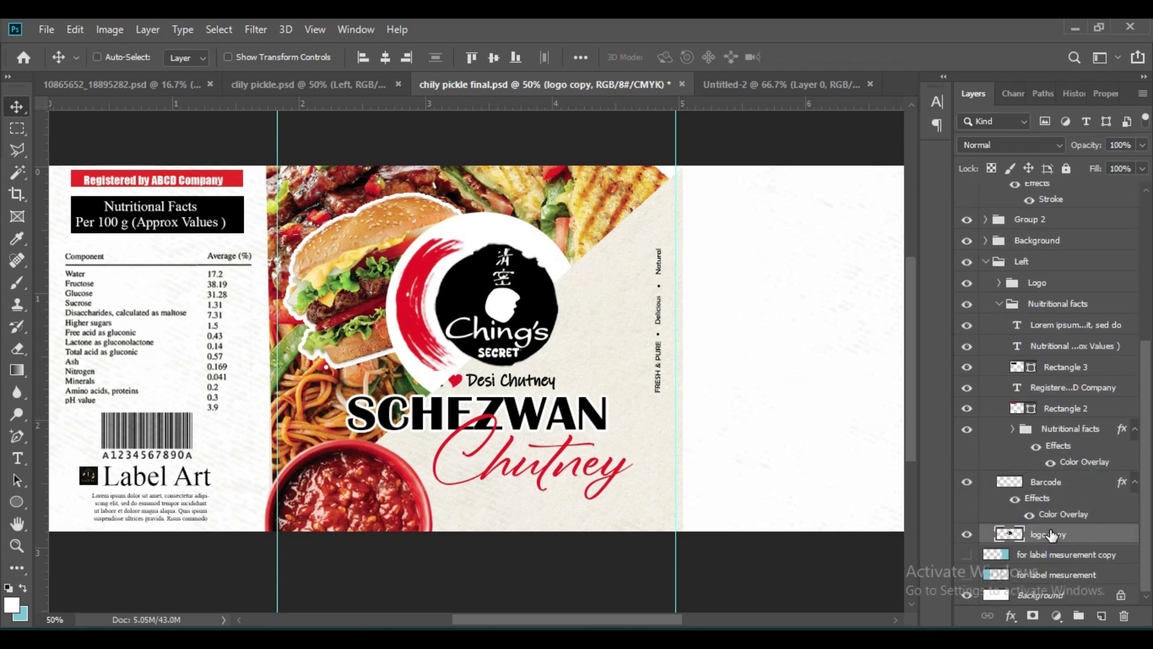
Place the logo copy behind the nutrition table on the left side panel and set its fill to 14%.
key(ctrl+t)
drag(470, 330, 135, 354)
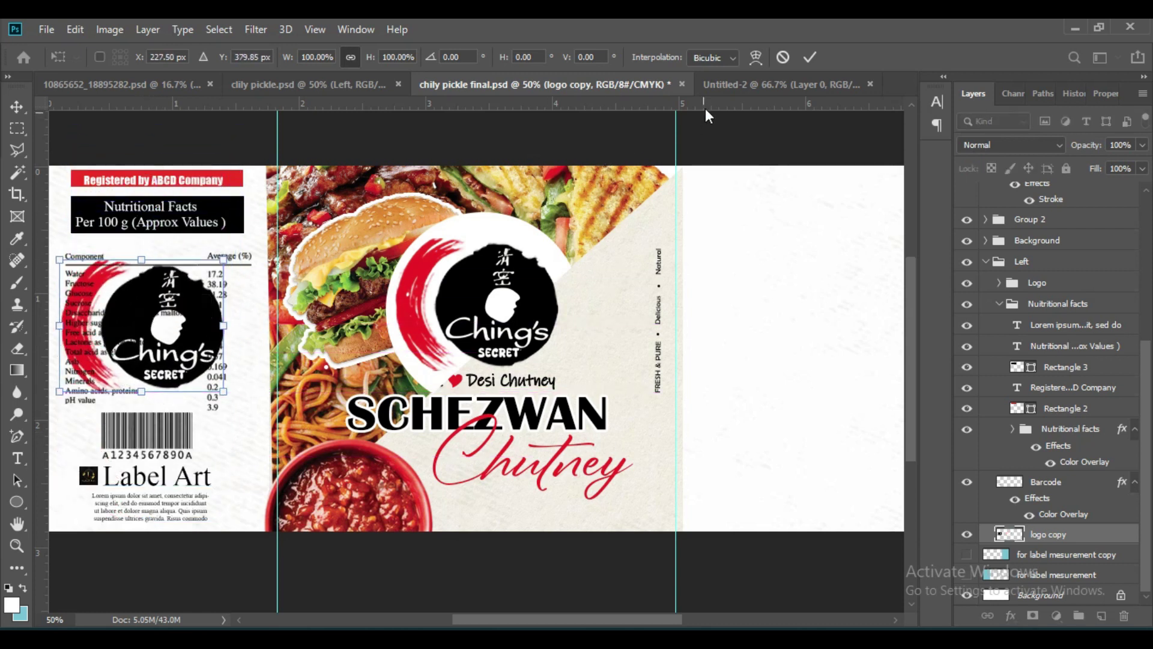
click(810, 57)
drag(1112, 169, 1079, 173)
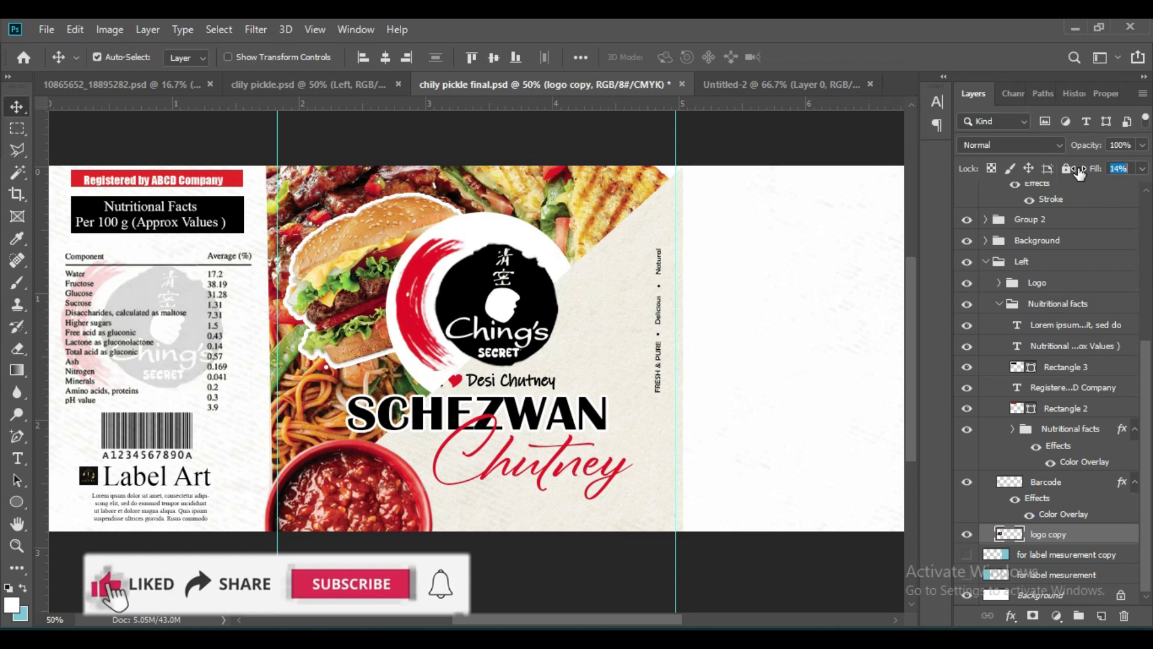
Copy the Right product-information group from clily pickle.psd into the chily pickle final.psd label document.
key(ctrl+minus)
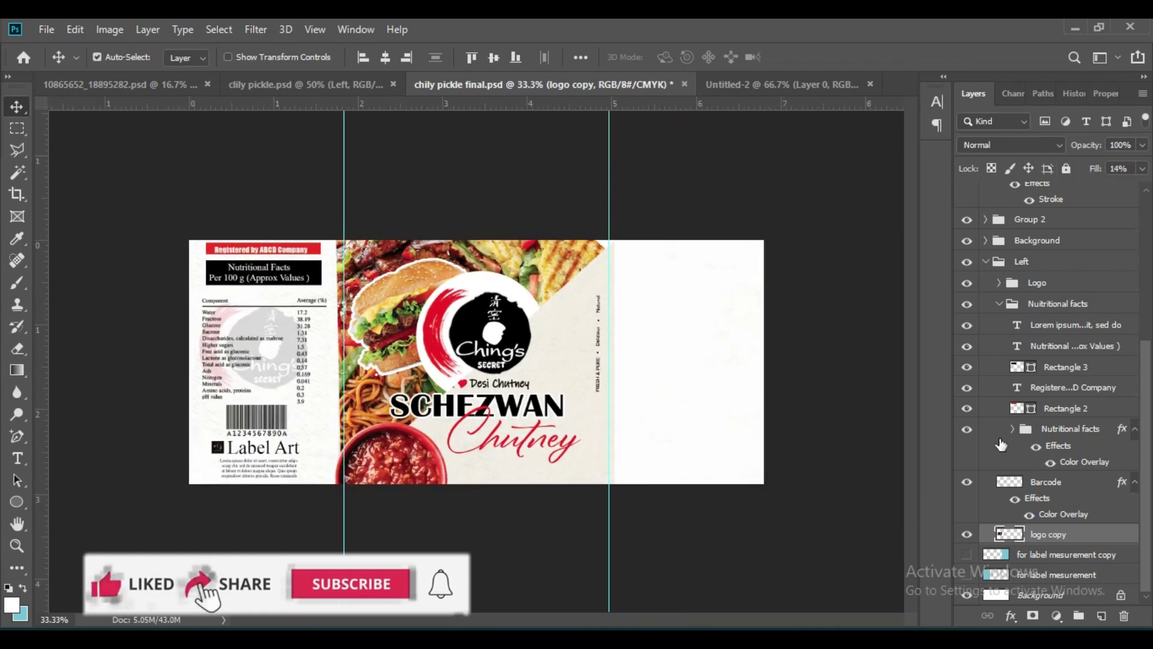
click(985, 261)
click(319, 84)
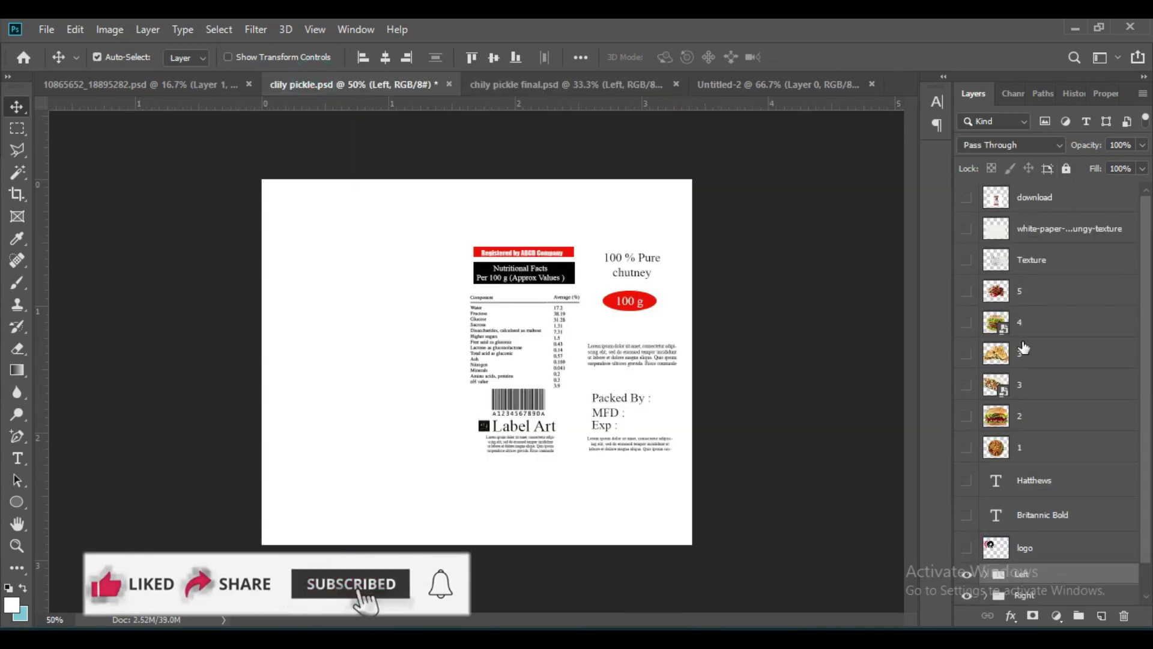
scroll(1024, 347, down, 1)
click(966, 541)
click(1033, 563)
drag(640, 89, 682, 339)
Enlarge the Right group to 190.56% and place it on the blank right side panel.
key(ctrl+t)
mouse_move(710, 404)
mouse_down()
mouse_move(738, 463)
mouse_move(695, 421)
mouse_up()
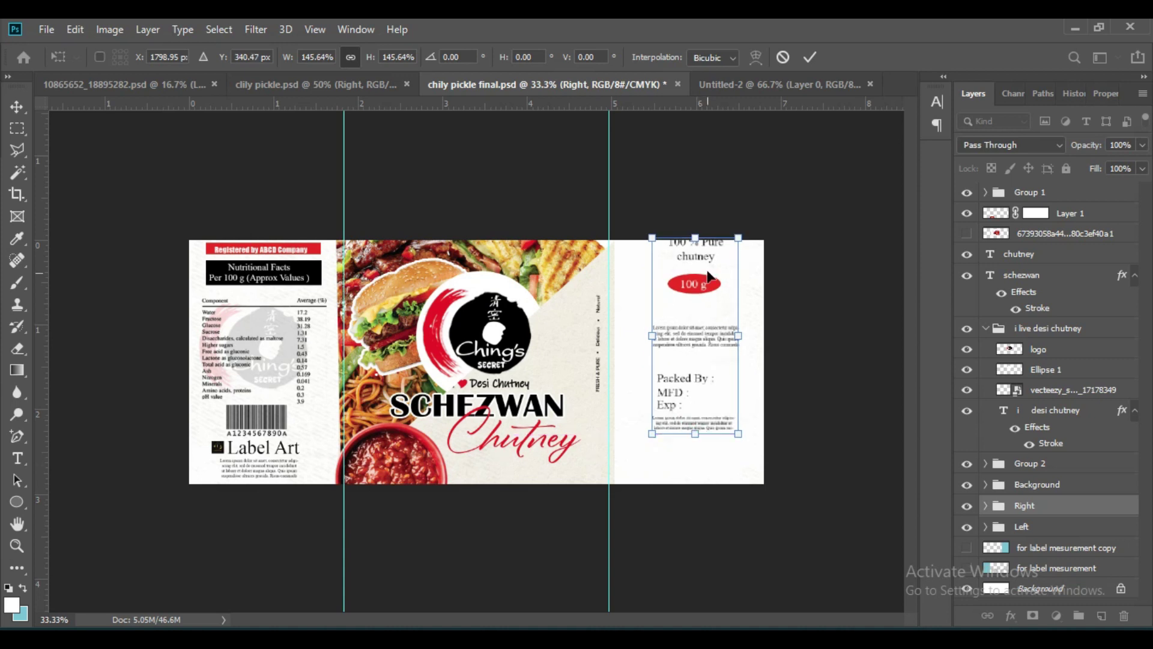
drag(695, 237, 695, 259)
drag(701, 343, 758, 389)
drag(726, 391, 705, 383)
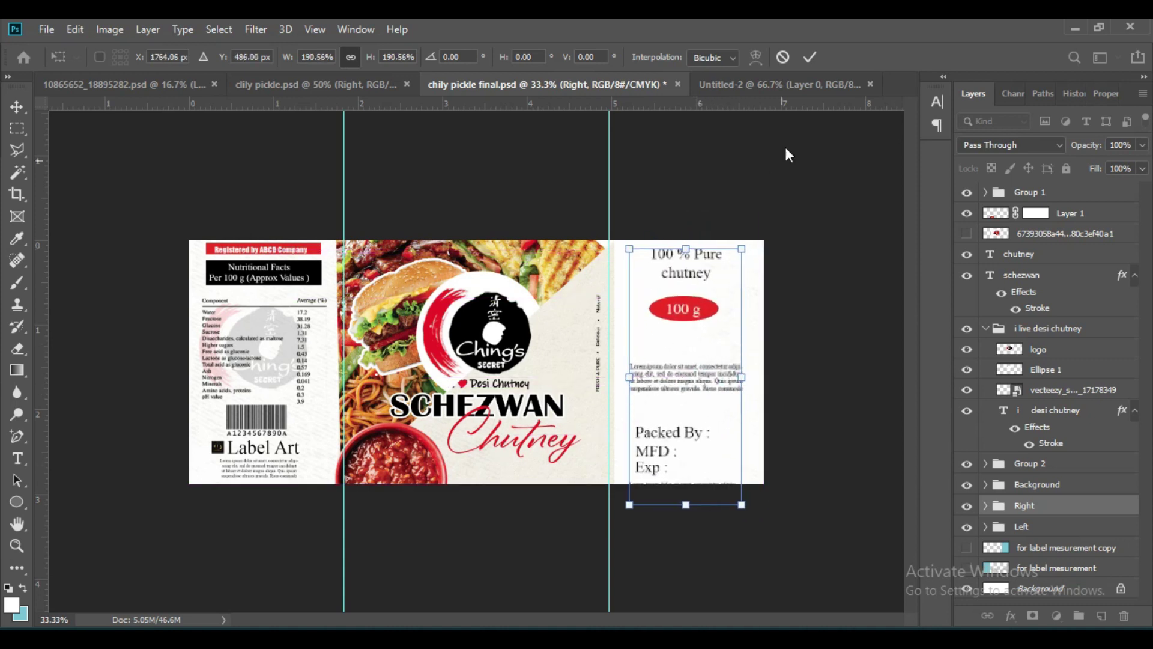
click(811, 57)
Lock the Texture layer and shift the right panel's description paragraph slightly down.
click(690, 395)
click(697, 372)
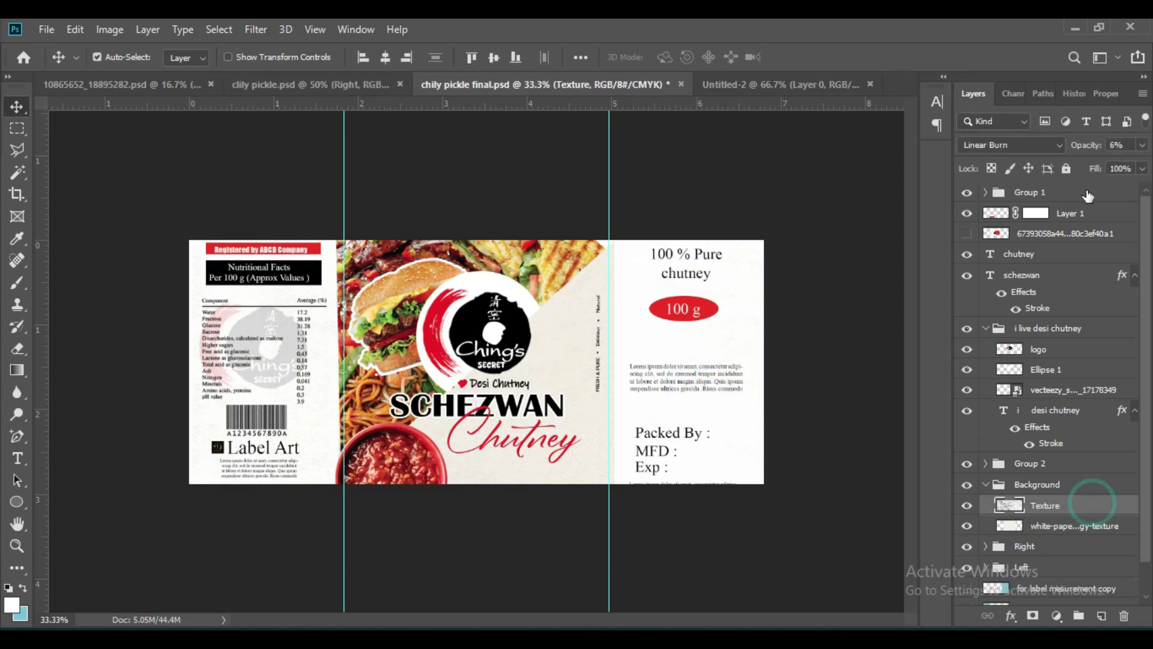
mouse_move(729, 378)
mouse_down()
mouse_move(733, 402)
mouse_move(730, 392)
mouse_up()
Nudge the Packed By, MFD and Exp lines on the right panel slightly upward.
drag(690, 439, 691, 435)
scroll(1086, 460, down, 5)
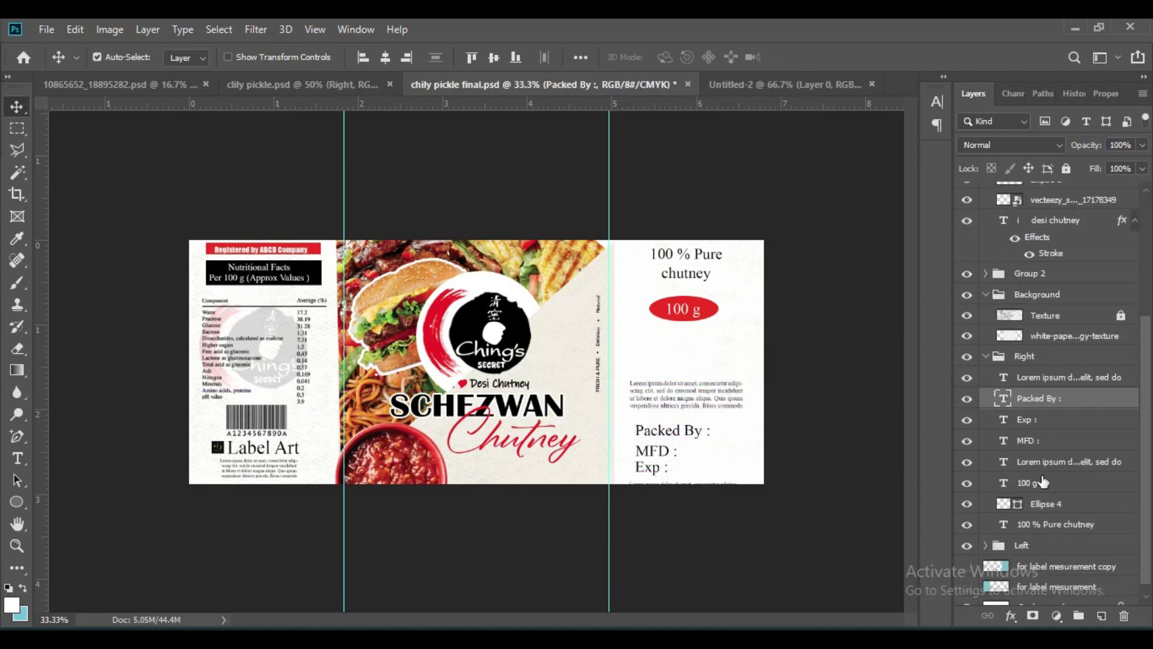
click(1034, 448)
shift+click(1057, 401)
key(shift+Up)
key(shift+Up)
key(shift+Up)
Raise the right panel's bottom paragraph onto the label and move the description paragraph up toward the 100 g badge.
click(728, 482)
key(shift+Up)
key(shift+Up)
key(shift+Up)
key(shift+Up)
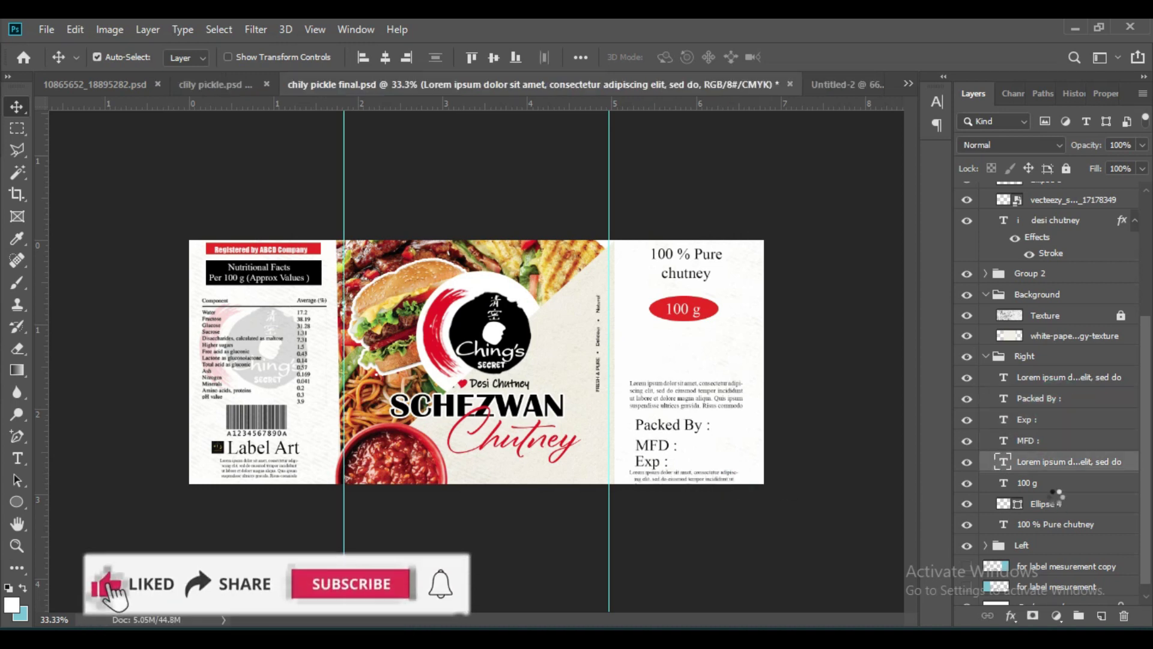
drag(712, 400, 711, 379)
Move the Packed By, MFD and Exp lines together up to just below the description paragraph.
click(1055, 399)
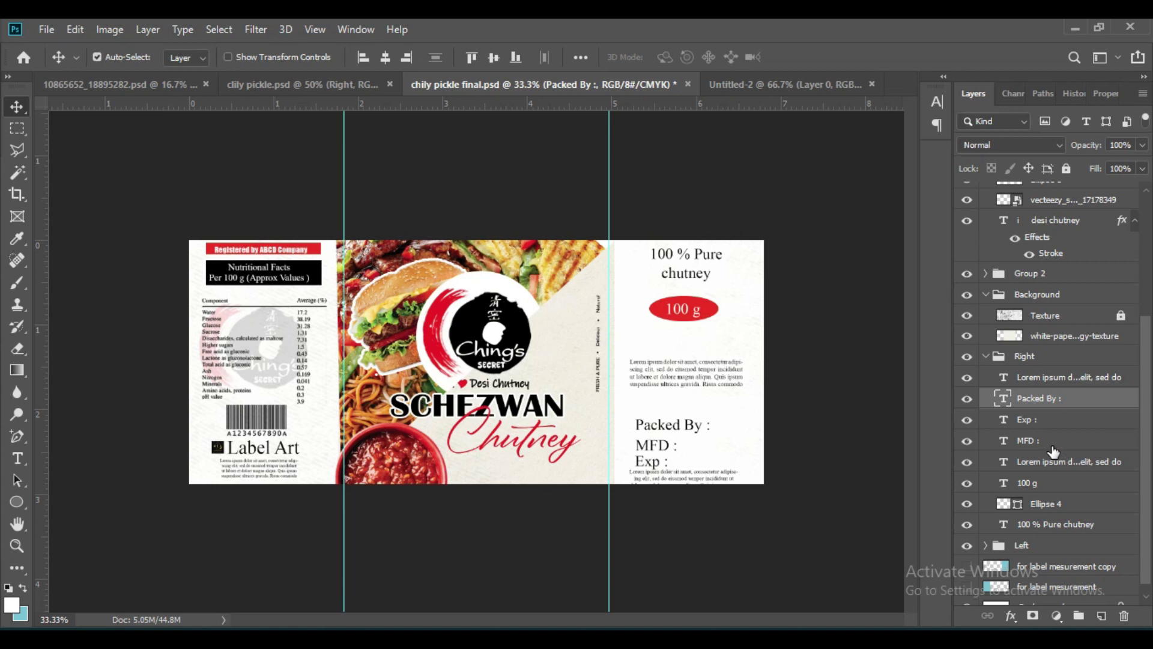
shift+click(1025, 442)
key(shift+Up)
key(shift+Up)
key(shift+Up)
key(shift+Up)
key(shift+Up)
key(shift+Up)
key(shift+Up)
key(shift+Up)
key(shift+Up)
key(shift+Up)
key(shift+Up)
key(shift+Up)
key(shift+Up)
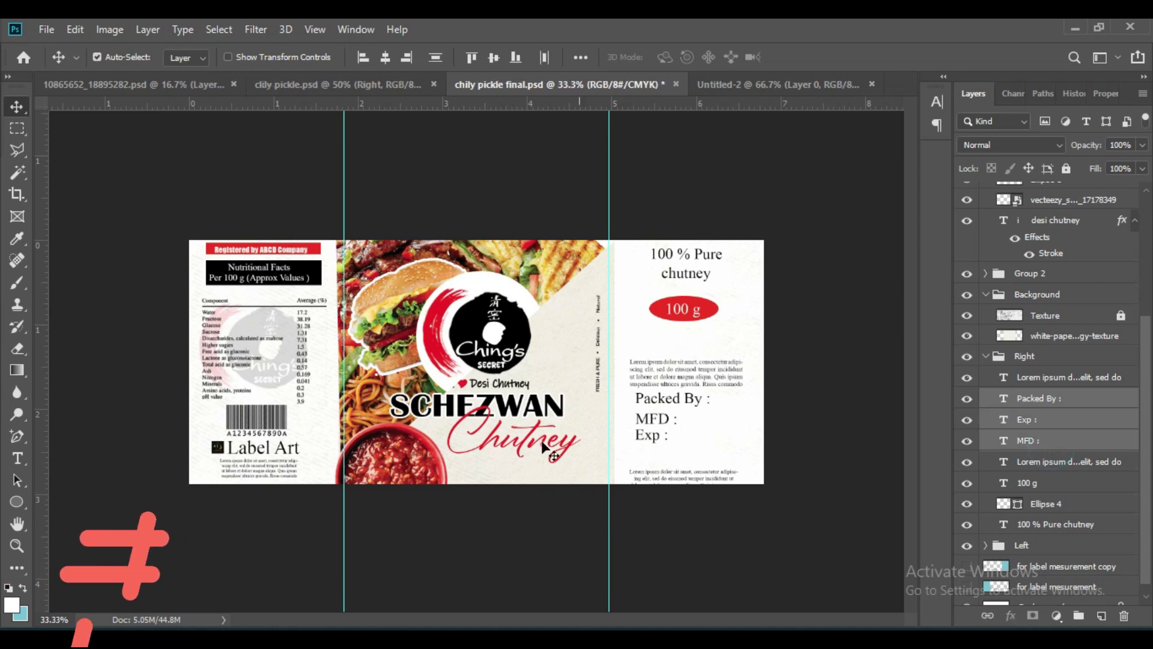
Raise the right panel's bottom paragraph closer to the Exp line, clear of the label's lower edge.
click(1003, 460)
key(shift+Up)
key(shift+Up)
key(shift+Up)
key(shift+Up)
key(shift+Up)
key(shift+Up)
key(shift+Up)
key(shift+Up)
key(shift+Up)
Lower the 100 g badge and the 100 % Pure chutney heading to close up with the description paragraph.
drag(684, 313, 695, 348)
drag(685, 268, 686, 311)
Duplicate the chutney bowl layer, scale the copy to 77.21% and place it in the right panel's upper outer corner.
click(409, 464)
drag(409, 467, 772, 237)
key(ctrl+t)
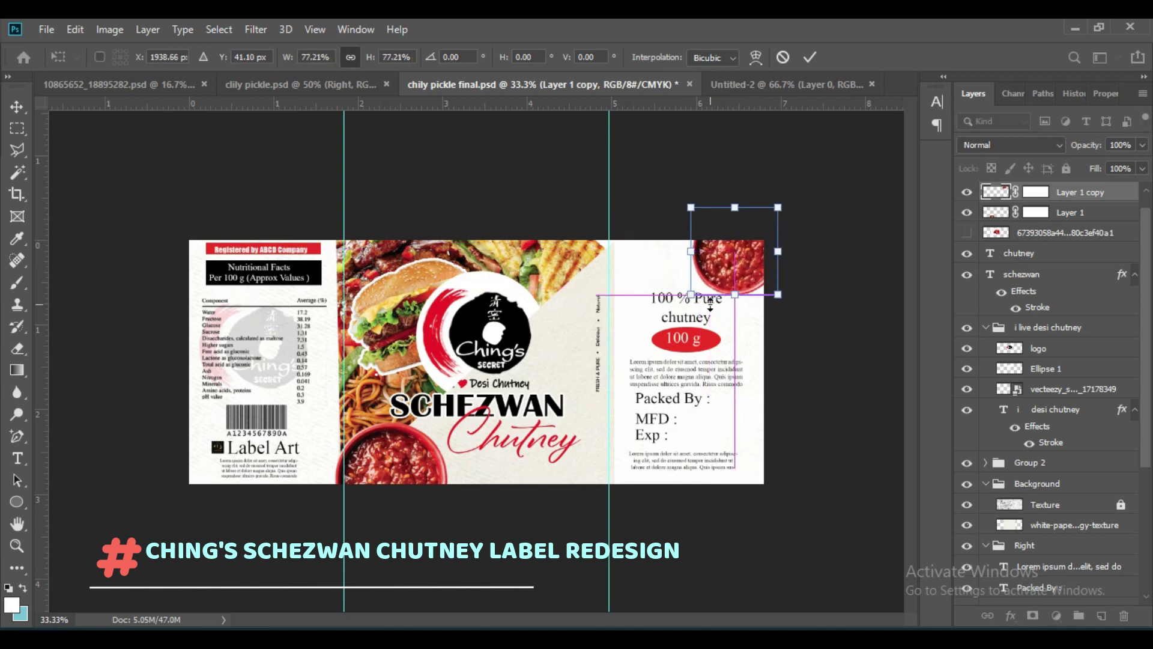
click(809, 57)
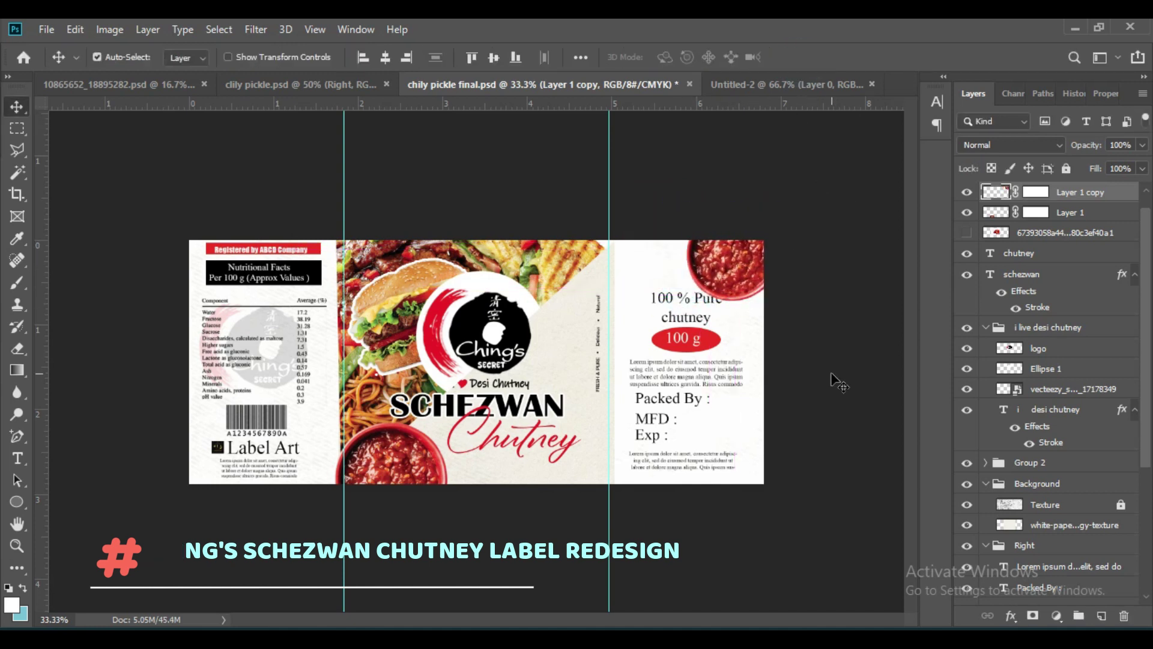
Save the finished label document.
key(ctrl+s)
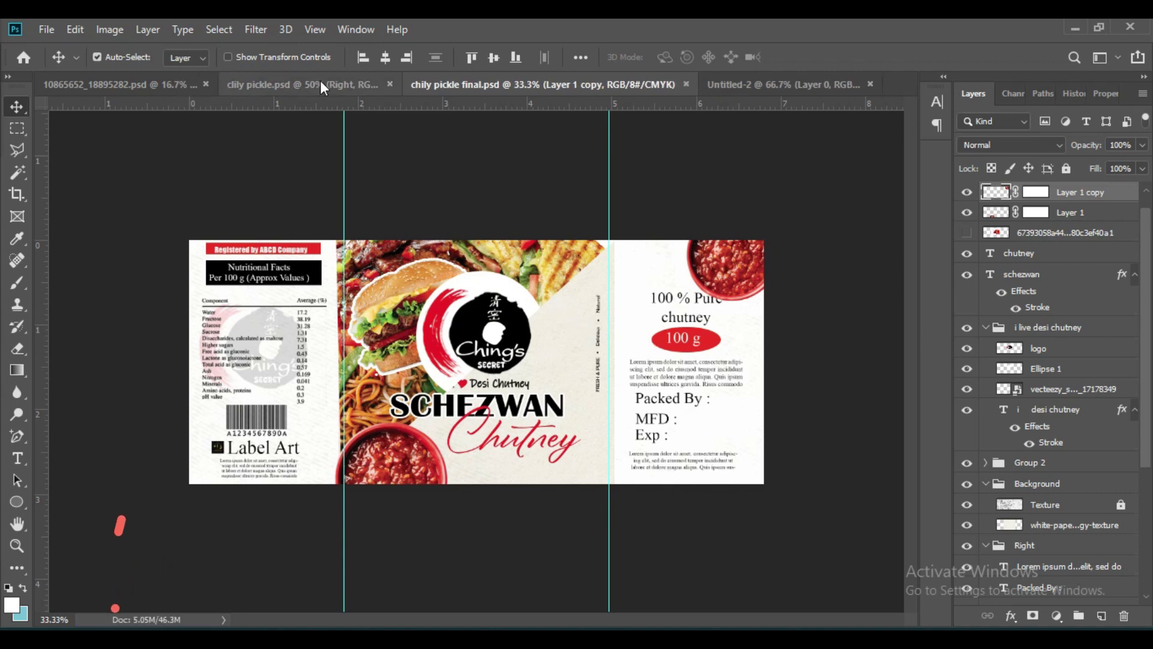
click(364, 328)
click(47, 29)
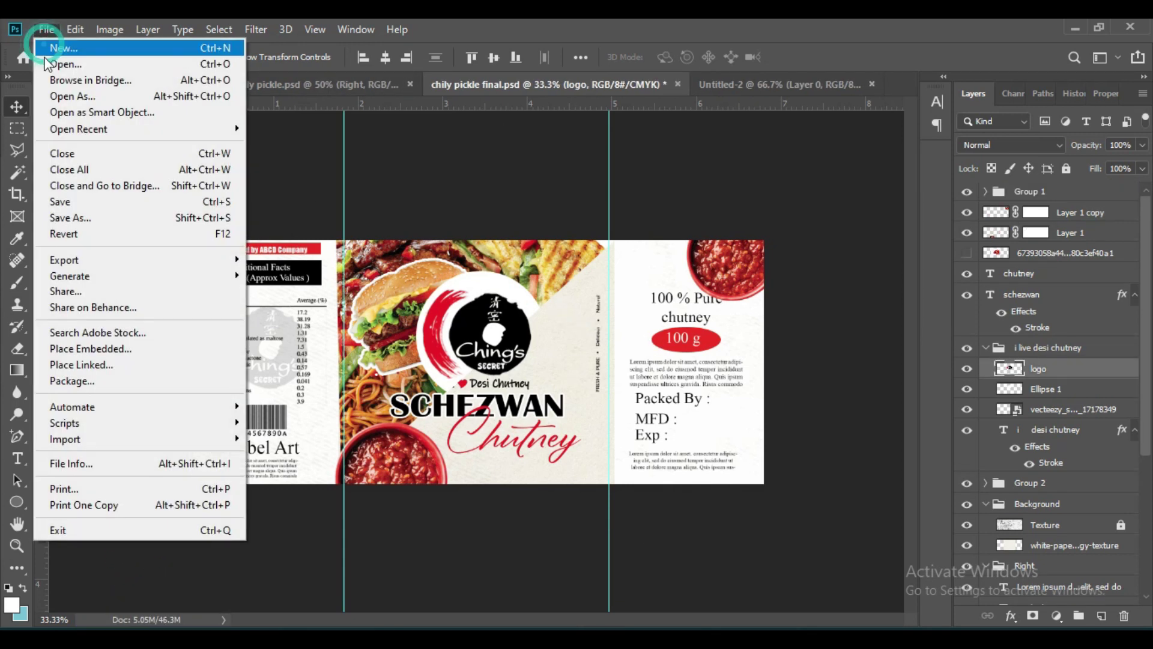
click(87, 204)
Switch to the 10865652_18895282.psd jar mockup and examine the label on the jar up close.
click(139, 83)
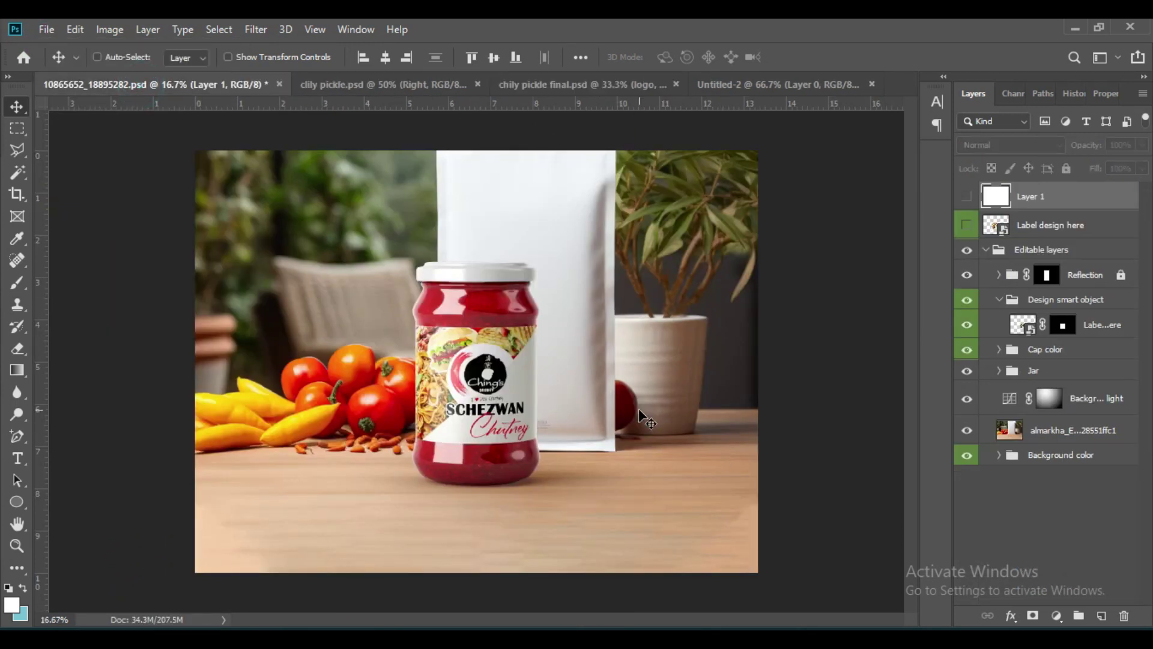
key(ctrl+plus)
key(ctrl+plus)
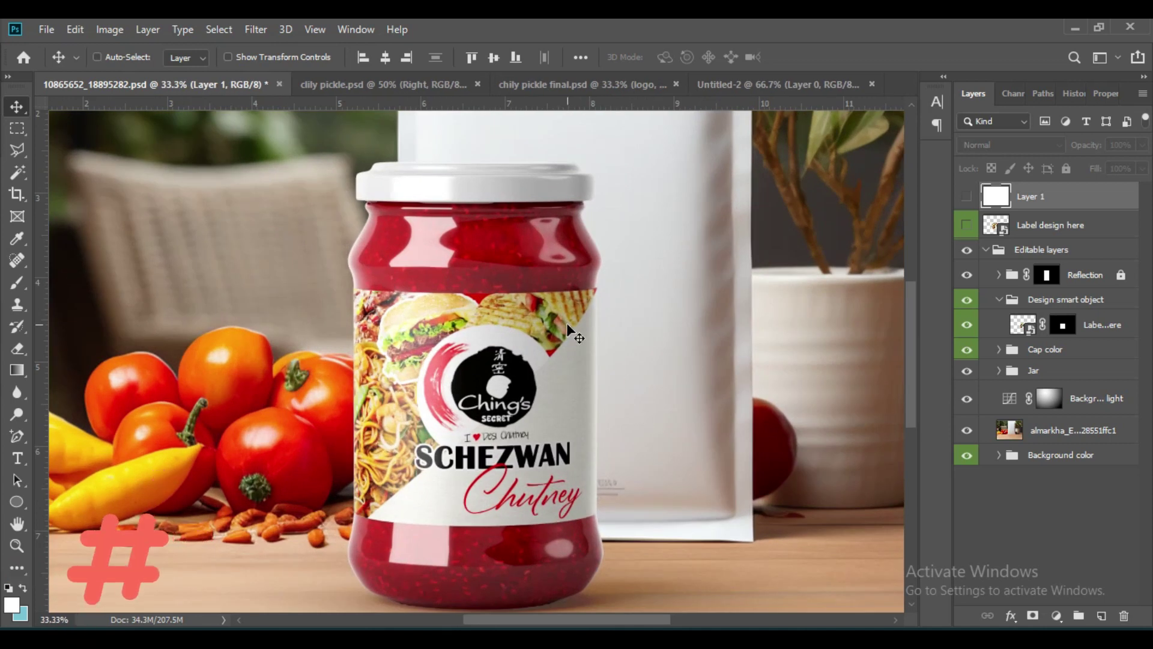
key(ctrl+minus)
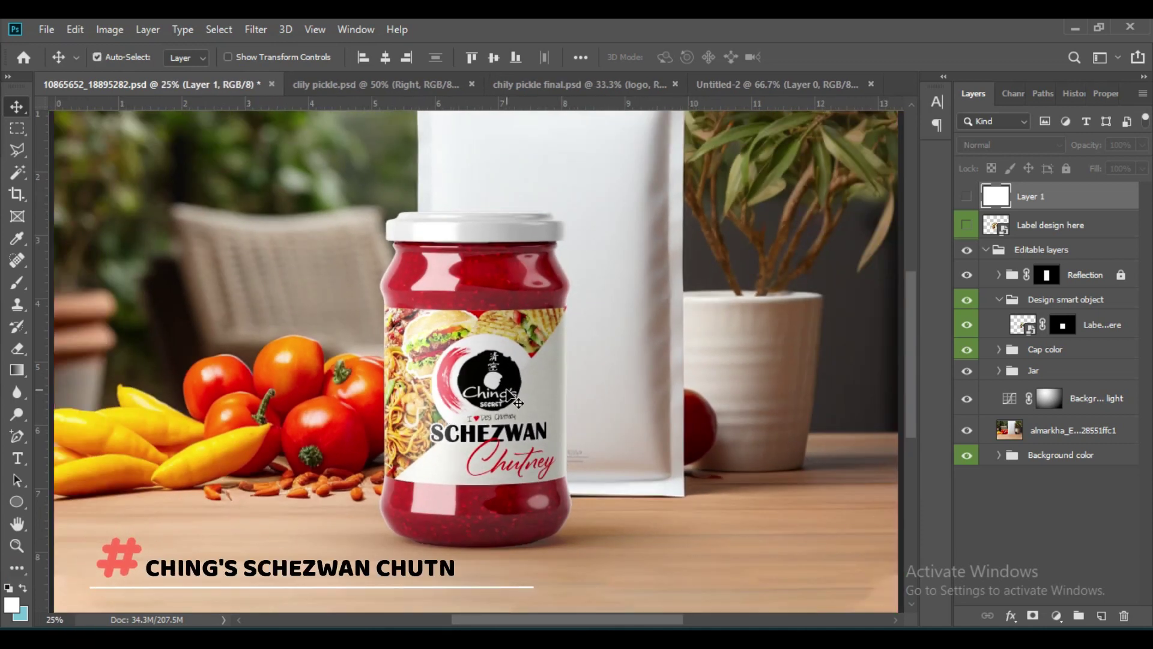
key(ctrl+minus)
key(ctrl+plus)
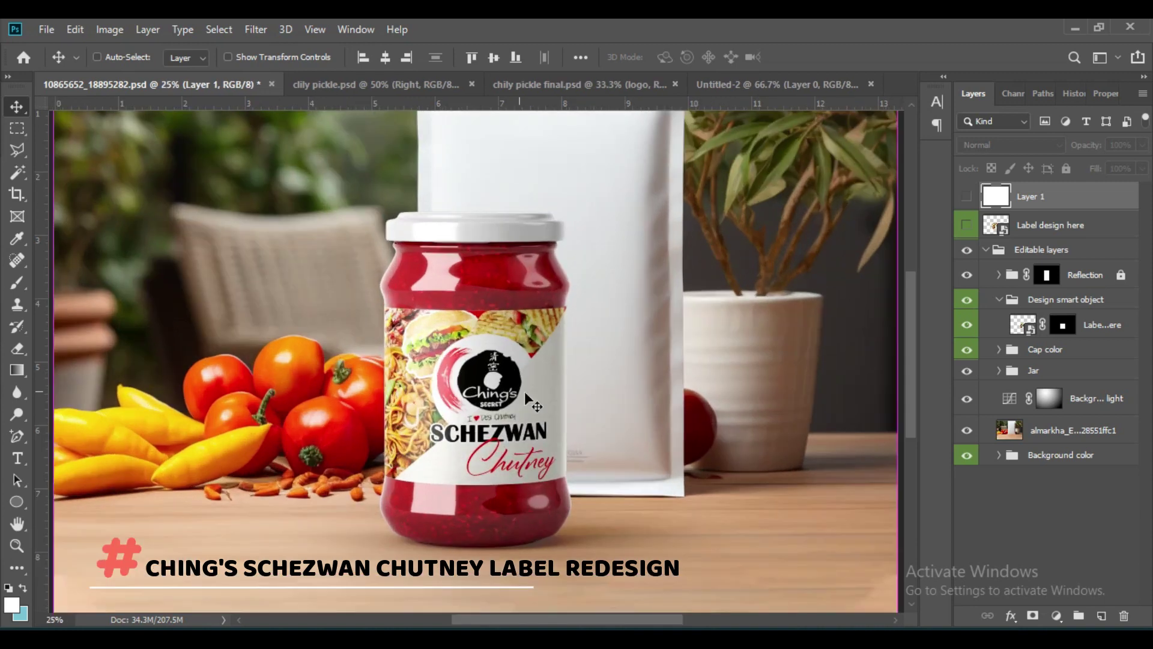